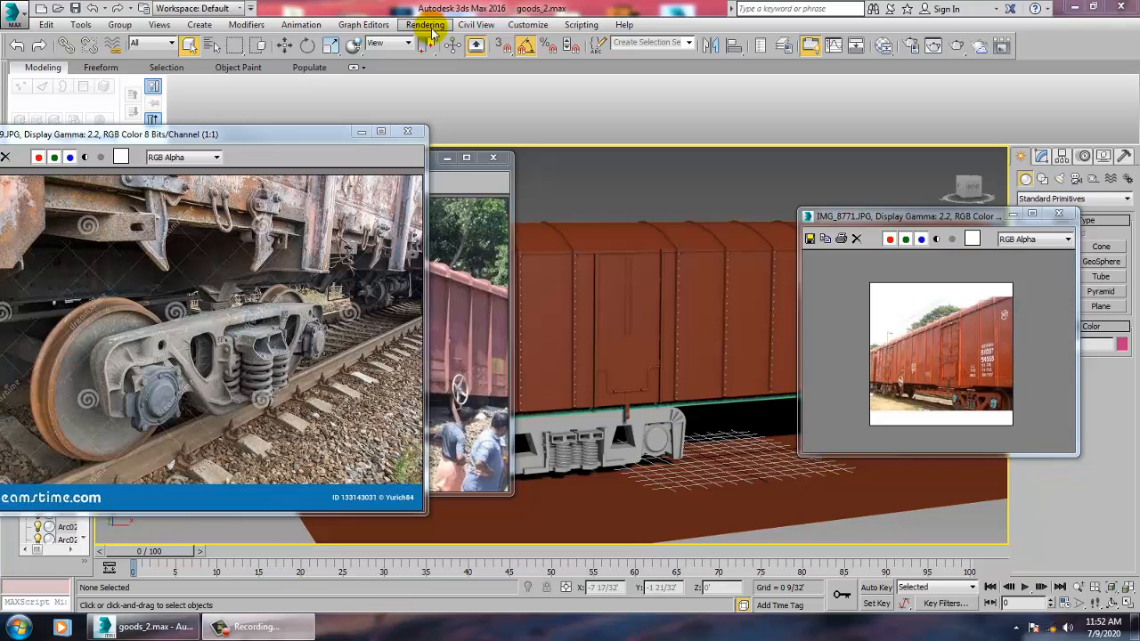
- Examine the bogie's side frame and coil springs in the reference photo and compare them with the wagon model
left_click_drag(888, 223, 190, 253)
left_click(205, 227)
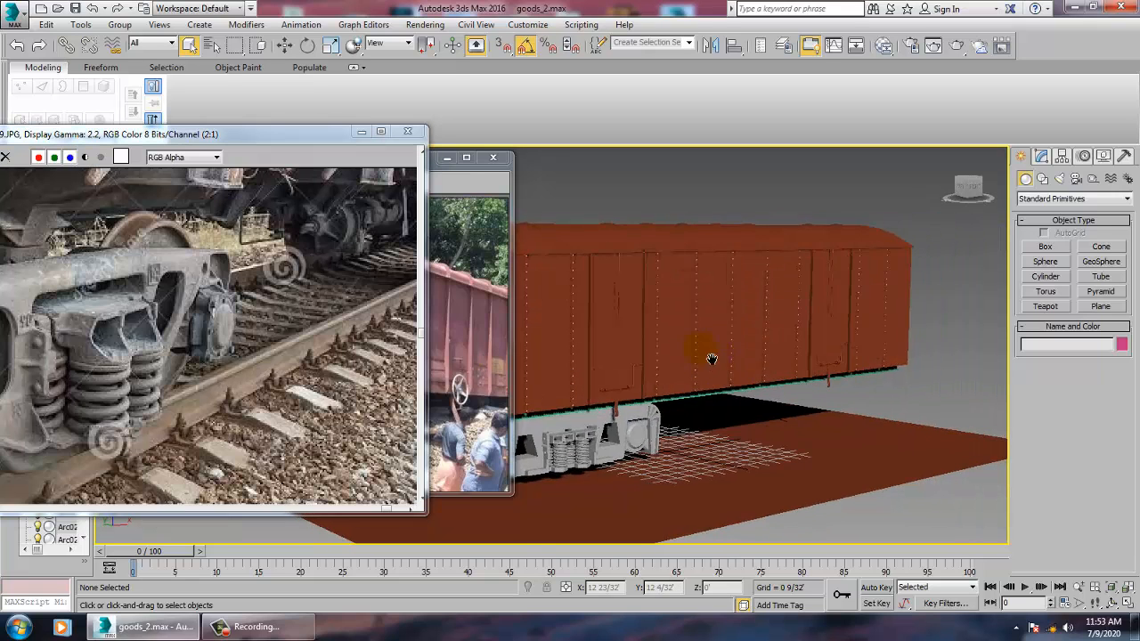
middle_click_drag(713, 359, 790, 338)
middle_click_drag(135, 347, 198, 328)
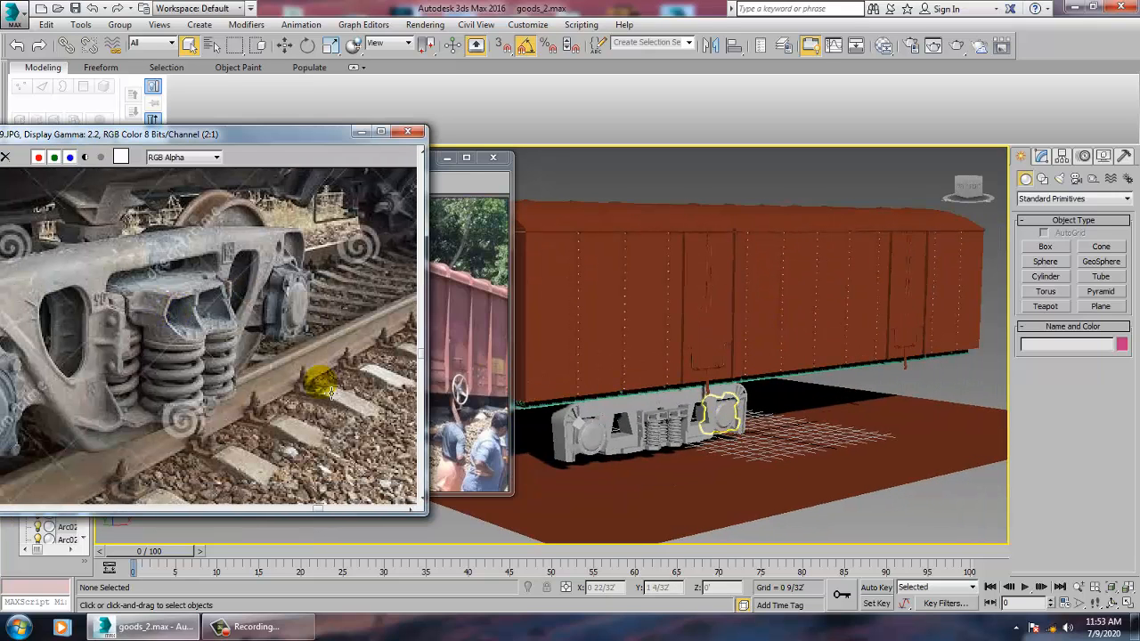
scroll(207, 385, "down", 2)
middle_click_drag(704, 419, 784, 419)
scroll(778, 392, "up", 2)
- Select one half of the bogie side frame and inspect its mesh around the axle cover, tapered opening and springs
left_click(717, 381)
scroll(781, 412, "up", 3)
scroll(846, 396, "up", 2)
scroll(804, 338, "up", 3)
middle_click_drag(766, 280, 832, 345, "alt")
mouse_move(716, 282)
middle_mouse_down("alt")
mouse_move(709, 321)
mouse_move(807, 306)
mouse_move(784, 300)
mouse_move(790, 309)
middle_mouse_up("alt")
left_click(603, 246)
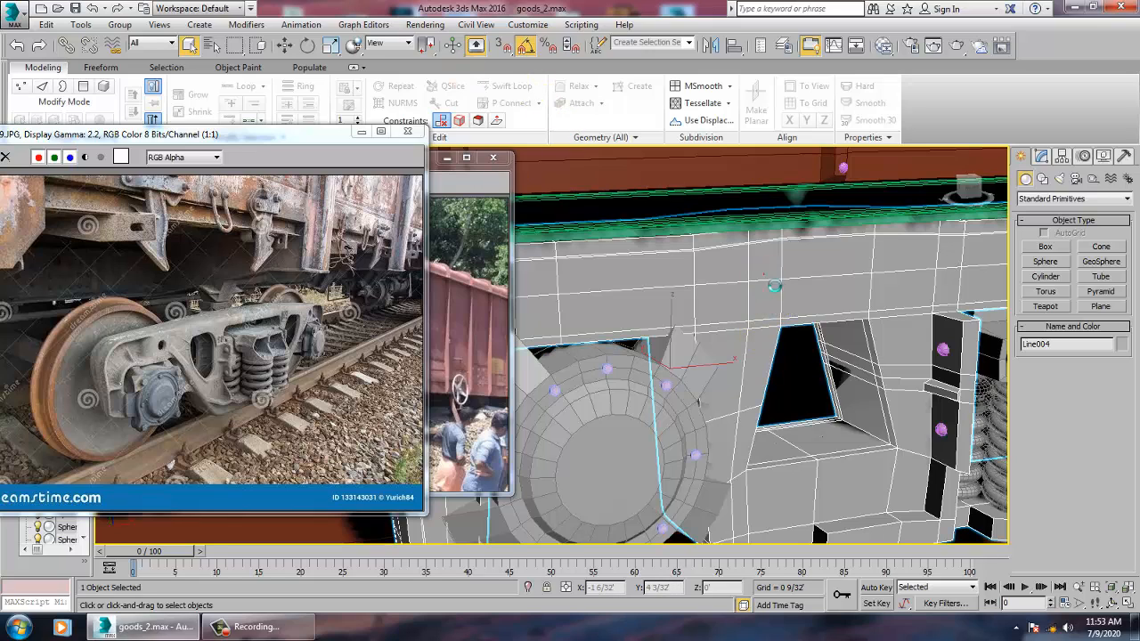
scroll(802, 268, "down", 6)
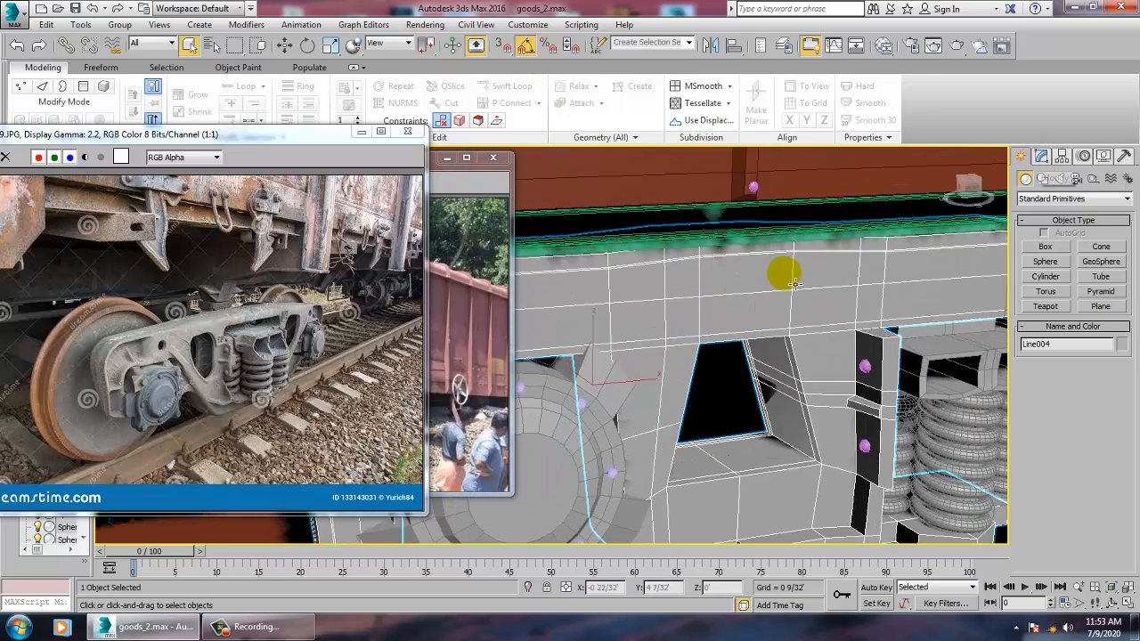
middle_click_drag(929, 338, 739, 298, "alt")
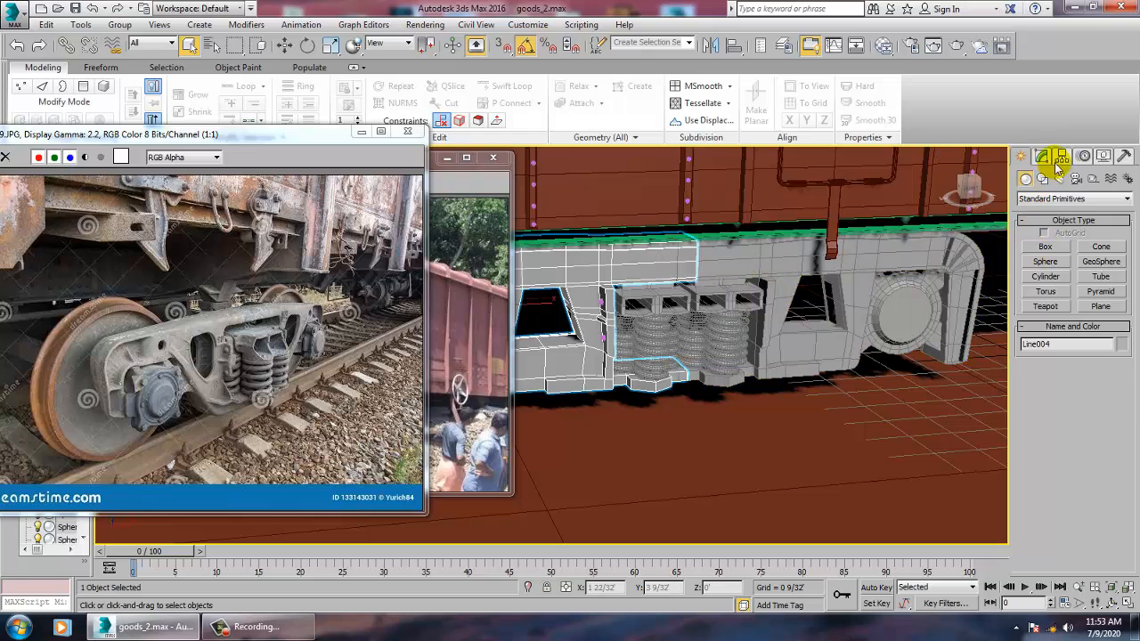
- Attach the two halves of the bogie side frame into one editable poly
left_click(1042, 157)
left_click(1044, 157)
scroll(1057, 479, "down", 3)
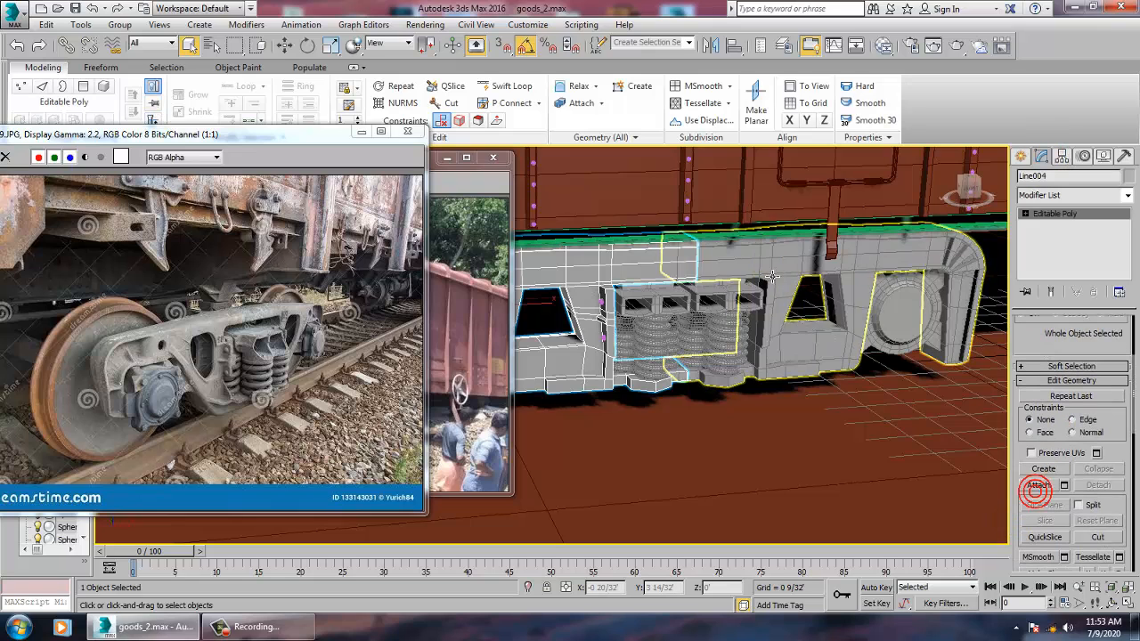
left_click(855, 321)
middle_click_drag(677, 268, 629, 269, "alt")
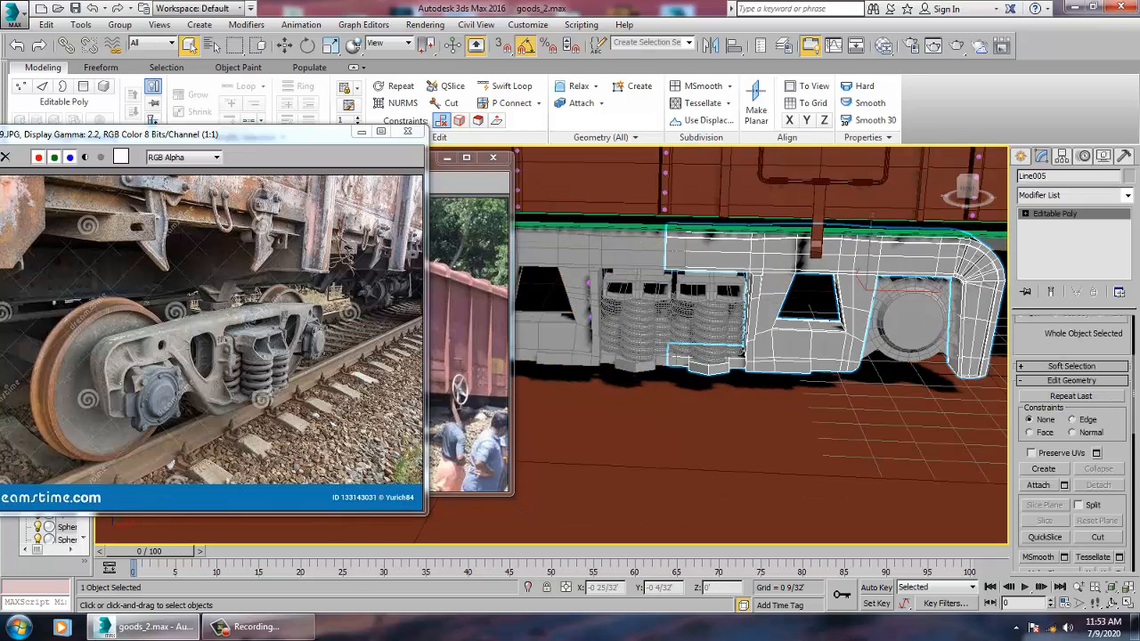
left_click(1050, 488)
left_click(623, 269)
key("w")
- Add supporting edge loops with SwiftLoop across the side frame's beam and below its left tapered opening
middle_click_drag(700, 309, 873, 339, "alt")
left_click(513, 85)
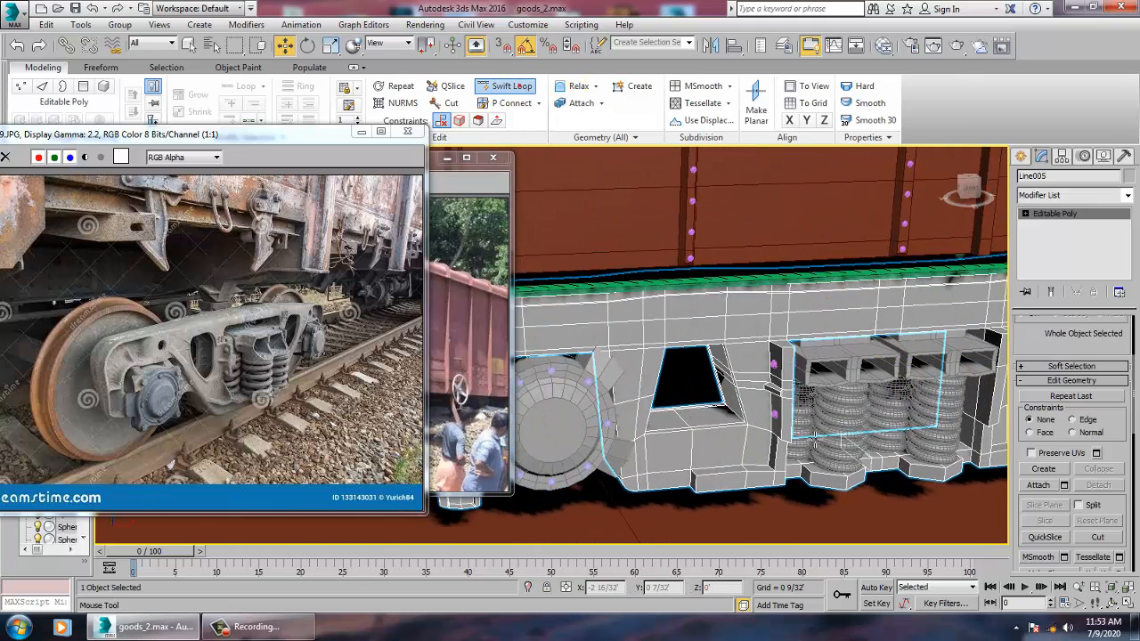
scroll(654, 372, "up", 2)
left_click(739, 331)
left_click(758, 303)
left_click(794, 288)
left_click(694, 465)
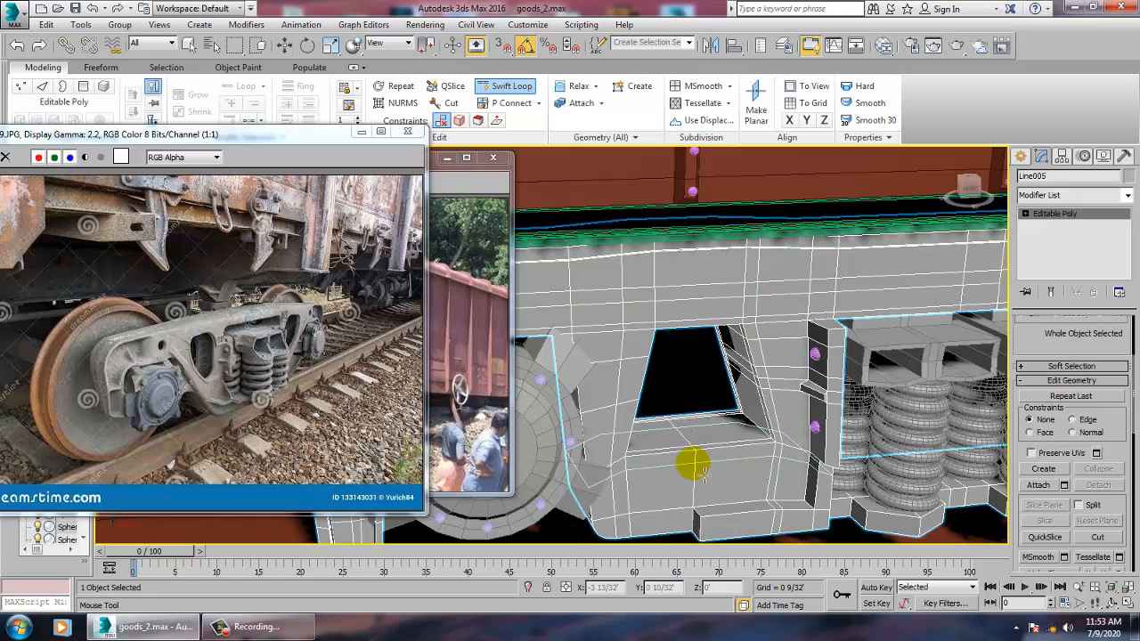
left_click(700, 493)
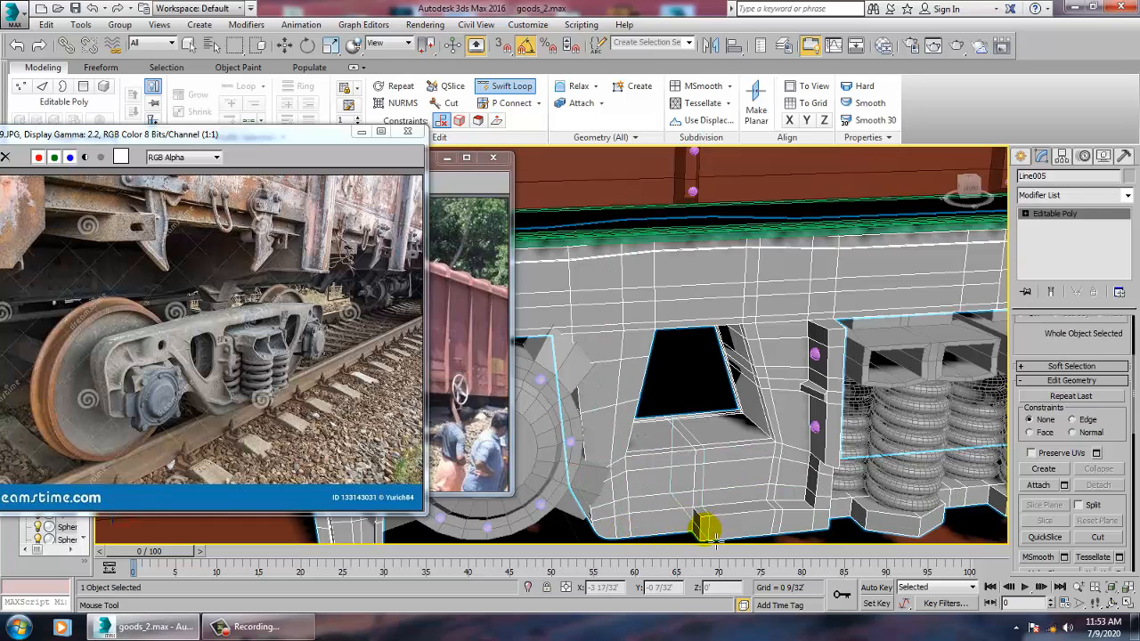
- Insert SwiftLoop edge loops along the outer face of the side frame's left rounded end
middle_click_drag(622, 459, 756, 475)
scroll(755, 474, "down", 4)
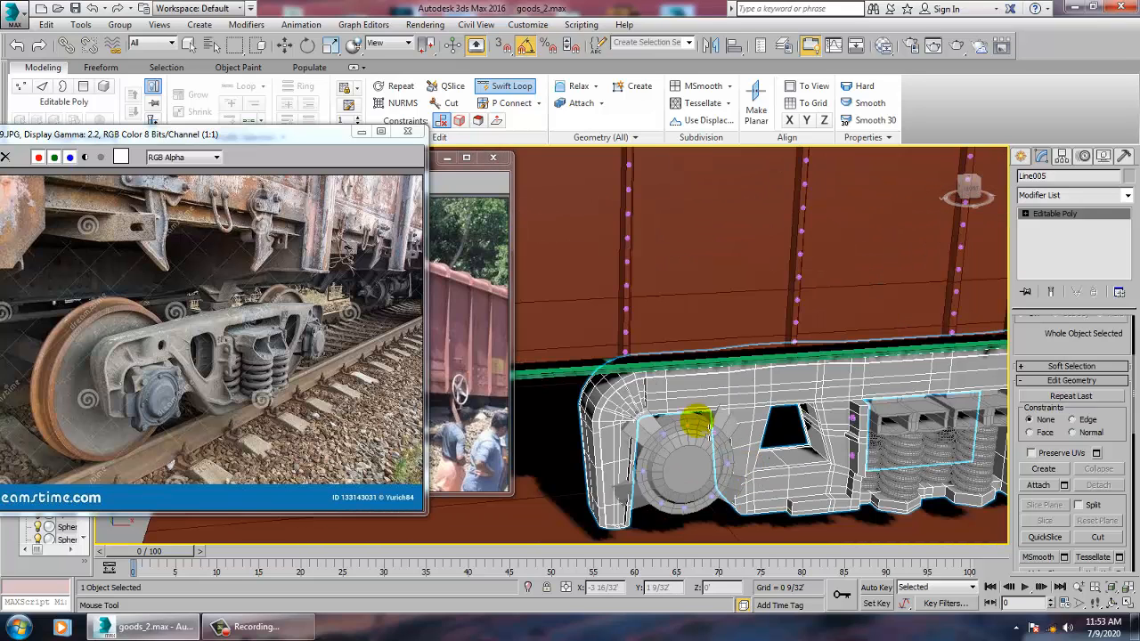
scroll(643, 464, "up", 4)
middle_click_drag(644, 464, 653, 461, "alt")
left_click(511, 361)
middle_click_drag(542, 361, 790, 403, "alt")
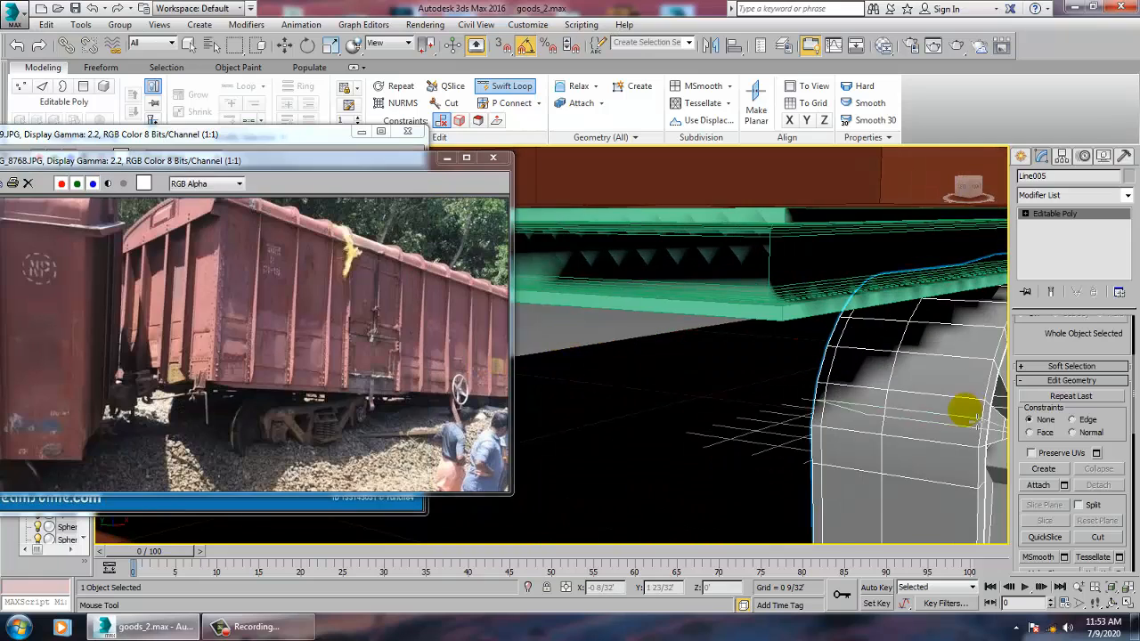
left_click(868, 396)
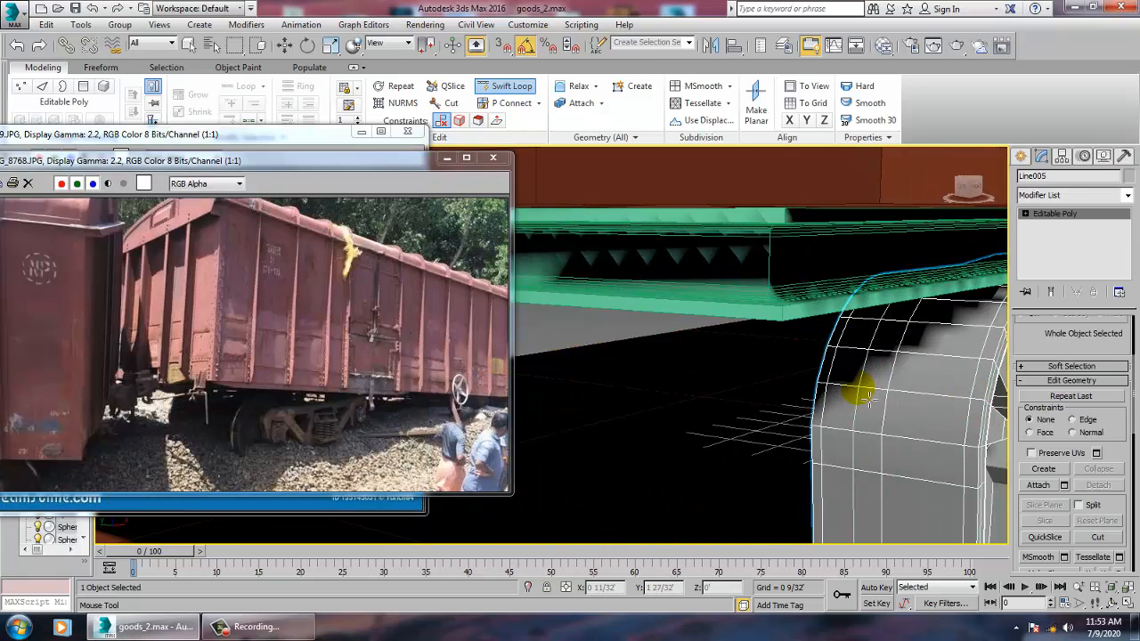
left_click(944, 407)
- Add a matching SwiftLoop edge loop on the side frame's right rounded end and exit the tool
scroll(943, 407, "down", 7)
middle_click_drag(944, 406, 802, 407, "alt")
scroll(802, 407, "up", 5)
left_click(631, 347)
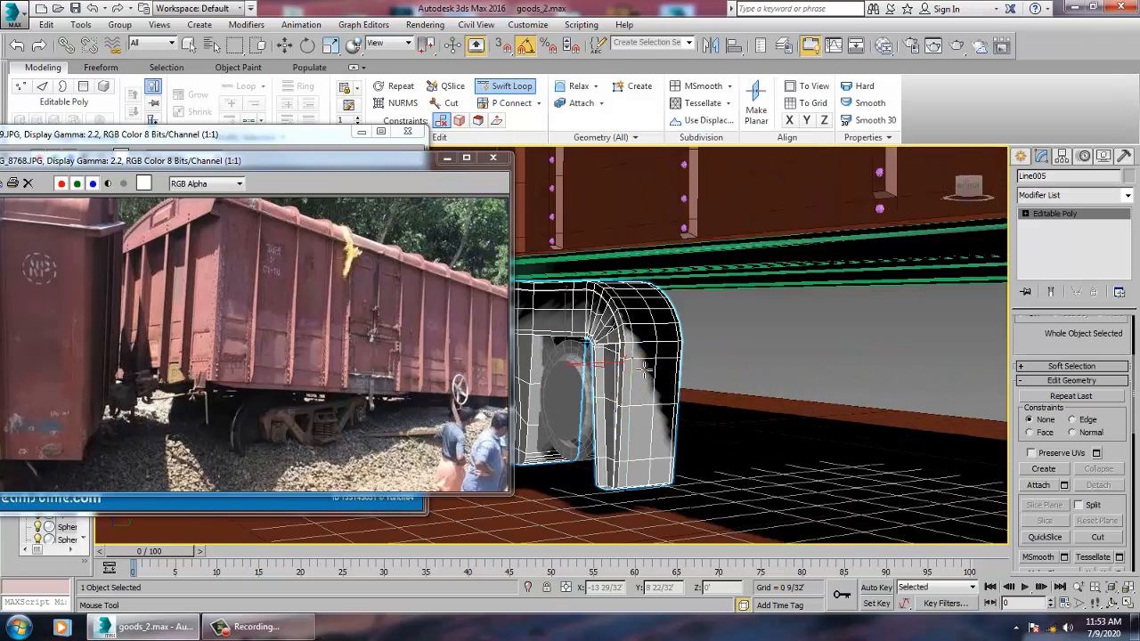
middle_click_drag(674, 390, 954, 404, "alt")
right_click(731, 390)
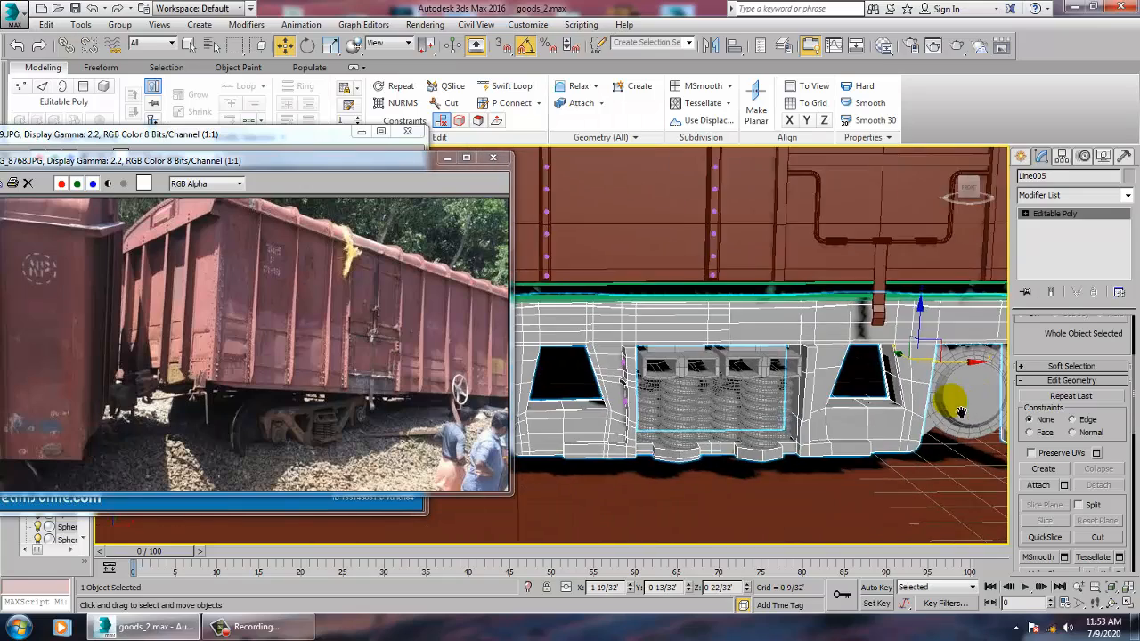
- Insert SwiftLoop edge loops on the inner walls of the side frame's right tapered opening
middle_click_drag(824, 404, 865, 412, "alt")
scroll(736, 365, "up", 5)
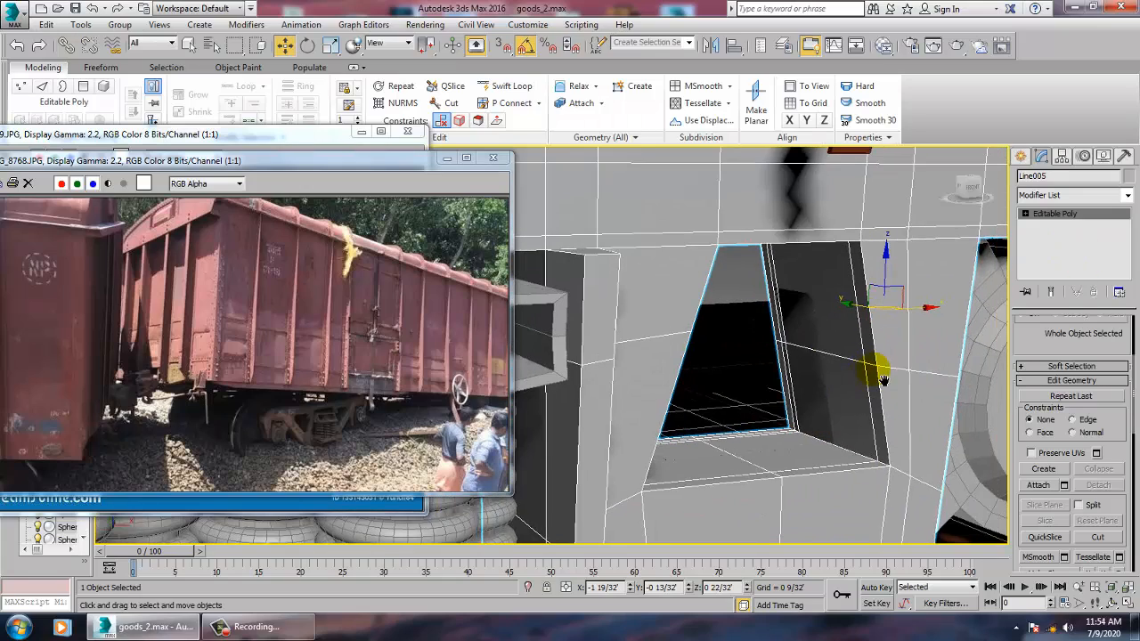
left_click(496, 90)
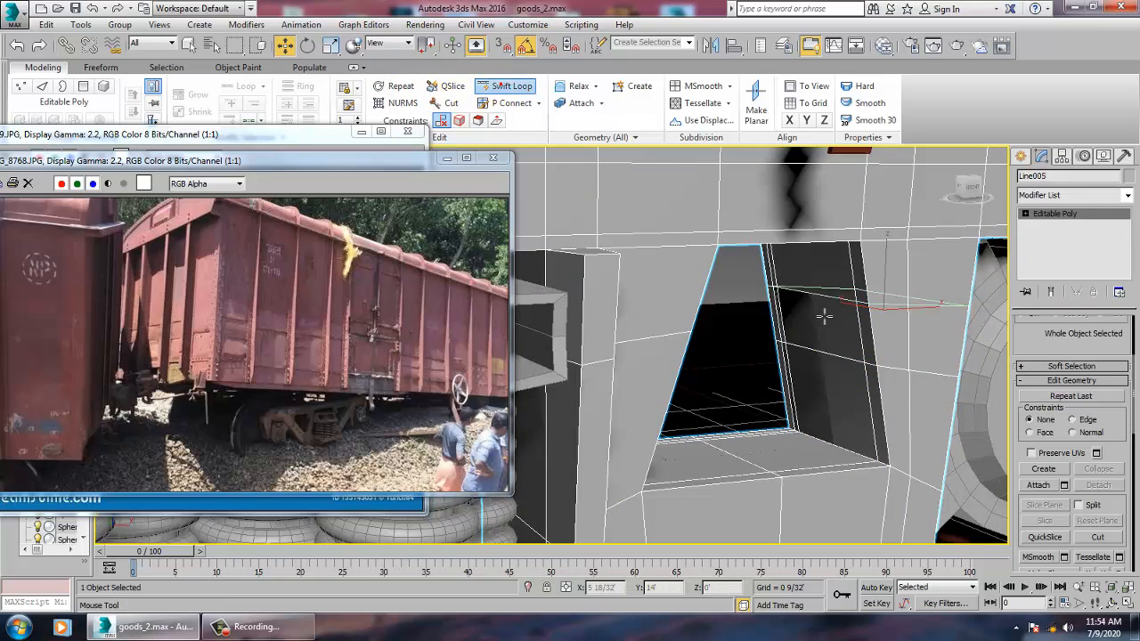
left_click(797, 350)
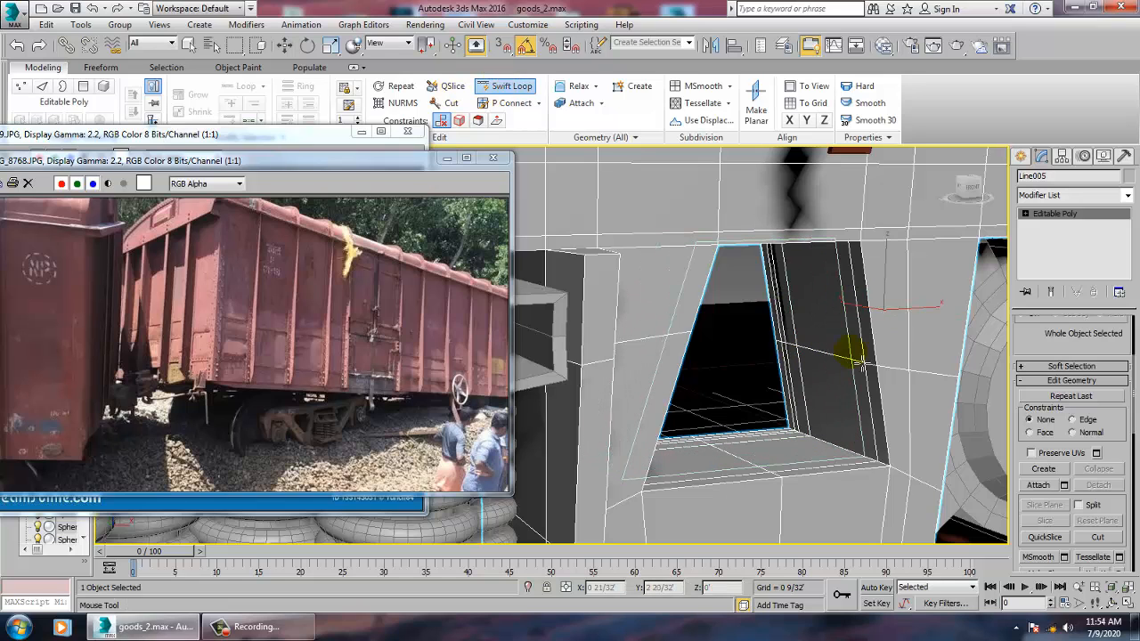
key("w")
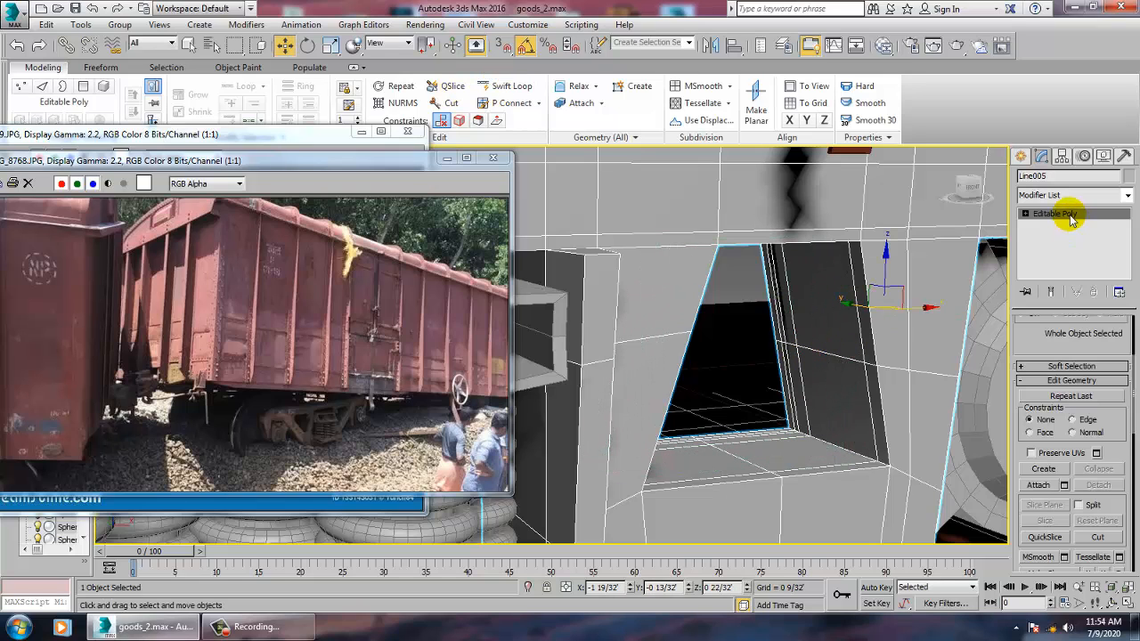
- Preview a MeshSmooth modifier on the side frame, checking its rounded corner, and remove the modifier
left_click(1070, 214)
left_click(1128, 196)
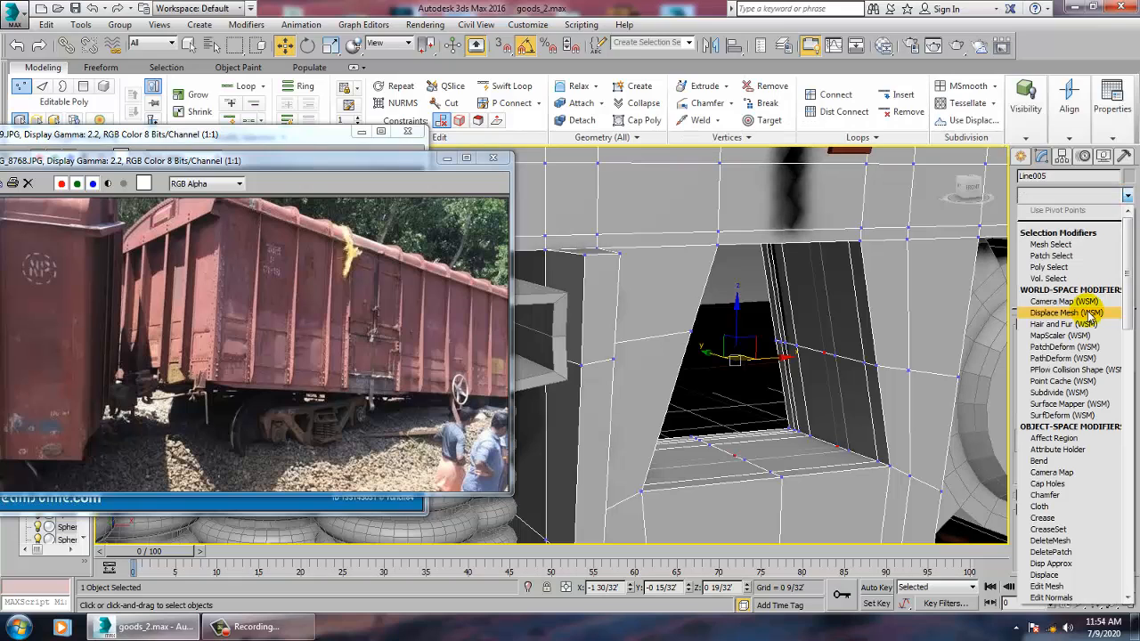
scroll(1091, 316, "down", 4)
scroll(1088, 318, "down", 12)
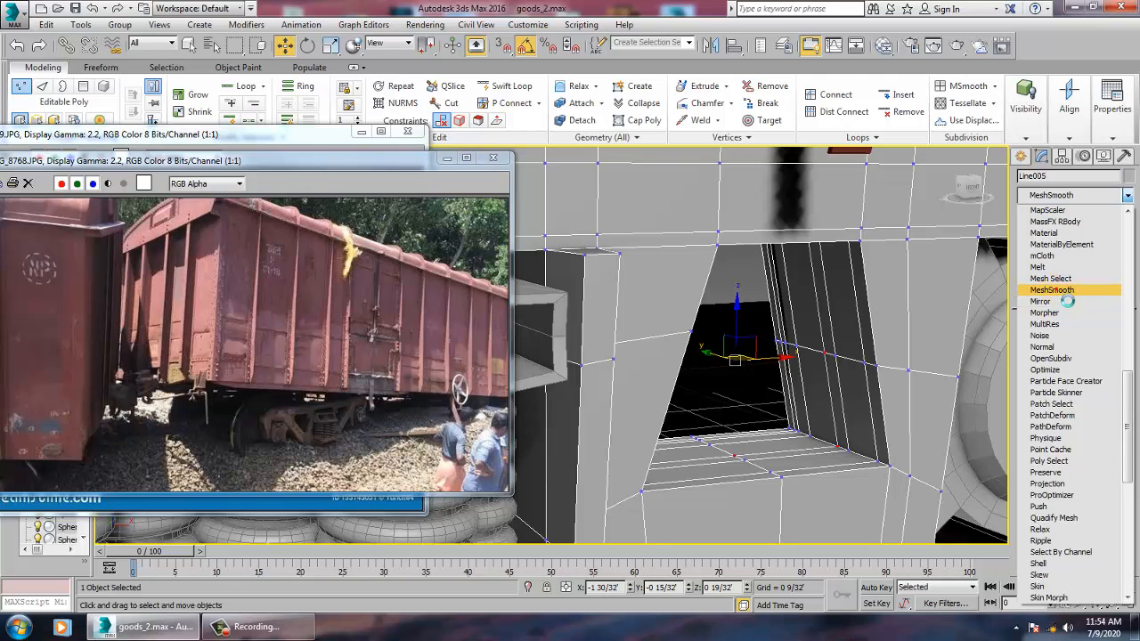
left_click(1065, 289)
scroll(730, 330, "down", 10)
middle_click_drag(767, 349, 777, 402, "alt")
scroll(760, 373, "up", 5)
scroll(775, 367, "down", 4)
scroll(784, 365, "up", 5)
scroll(806, 388, "up", 3)
middle_click_drag(834, 371, 763, 402, "alt")
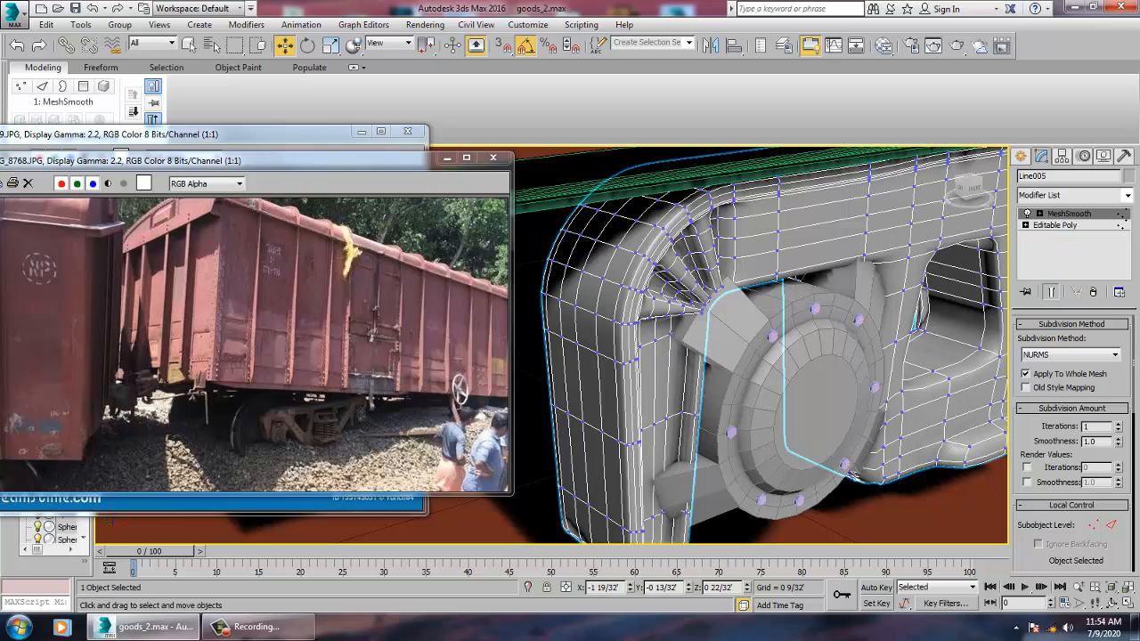
left_click(1092, 294)
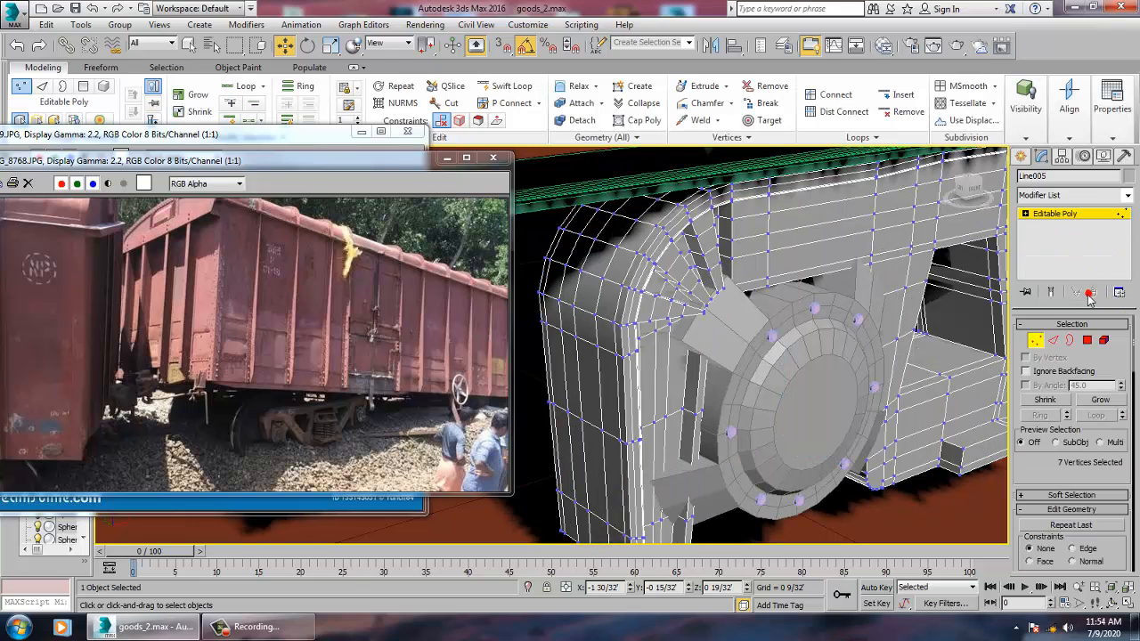
- Add radial SwiftLoop edge loops between the ribs of the side frame's left rounded corner
left_click(523, 96)
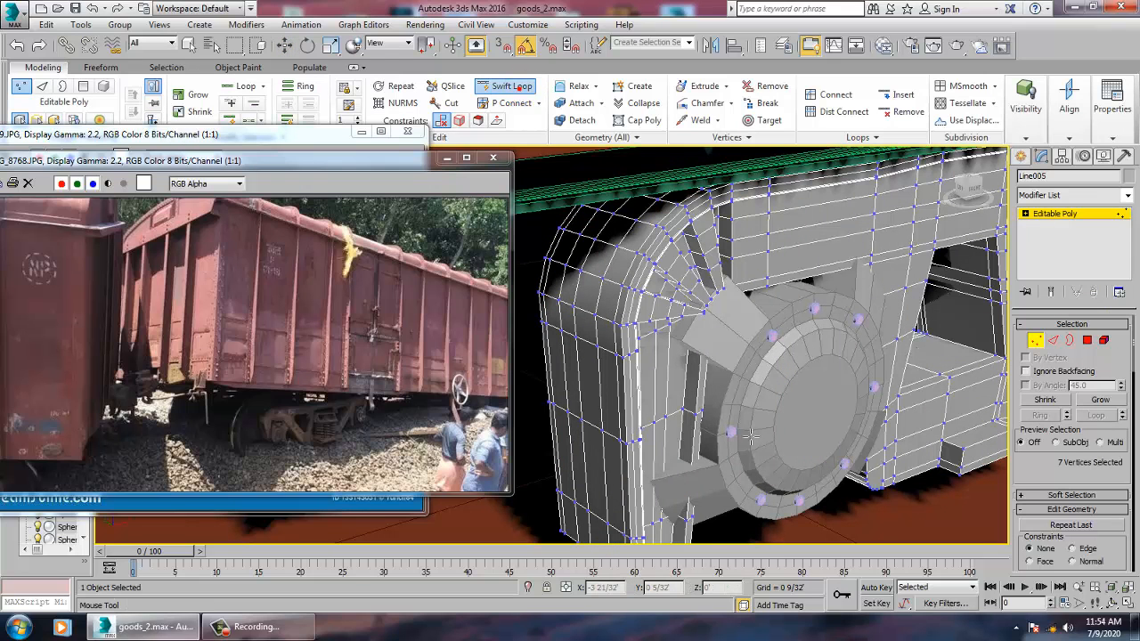
scroll(819, 440, "down", 2)
middle_click_drag(683, 368, 833, 464)
scroll(833, 459, "up", 2)
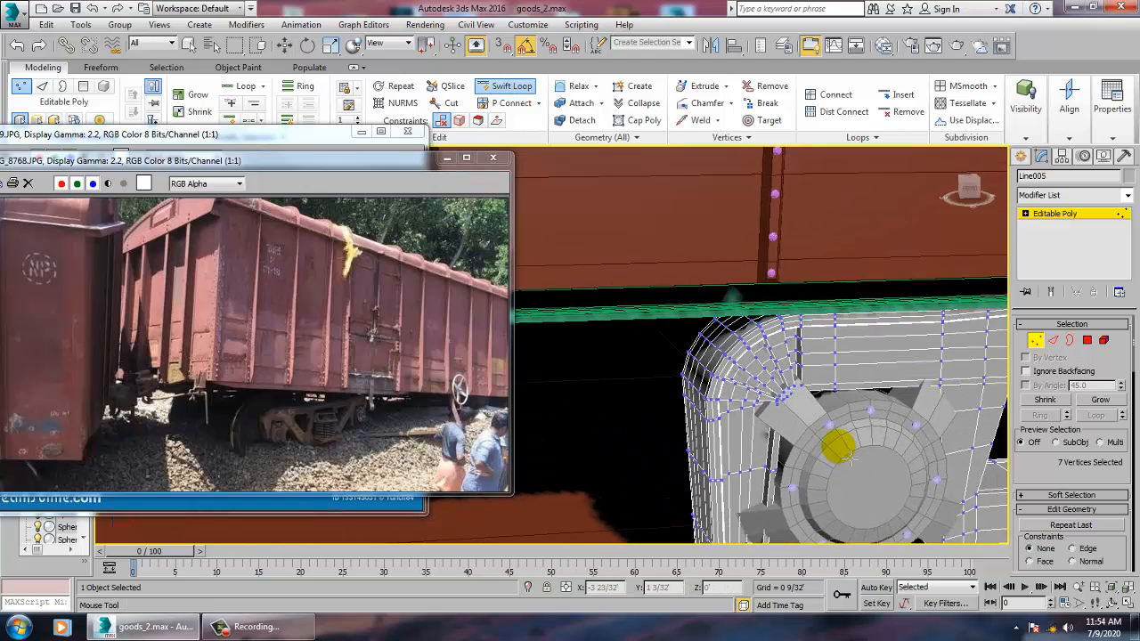
scroll(664, 334, "up", 2)
left_click(661, 322)
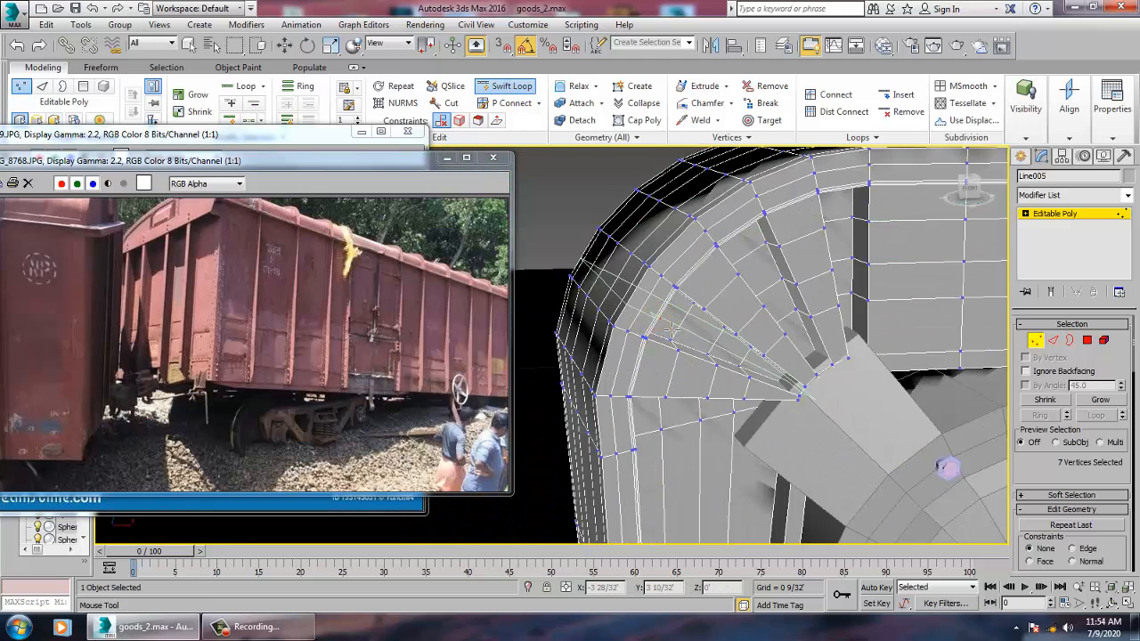
left_click(789, 210)
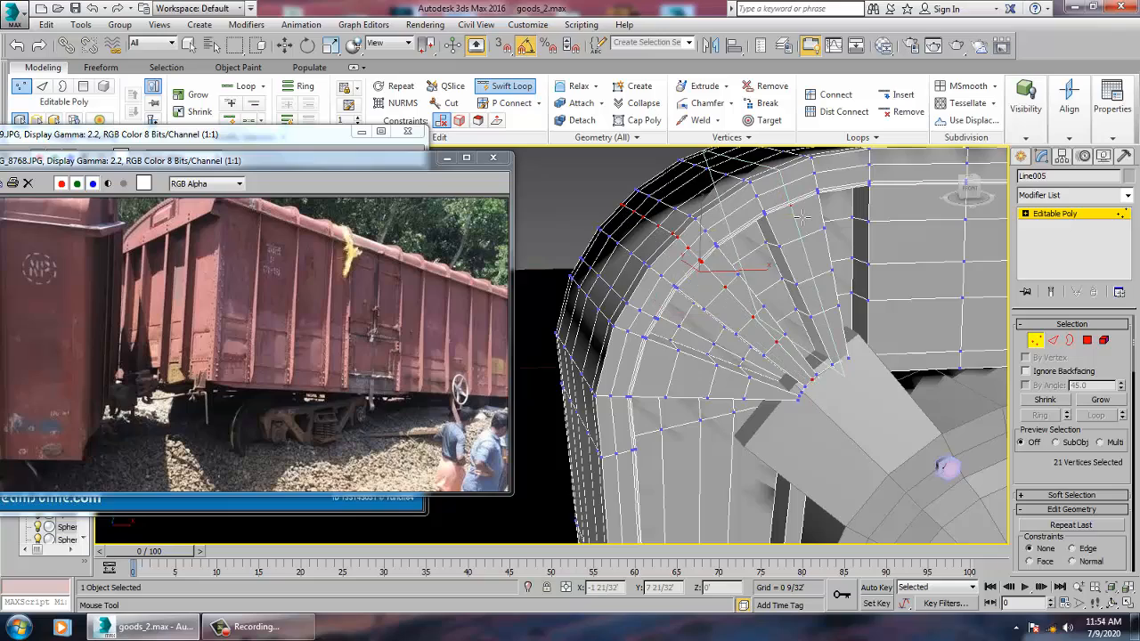
left_click(661, 380)
- Add radial SwiftLoop edge loops through the ribs of the side frame's right rounded corner and exit the tool
scroll(661, 379, "down", 4)
middle_click_drag(661, 379, 861, 381)
scroll(766, 375, "up", 5)
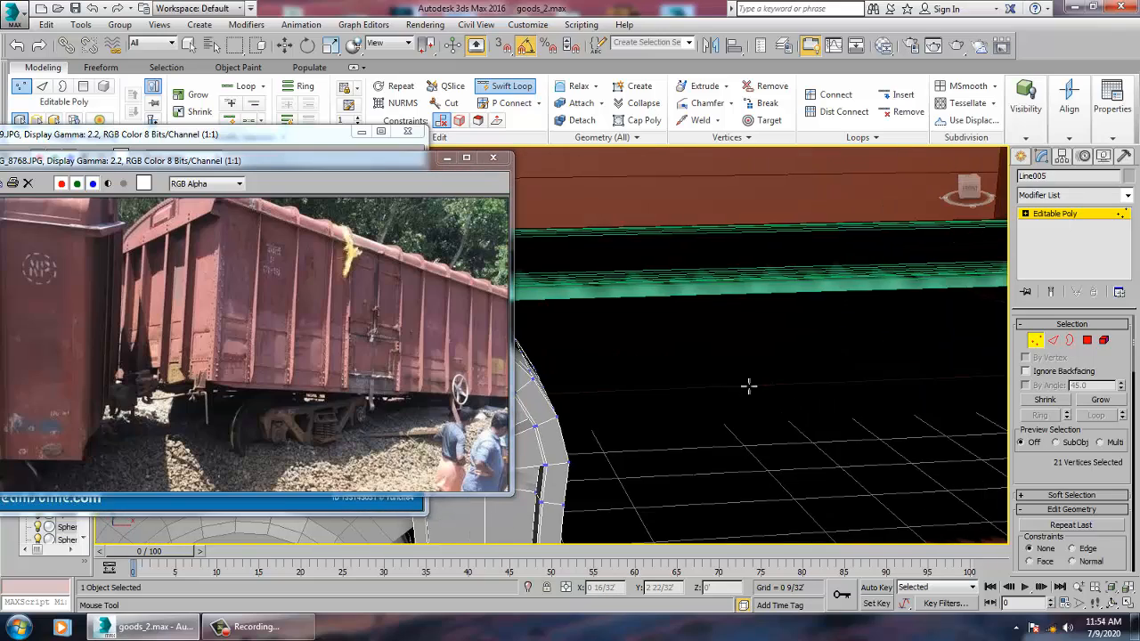
scroll(897, 374, "down", 4)
scroll(835, 389, "up", 6)
scroll(641, 388, "down", 5)
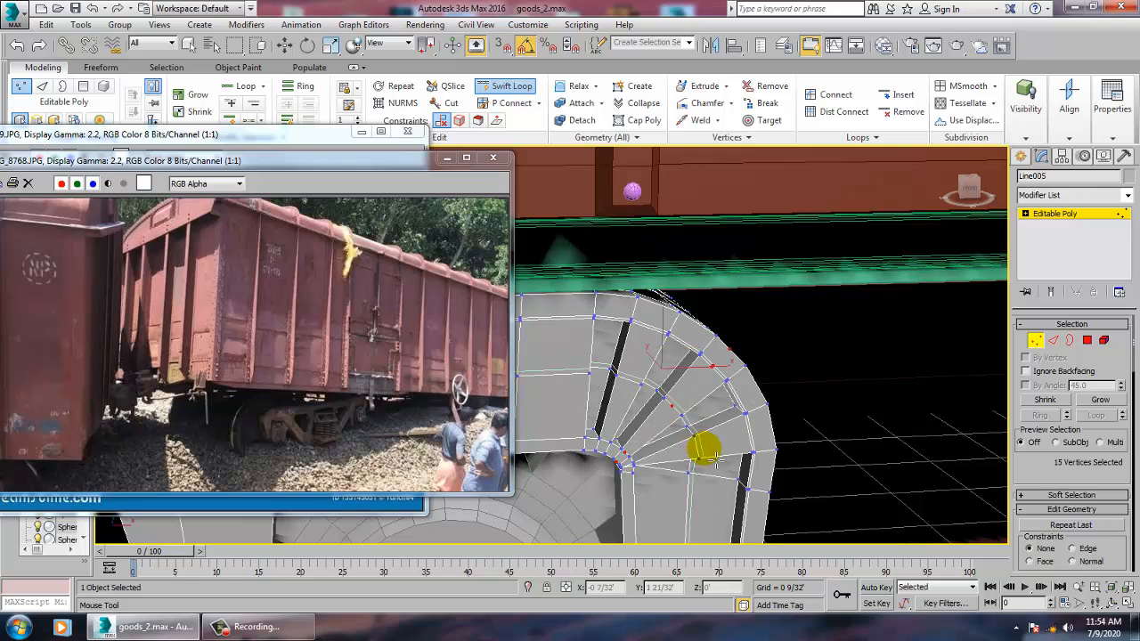
right_click(764, 435)
- Leave vertex editing and apply a MeshSmooth modifier to the whole side frame
left_click(1062, 215)
left_click(1127, 196)
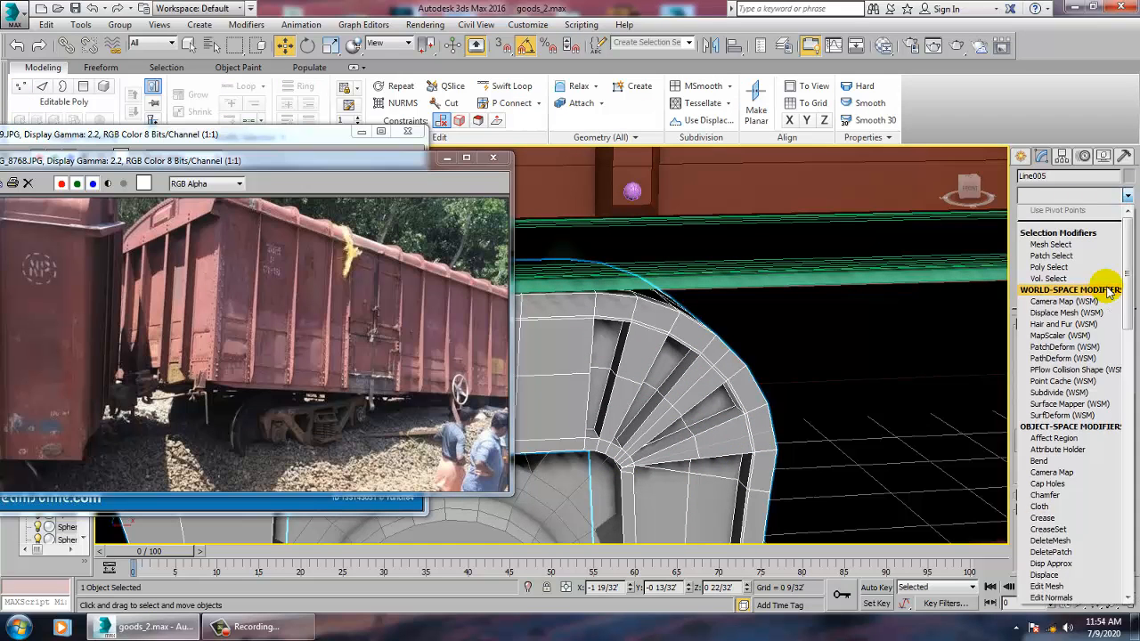
scroll(1104, 290, "down", 4)
key("m")
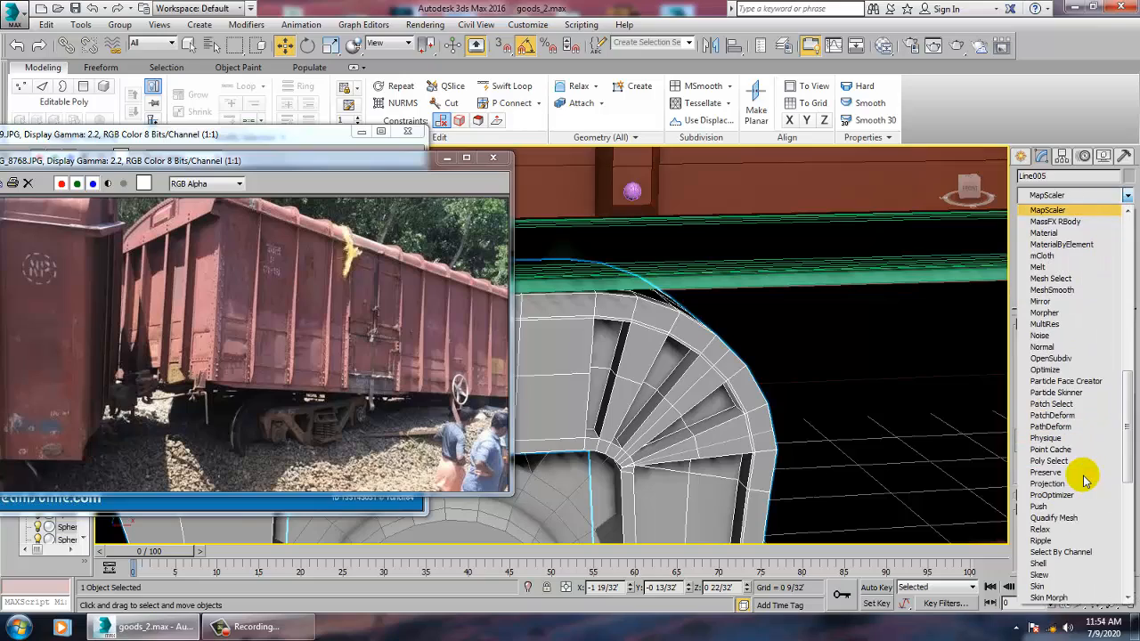
left_click(1052, 293)
- Compare the smoothed side frame with the bogie in both reference photos and inspect the seam at its middle
middle_click_drag(668, 481, 850, 413)
scroll(842, 436, "down", 5)
scroll(844, 410, "up", 2)
scroll(851, 412, "down", 3)
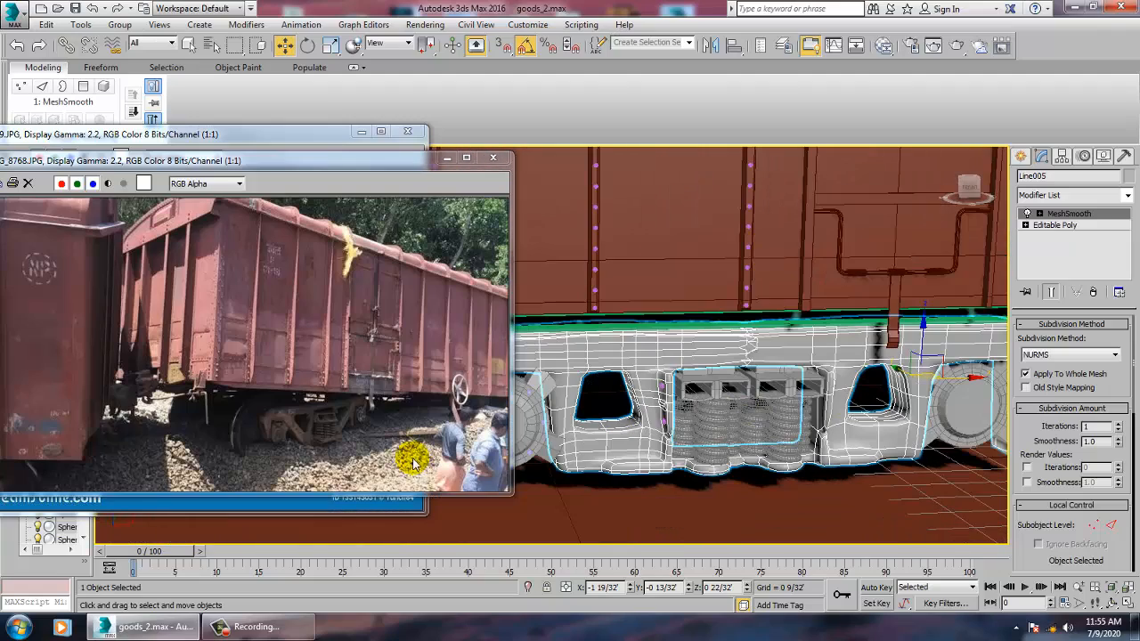
scroll(267, 402, "up", 1)
middle_click_drag(248, 342, 219, 406)
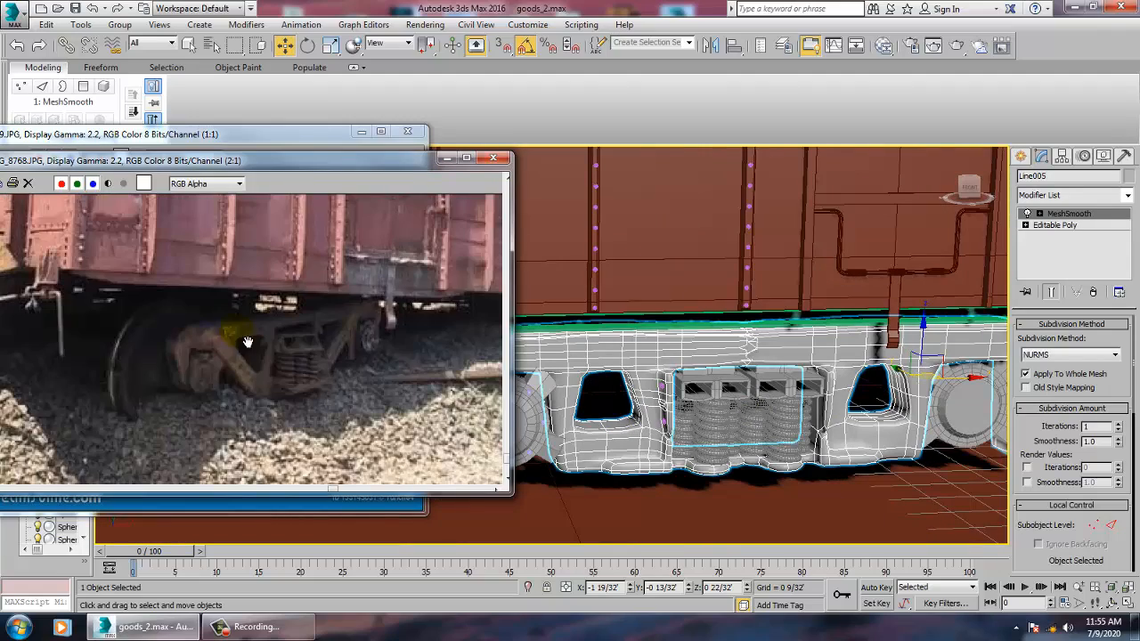
left_click(231, 505)
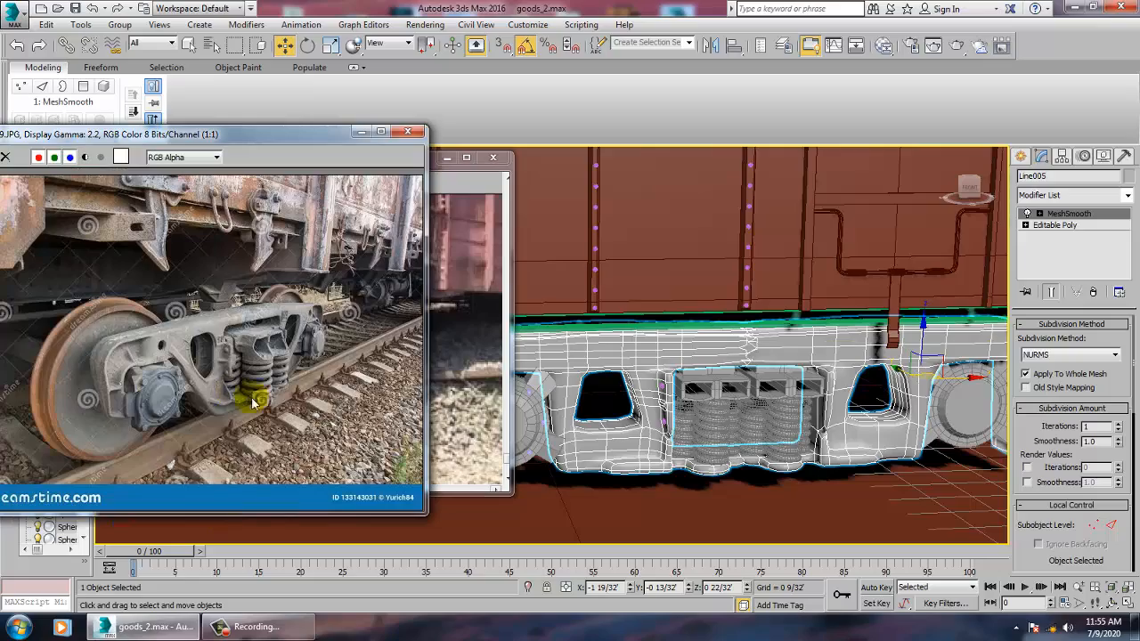
middle_click_drag(782, 426, 728, 399, "alt")
scroll(729, 399, "up", 3)
middle_click_drag(962, 308, 801, 353)
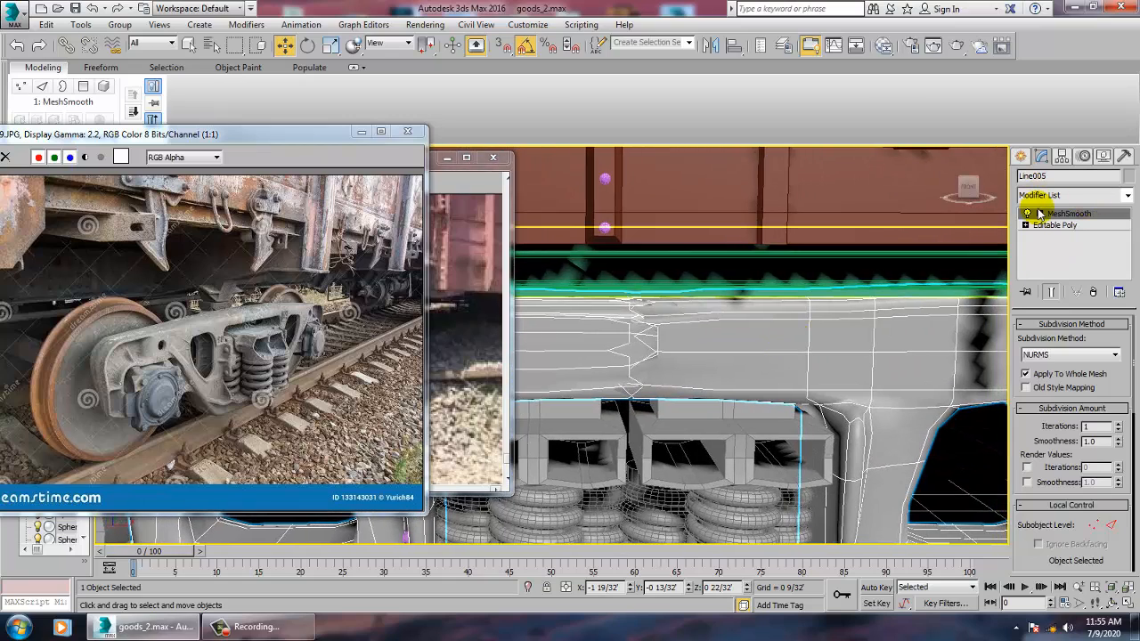
- Inspect the side frame's middle seam with smoothing switched off and remove the MeshSmooth modifier
left_click(1028, 215)
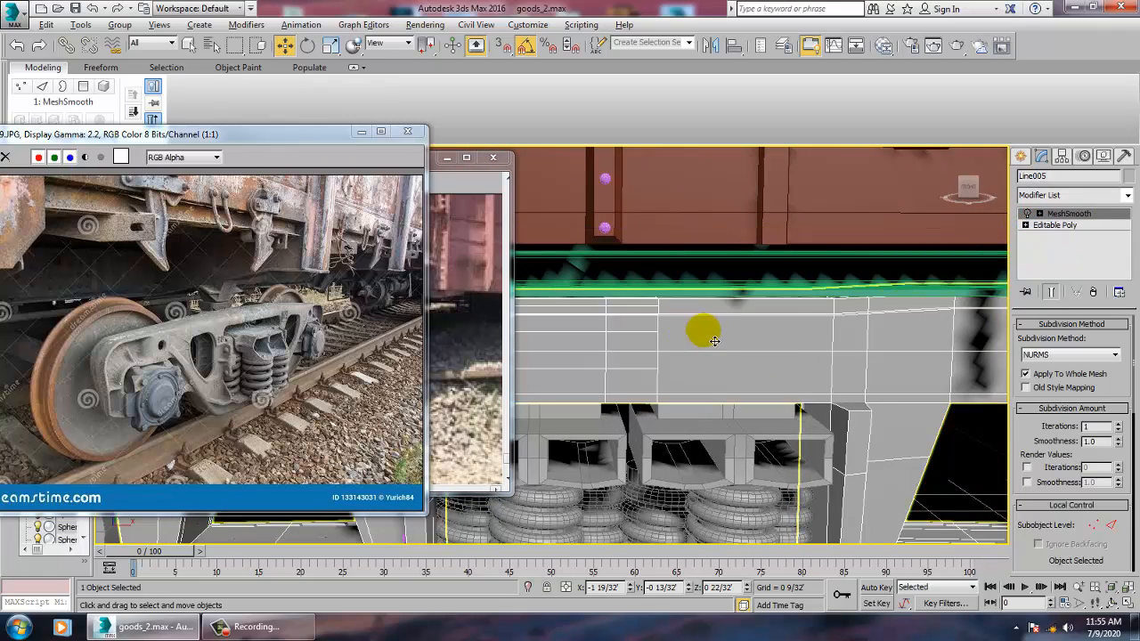
middle_click_drag(702, 330, 701, 337, "alt")
left_click(688, 328)
left_click(807, 353)
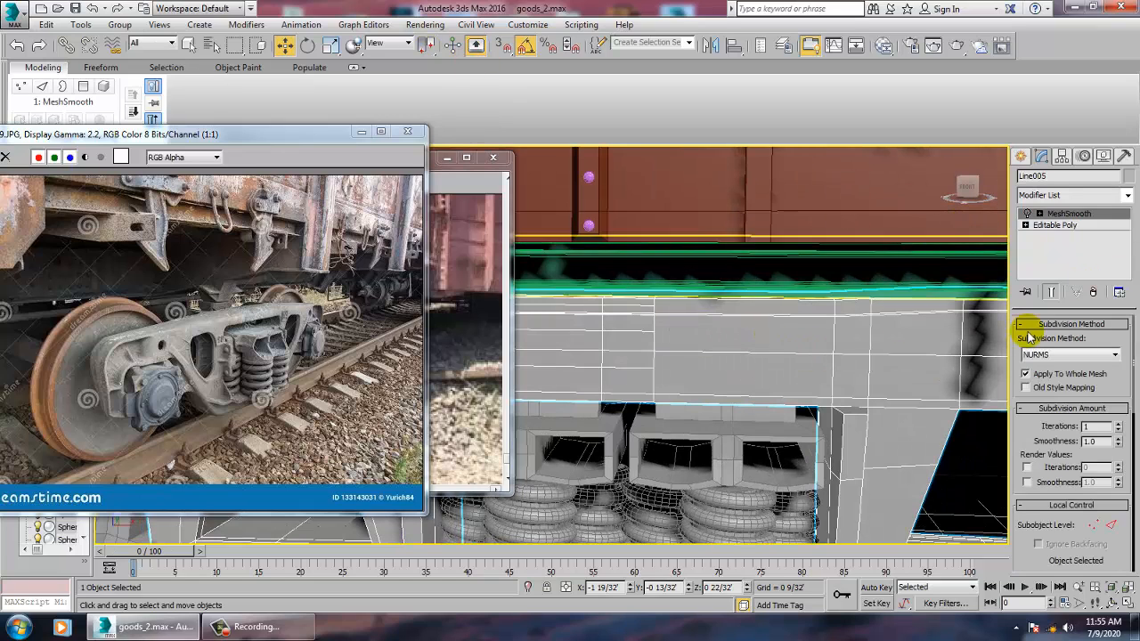
left_click(1094, 292)
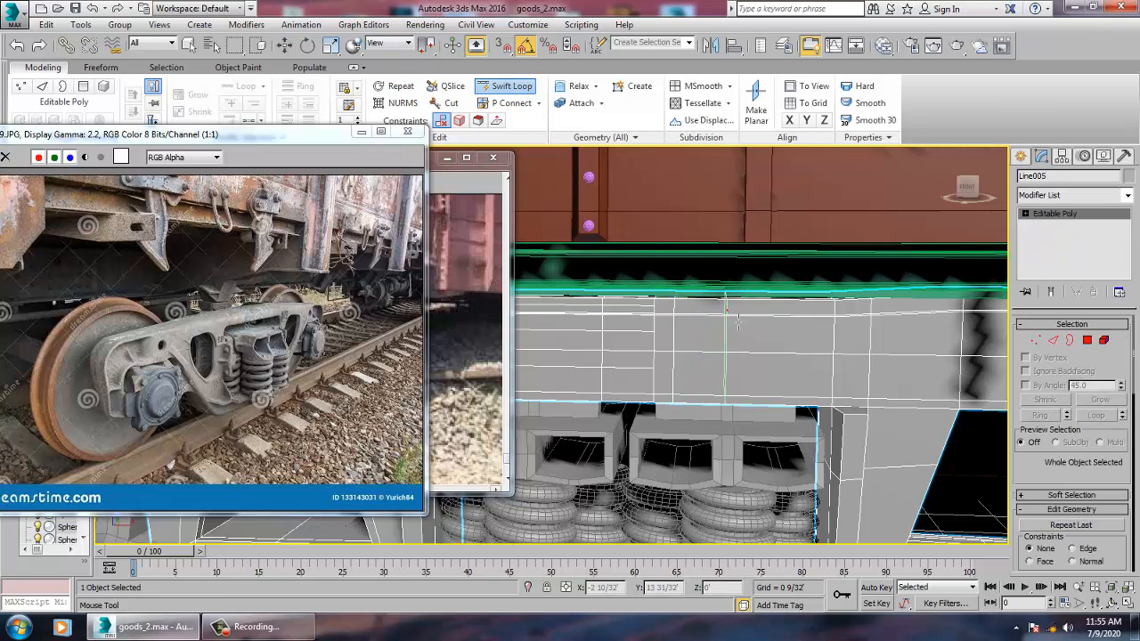
- Add SwiftLoop edge loops across the side frame's upper beam beside its middle seam and exit the tool
left_click(952, 416)
middle_click_drag(951, 416, 723, 390)
middle_click_drag(822, 407, 1004, 382, "alt")
scroll(814, 387, "down", 3)
middle_click_drag(812, 387, 644, 343)
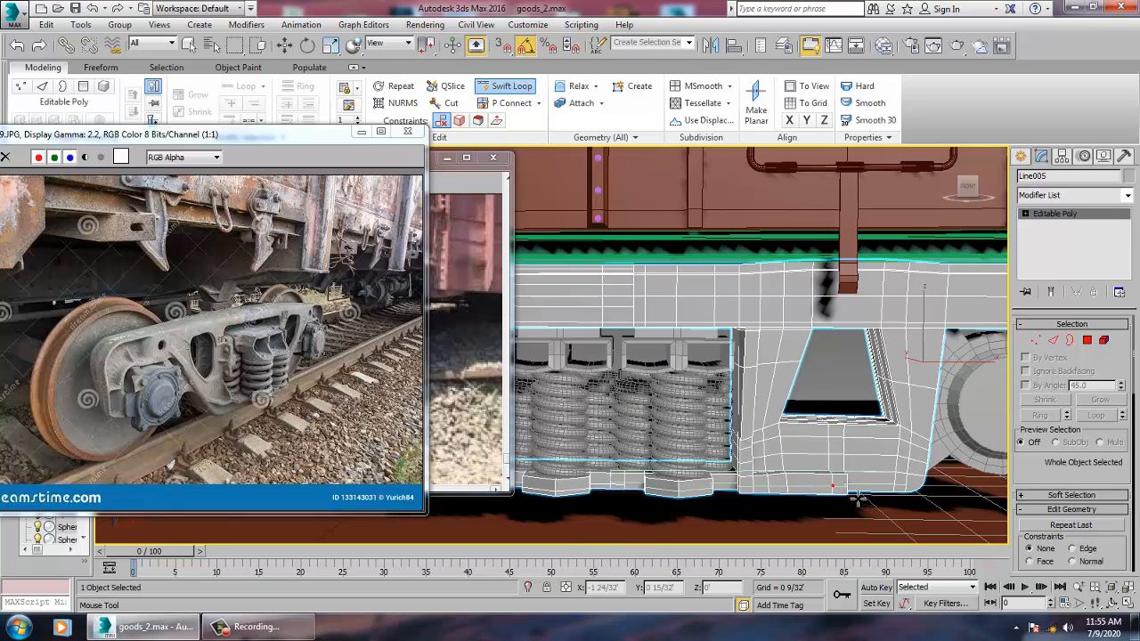
middle_click_drag(751, 444, 850, 455)
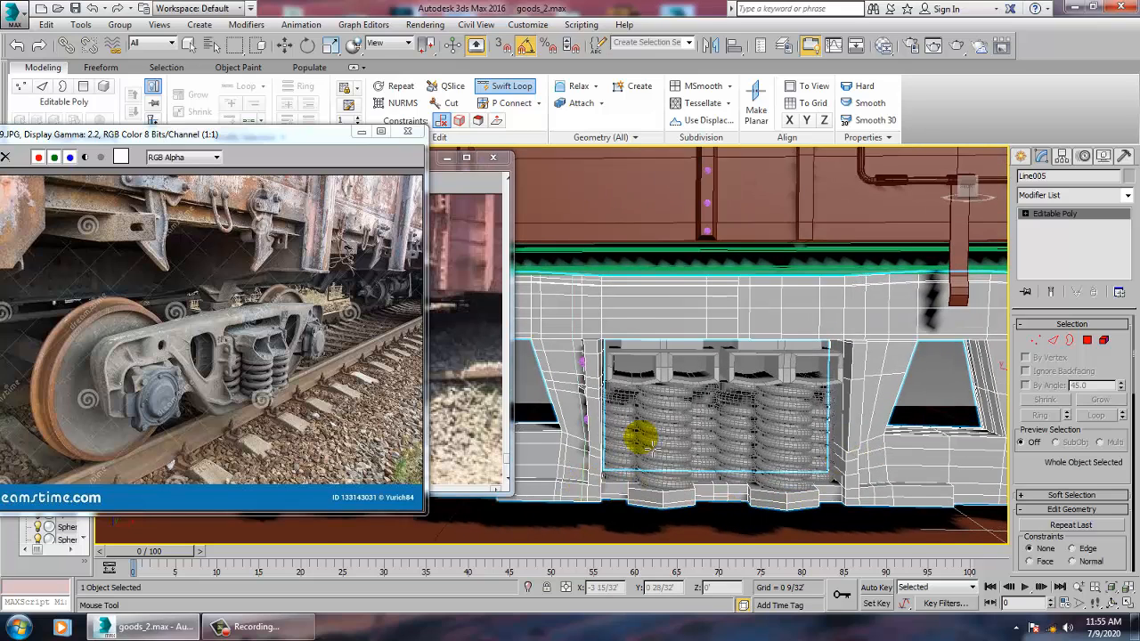
left_click(499, 357)
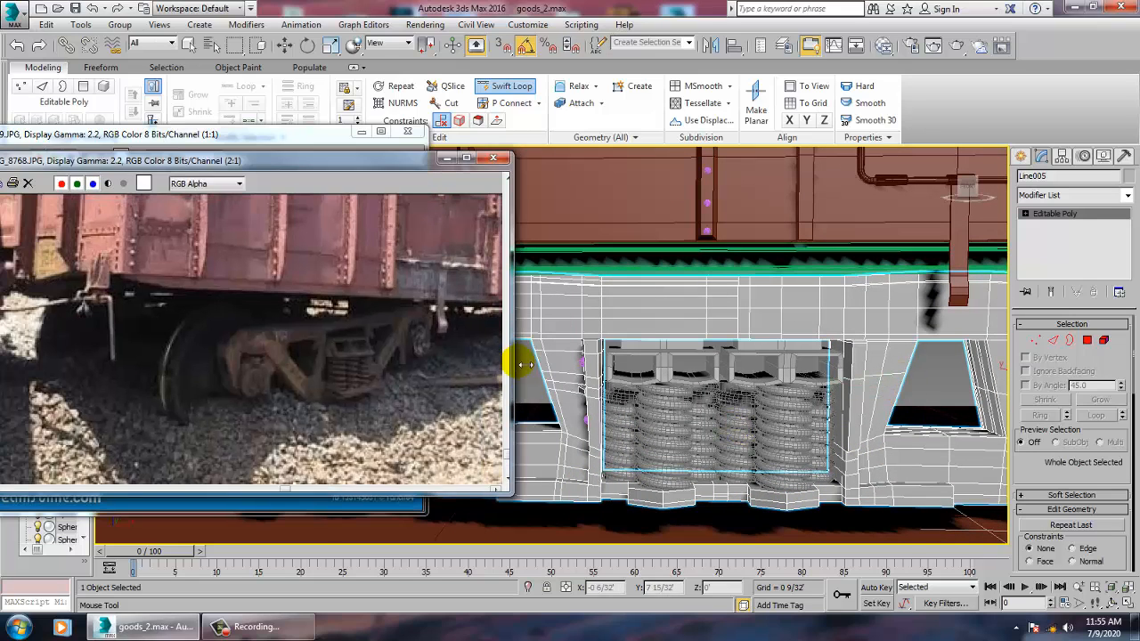
middle_click_drag(828, 390, 950, 351, "alt")
key("w")
middle_click_drag(674, 417, 806, 447, "alt")
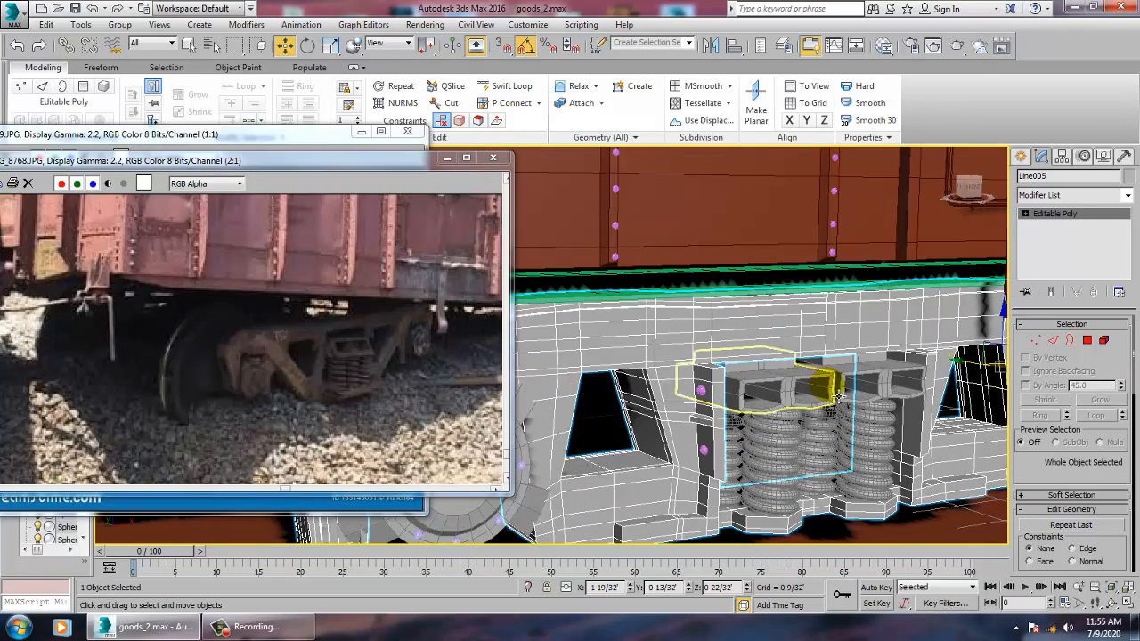
- Reapply a MeshSmooth modifier to the side frame and switch off its effect
left_click(1105, 196)
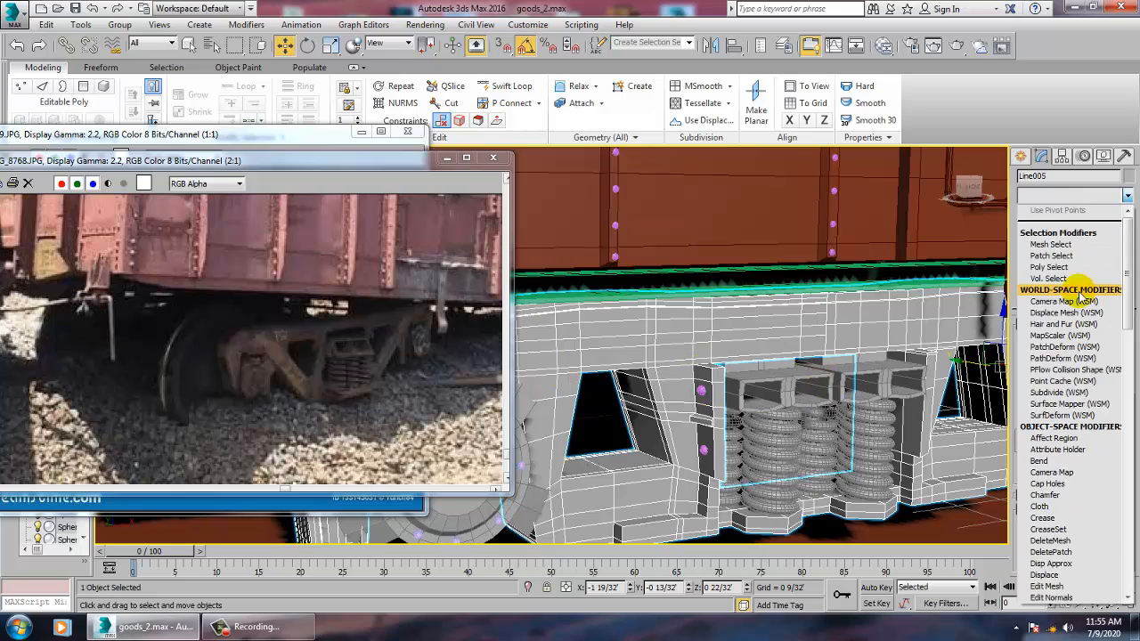
scroll(1080, 294, "down", 4)
scroll(1080, 294, "down", 2)
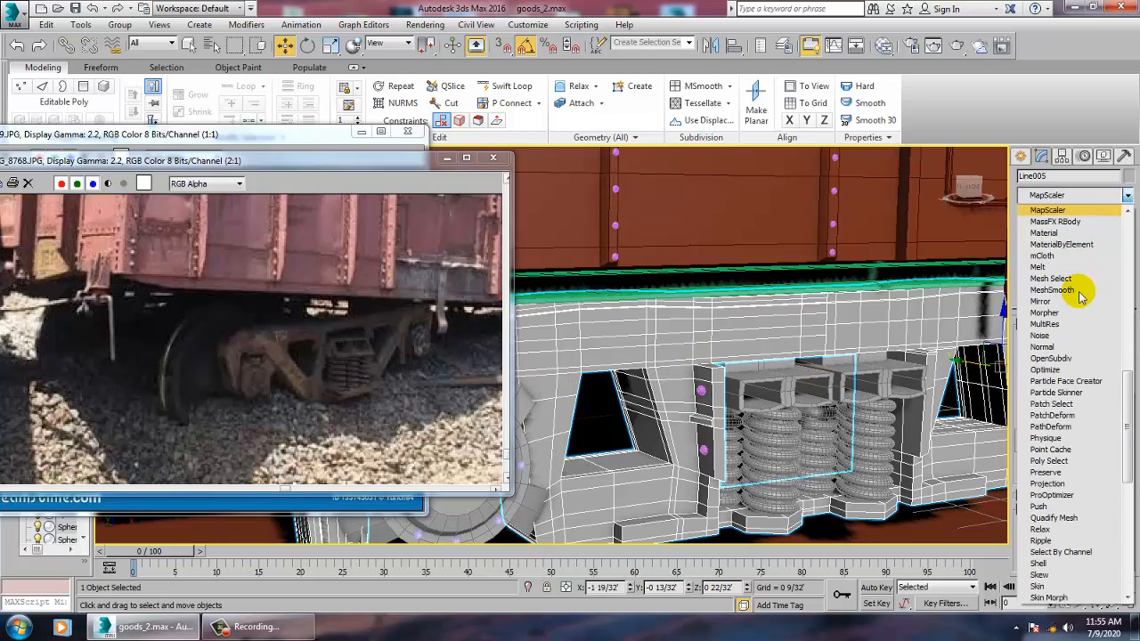
left_click(1060, 289)
scroll(835, 395, "down", 6)
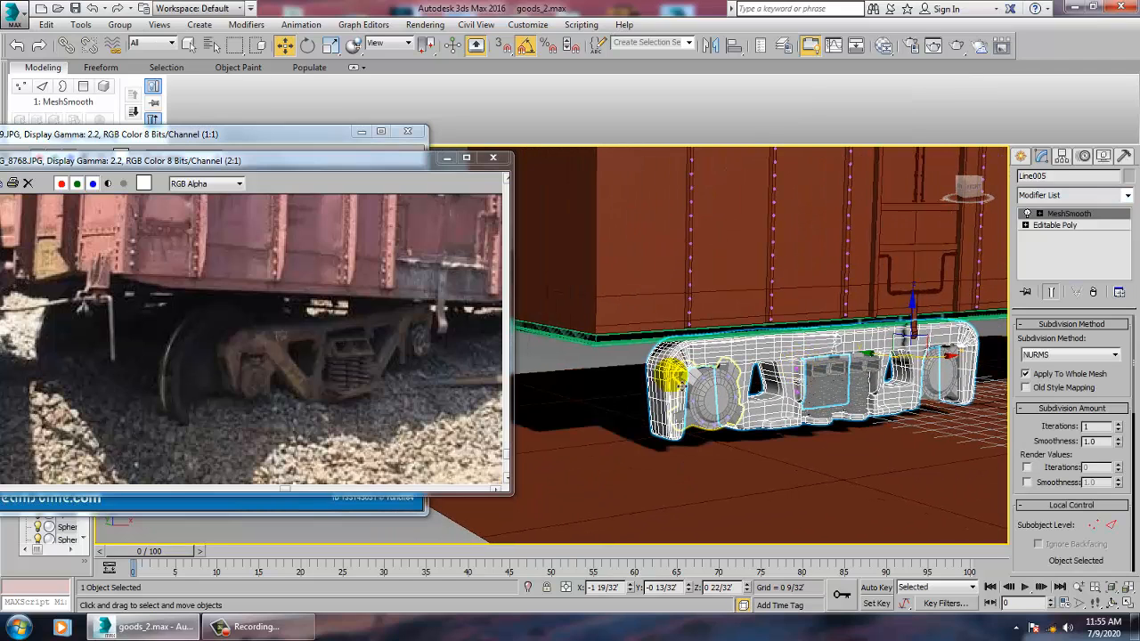
left_click(1027, 215)
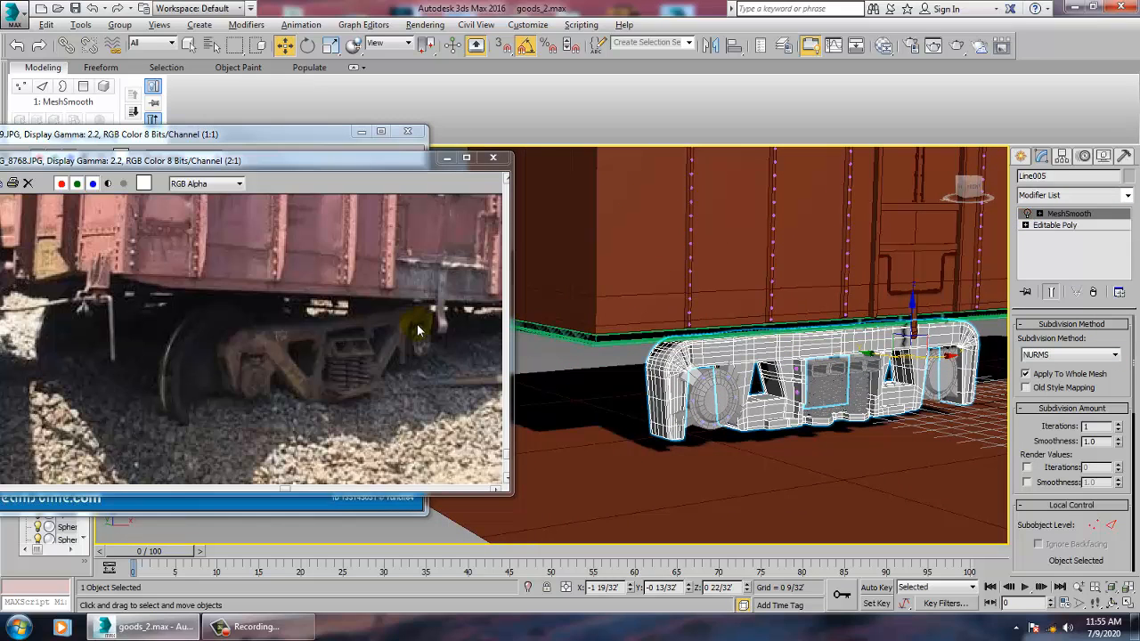
- Bring the close-up bogie reference photo to the front and reposition its window to study the wheel
middle_click_drag(332, 307, 403, 330)
left_click(243, 135)
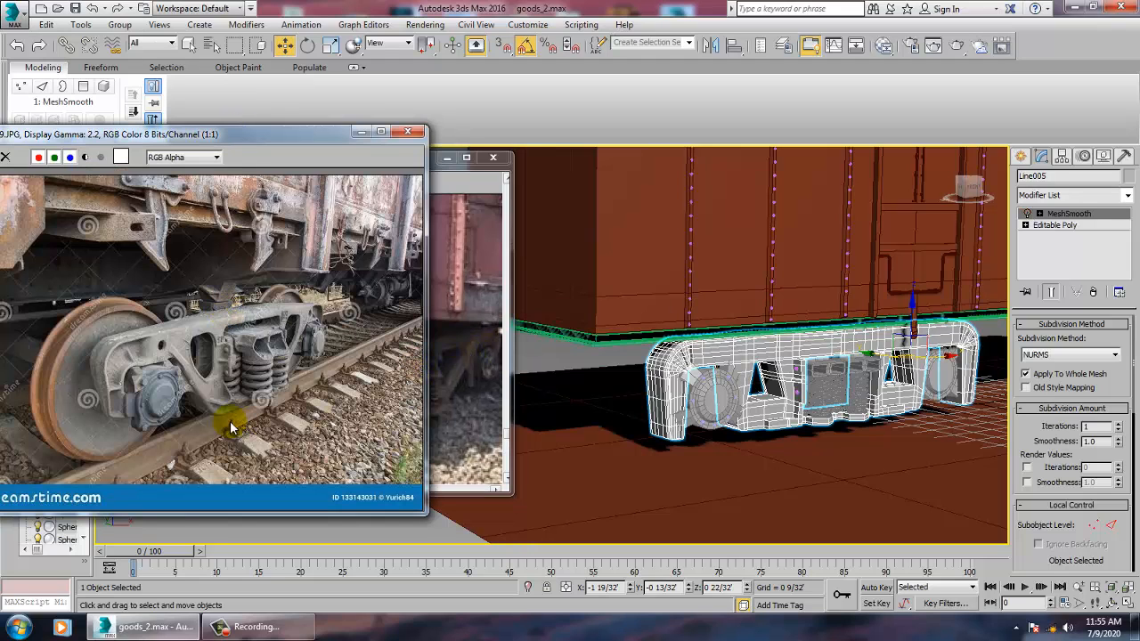
left_click_drag(147, 134, 176, 116)
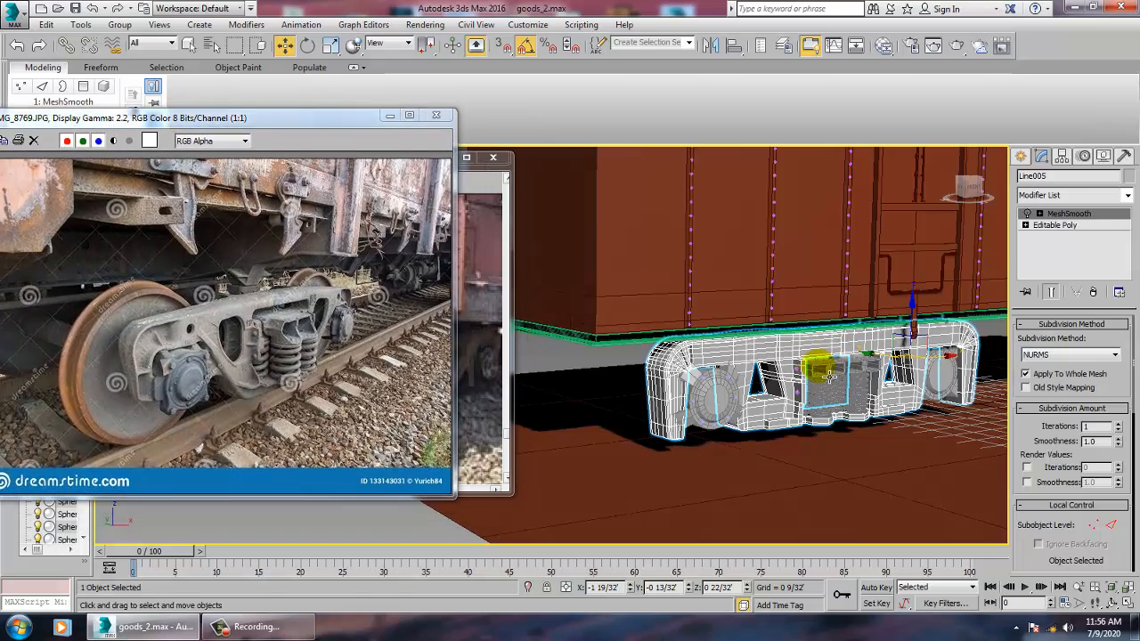
- Select the wagon body parts above the underframe in the Front view and raise them slightly to leave a gap for a taller underframe
key("alt+w")
middle_click_drag(840, 283, 827, 278)
key("alt+w")
scroll(818, 280, "down", 8)
middle_click_drag(840, 336, 952, 381)
left_click_drag(997, 470, 980, 384)
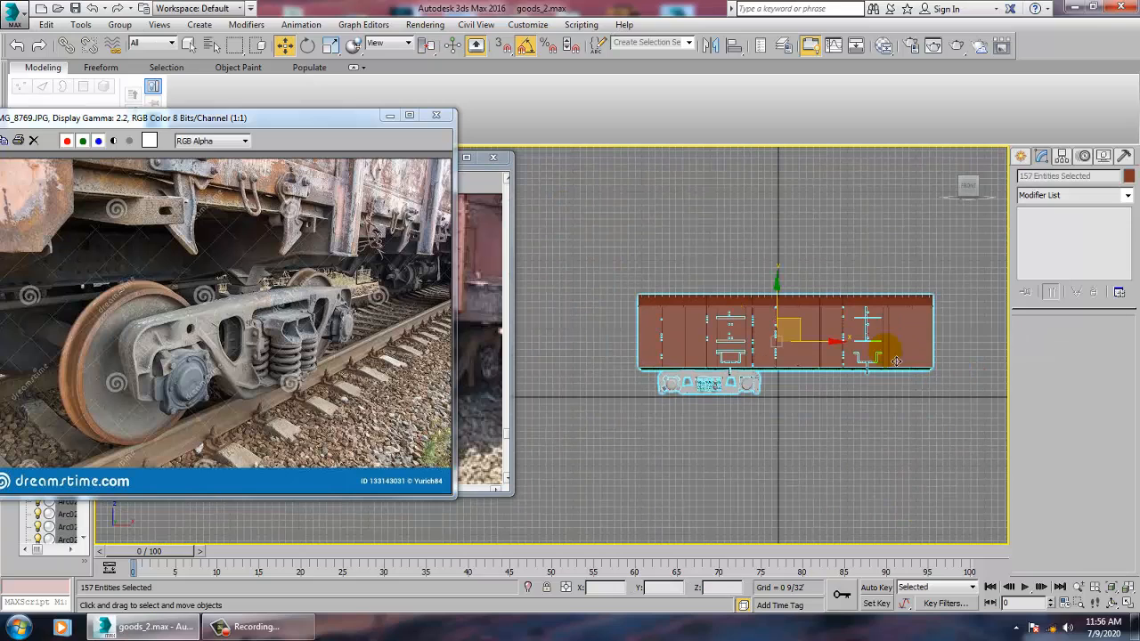
left_click(788, 307)
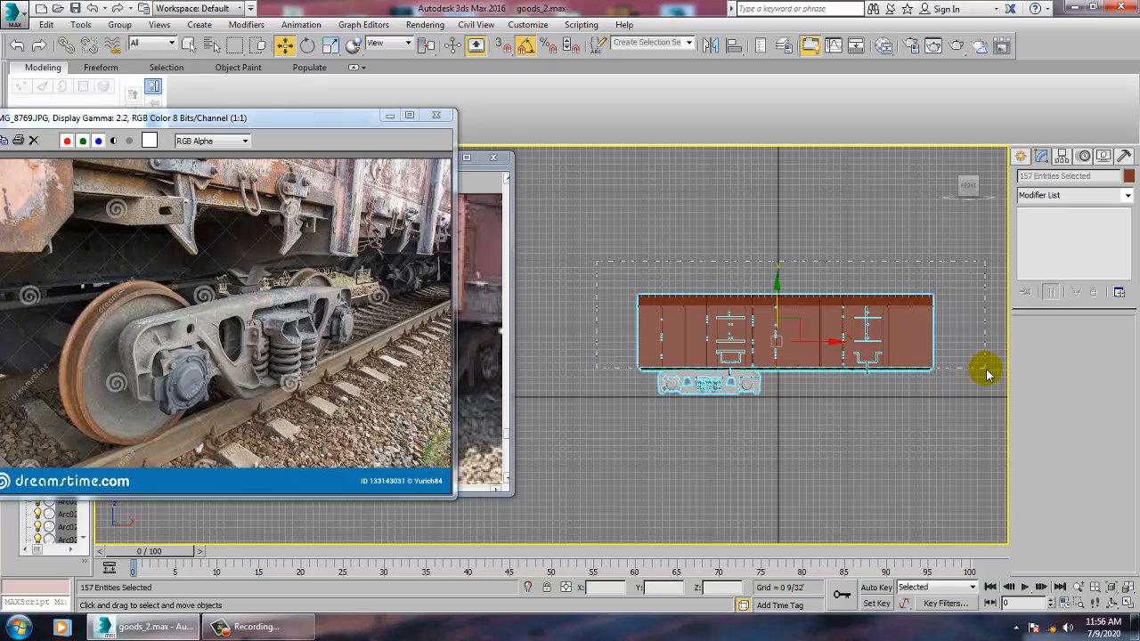
left_click_drag(985, 367, 984, 365)
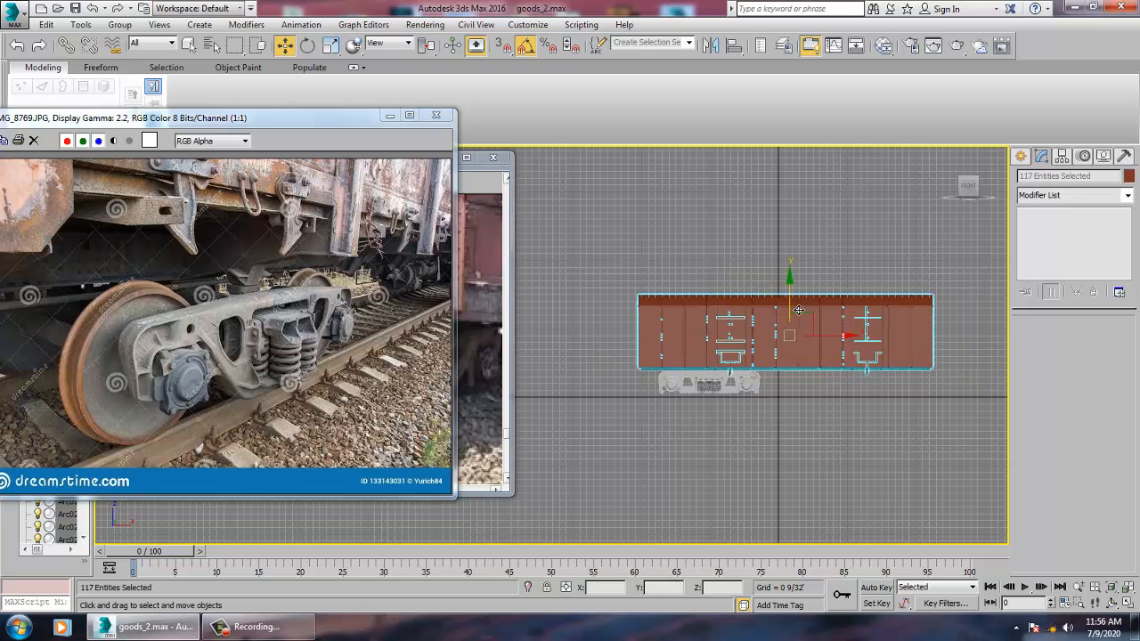
left_click_drag(799, 310, 800, 303)
scroll(757, 359, "up", 5)
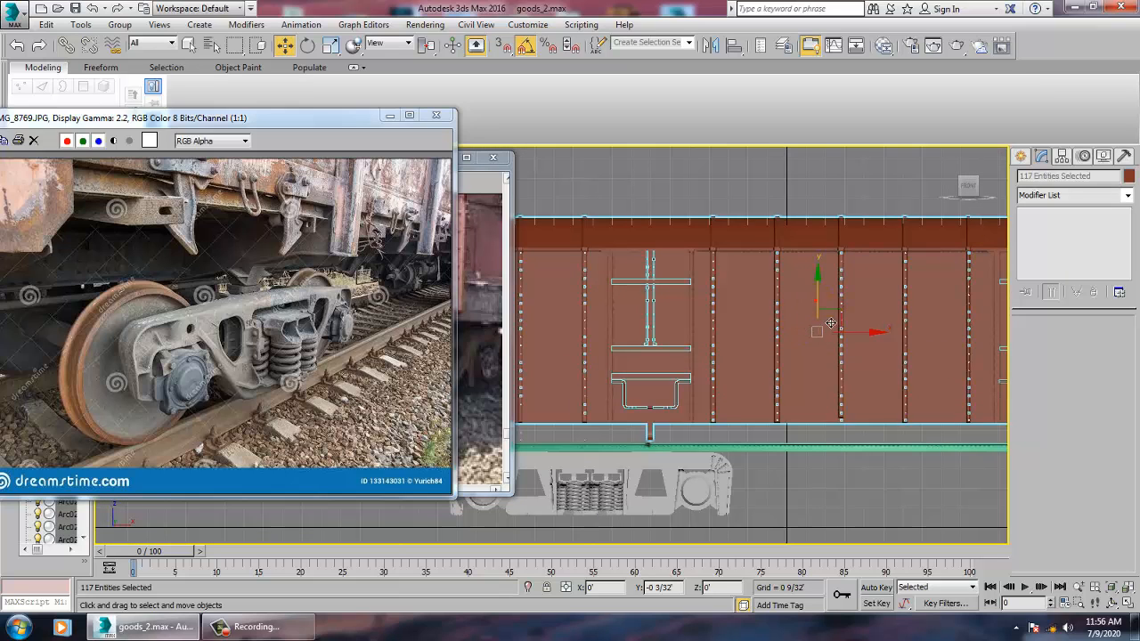
left_click_drag(830, 322, 831, 323)
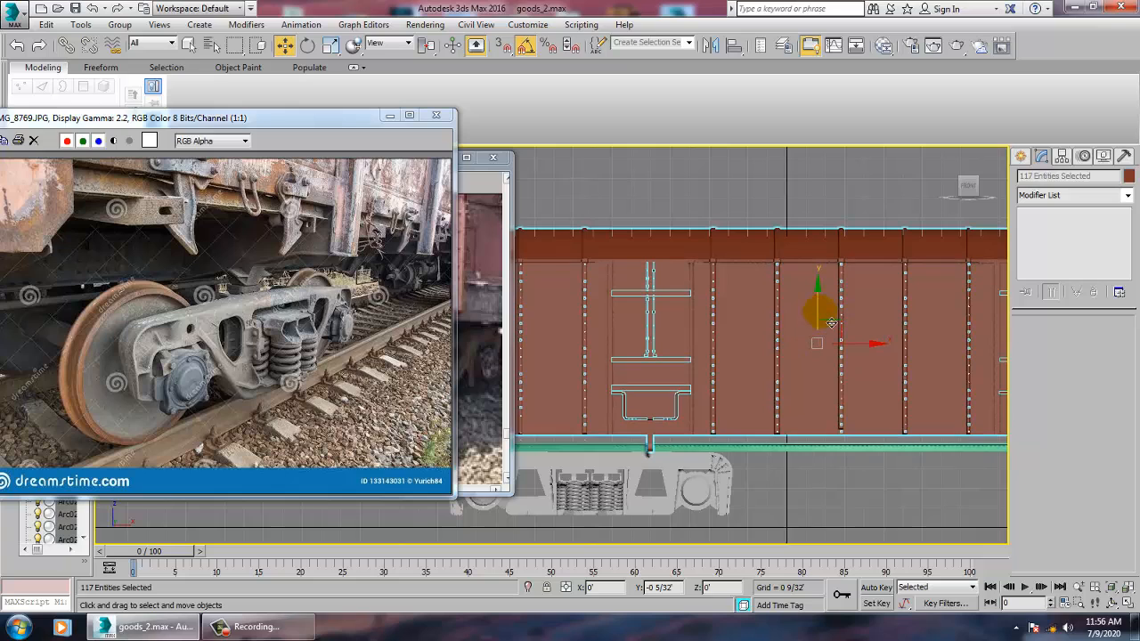
- Set the section length of the underframe's Wide Flange sweep to 0 6/32' so it fills the gap below the wagon body
left_click(741, 447)
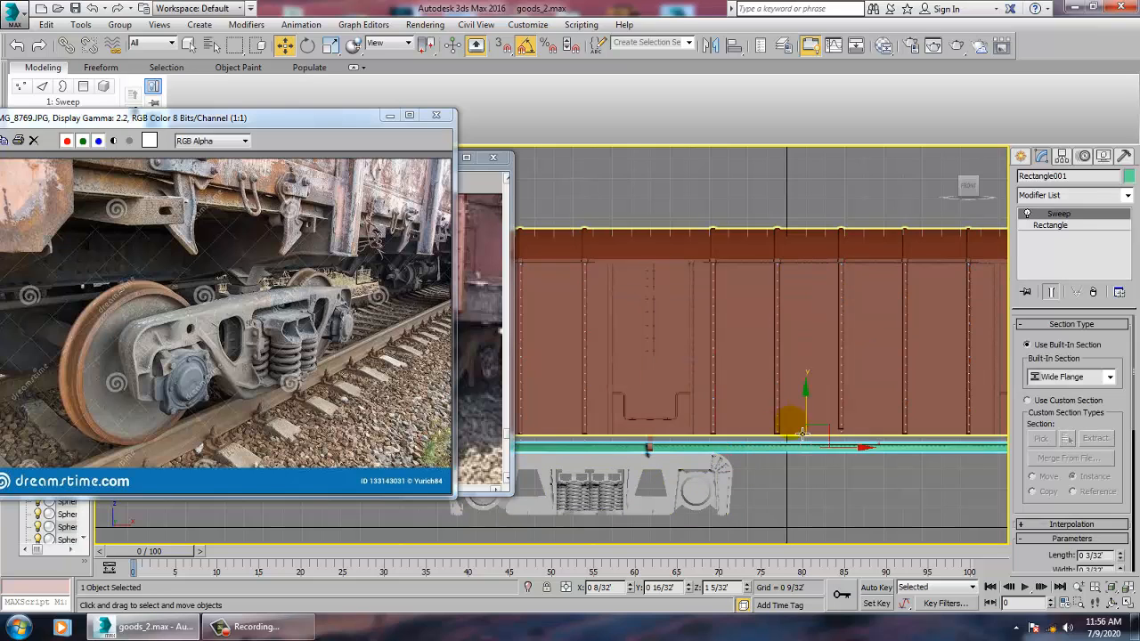
left_click_drag(1108, 517, 1129, 458)
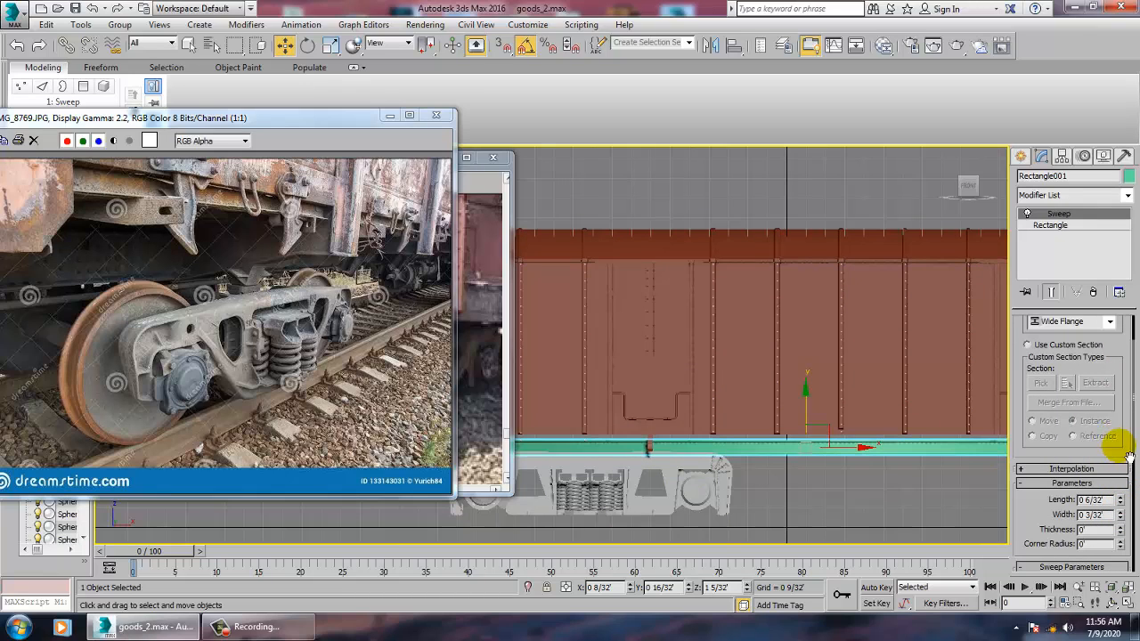
left_click_drag(818, 420, 810, 419)
mouse_move(764, 469)
middle_mouse_down()
mouse_move(891, 451)
mouse_move(868, 461)
mouse_move(834, 425)
middle_mouse_up()
scroll(764, 426, "up", 3)
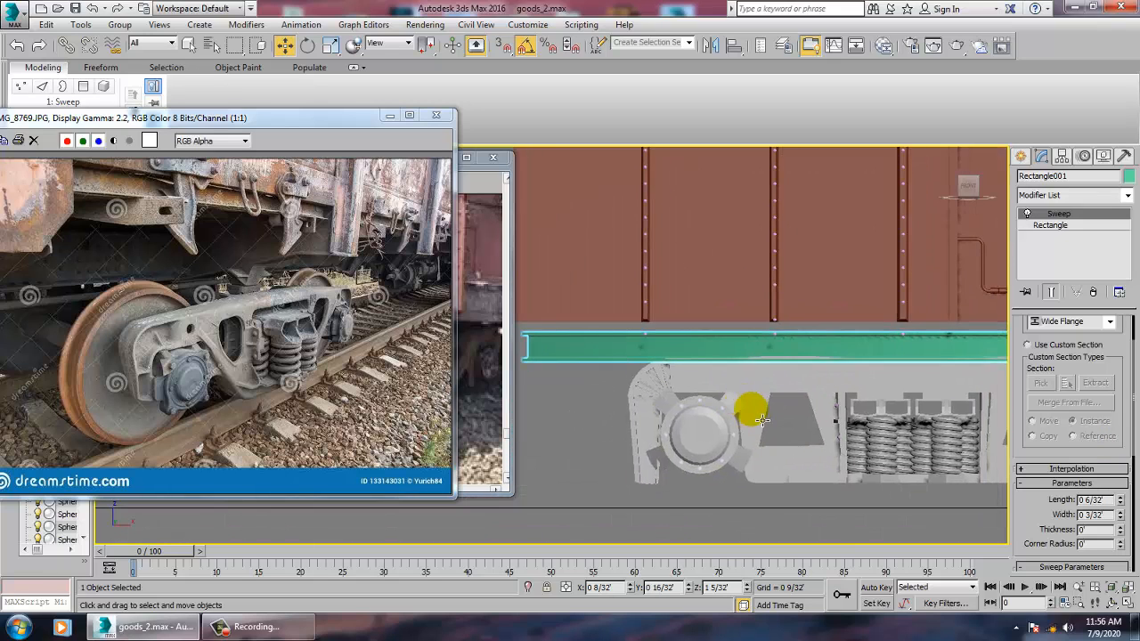
- Create a wheel cylinder centred on the left axle box, about 0 21/32' in radius and 0 4/32' in height
left_click(1019, 158)
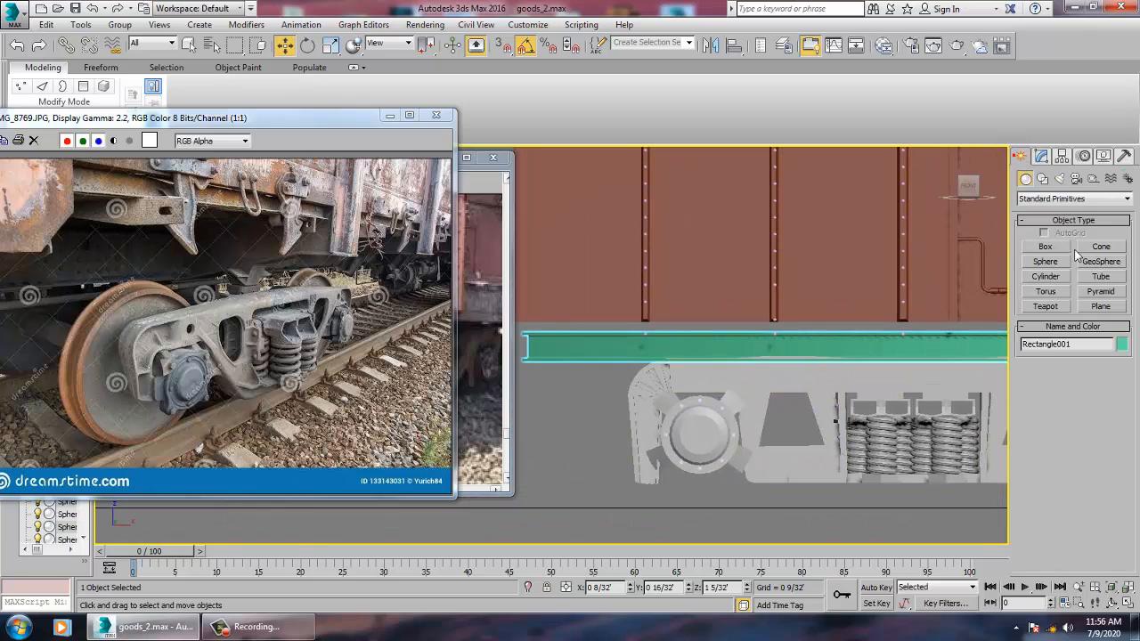
left_click(1051, 278)
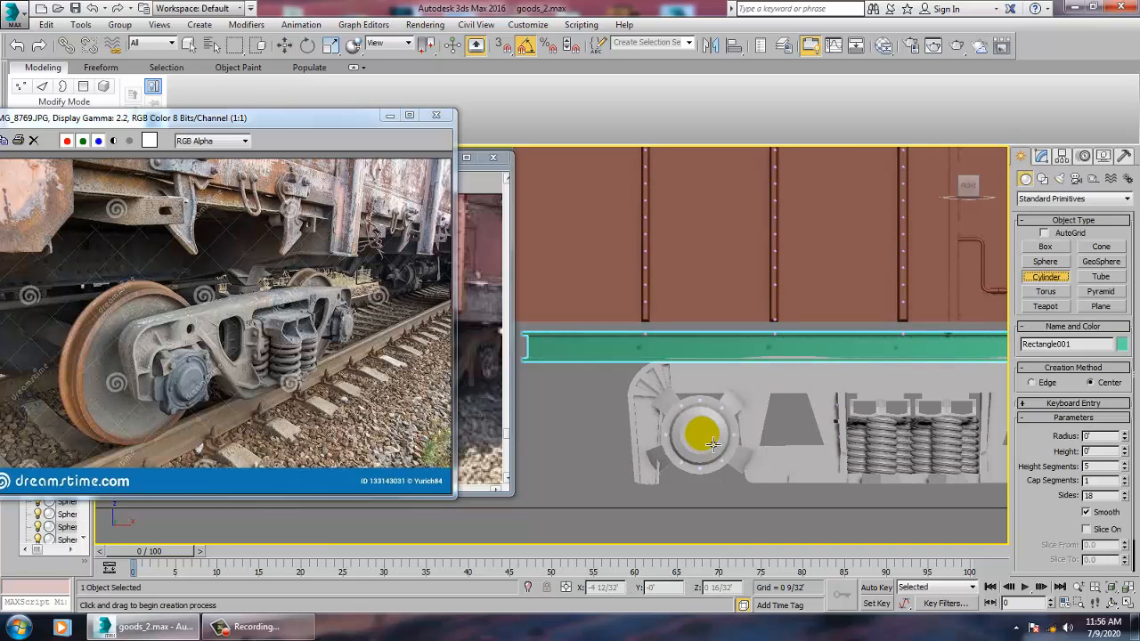
left_click_drag(710, 443, 769, 514)
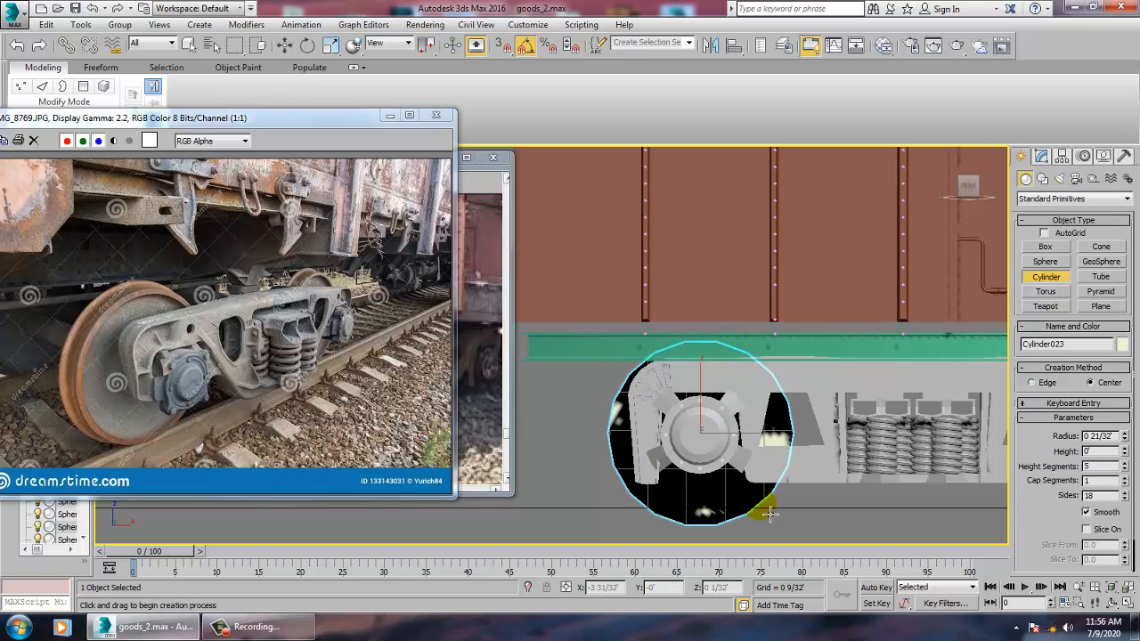
key("w")
key("alt+w")
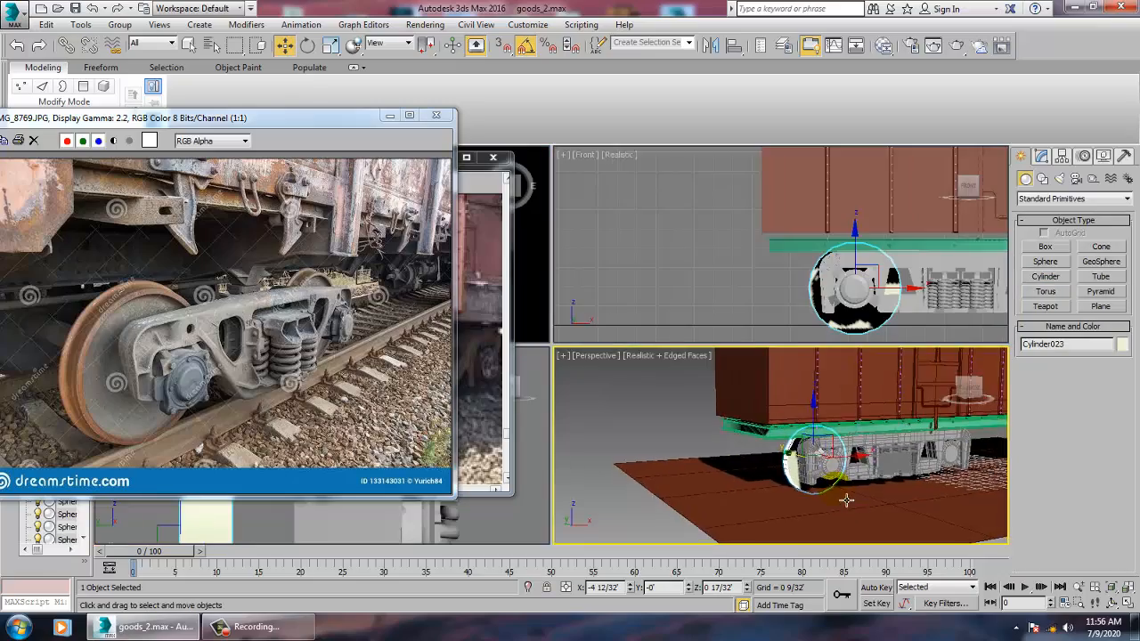
- Lower the wheel cylinder by about 0 1/32' in the Front view and check its fit behind the side frame
key("alt+w")
scroll(765, 472, "up", 6)
middle_click_drag(764, 472, 756, 389, "alt")
key("alt+w")
middle_click_drag(773, 289, 733, 272)
scroll(811, 318, "up", 4)
key("alt+w")
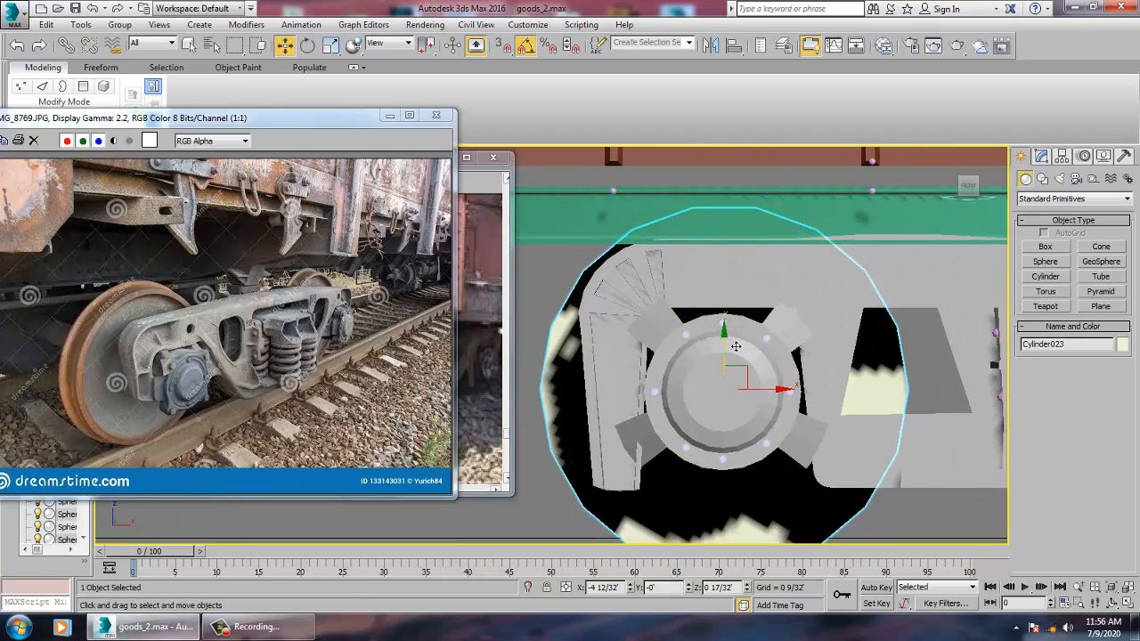
left_click_drag(725, 337, 738, 358)
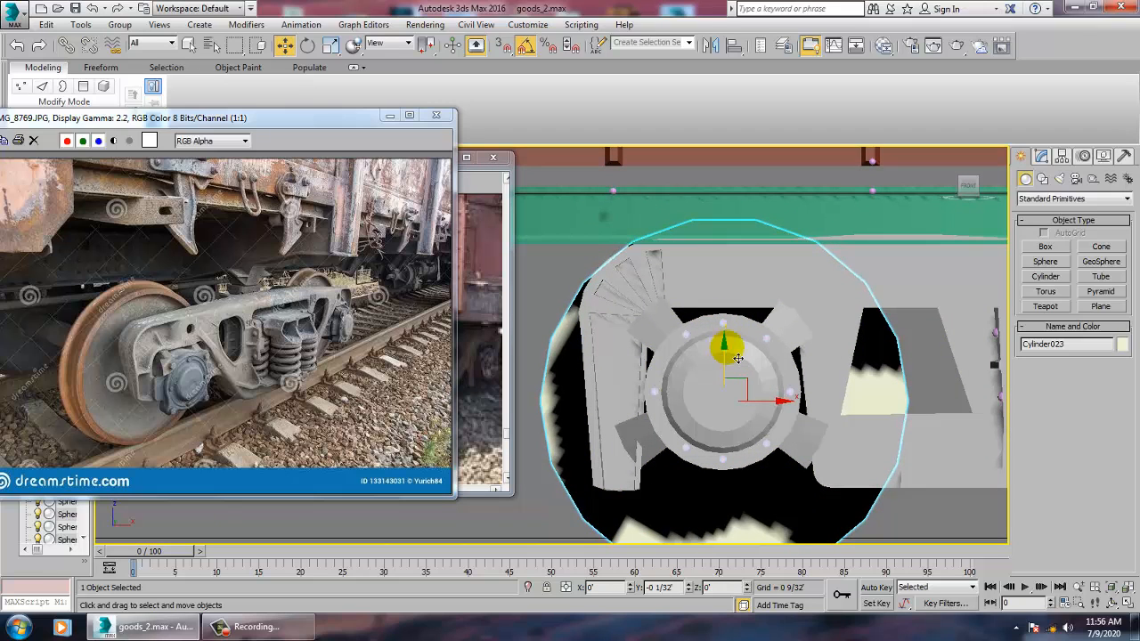
middle_click_drag(738, 359, 975, 259, "alt")
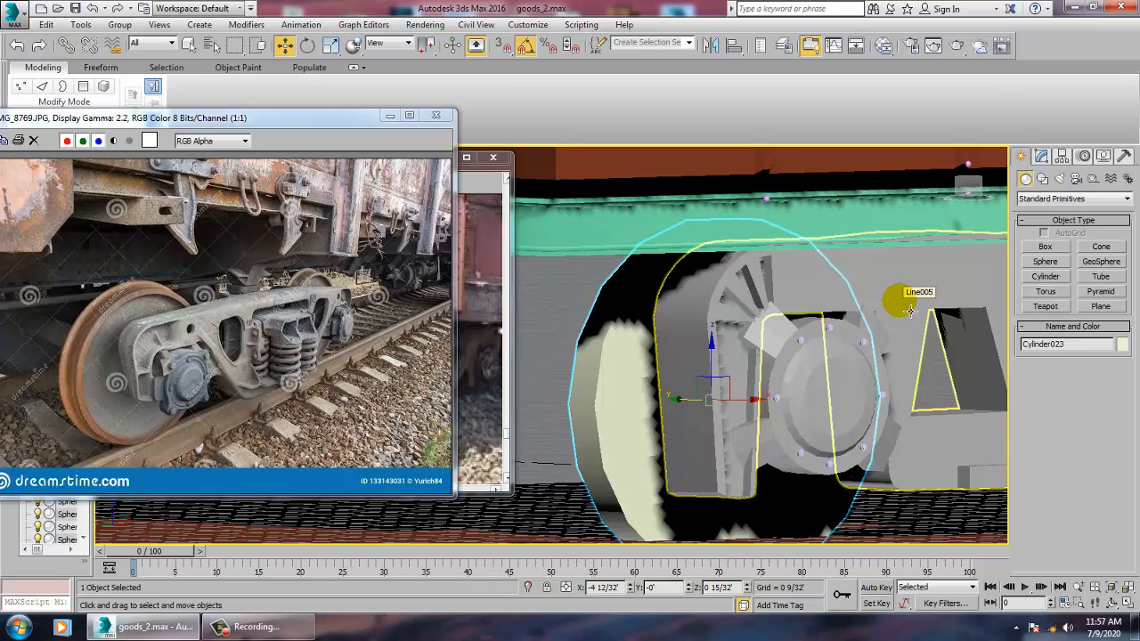
- Set the wheel cylinder's height segments to 1 and its sides to 24
scroll(909, 310, "up", 4)
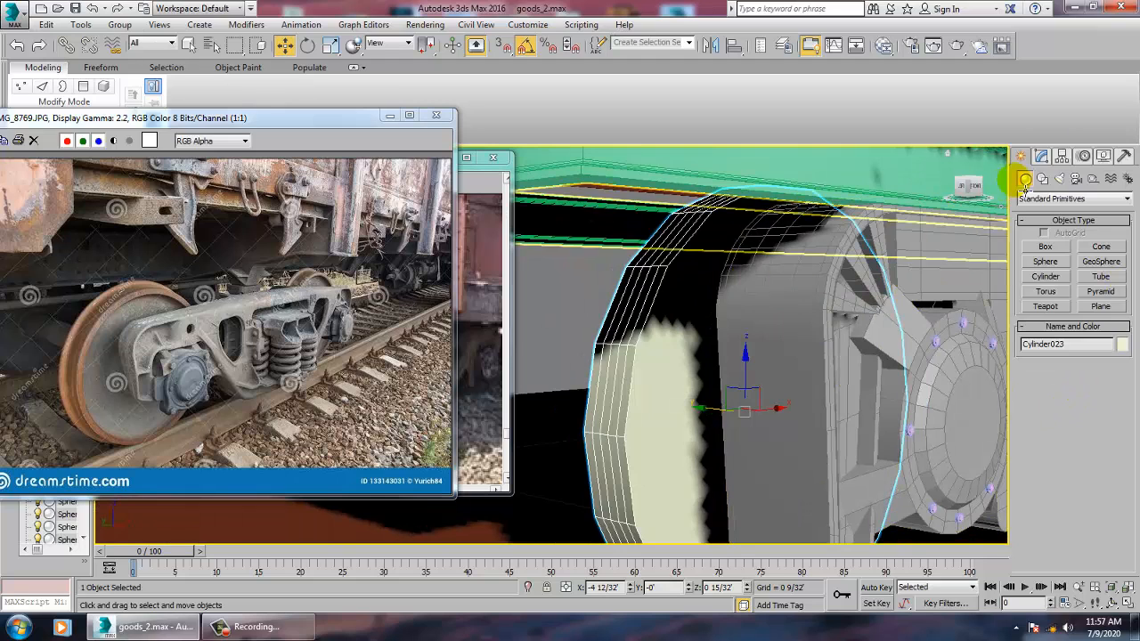
left_click(1042, 156)
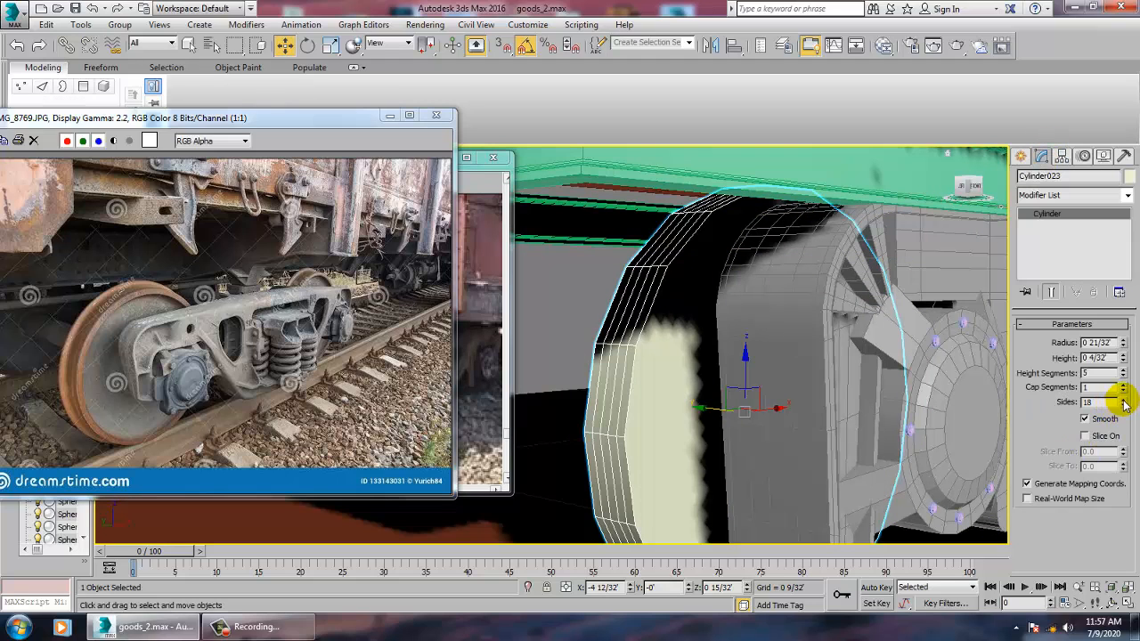
left_click_drag(1127, 399, 1134, 389)
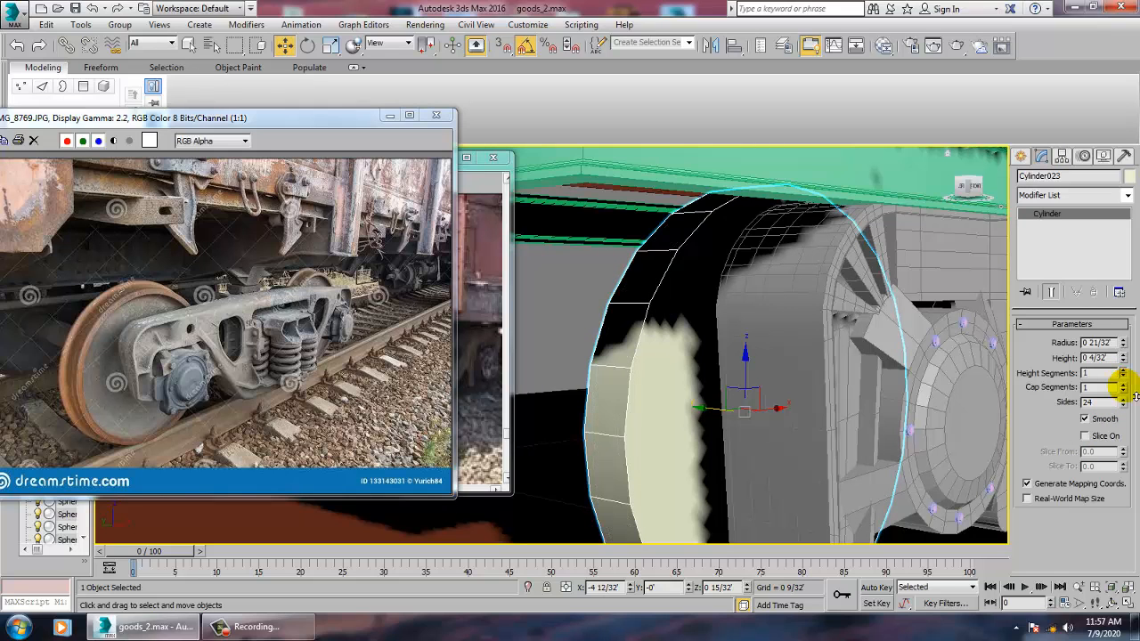
- Move the wheel cylinder away from the side frame along the Y axis to 0 1/32'
middle_click_drag(962, 412, 764, 425, "alt")
key("r")
key("w")
left_click_drag(763, 425, 696, 416)
middle_click_drag(697, 415, 736, 333, "alt")
right_click(695, 308)
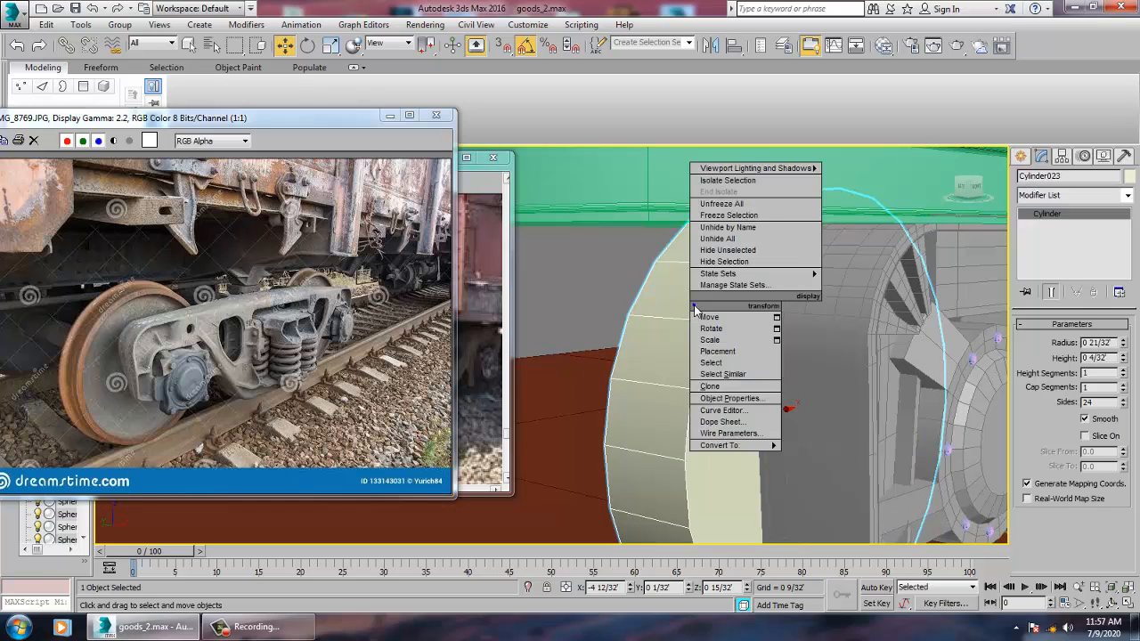
- Increase the wheel cylinder's sides to 30 for a rounder rim
left_click(1124, 398)
left_click(1123, 399)
left_click(1123, 399)
left_click(1123, 399)
left_click(1122, 399)
left_click(1123, 399)
left_click(1123, 400)
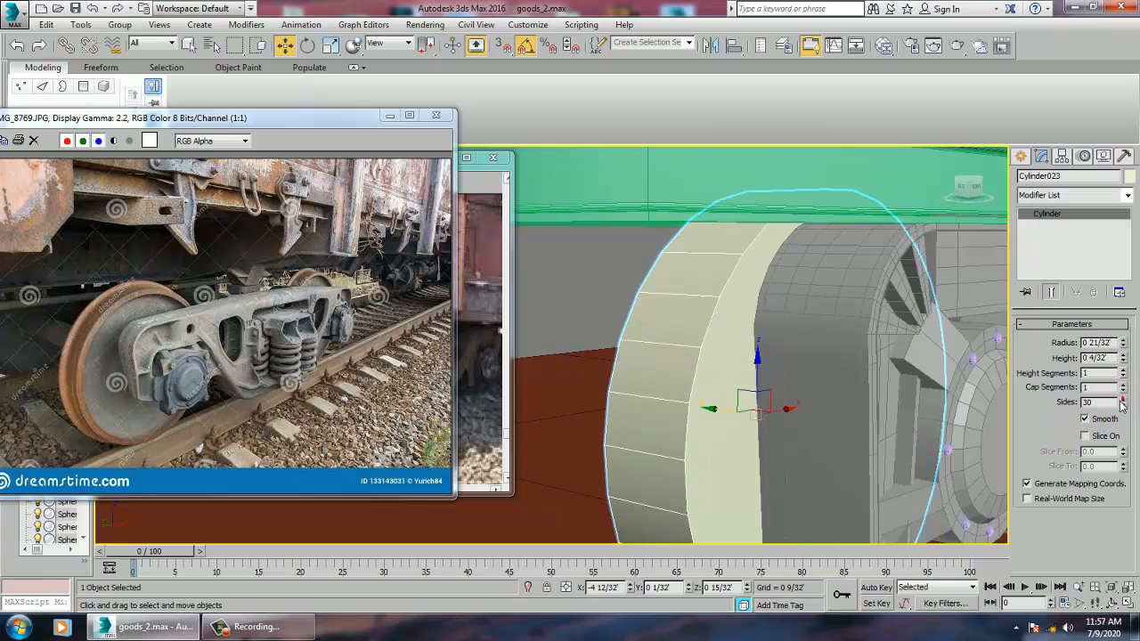
- Convert the wheel cylinder to an Editable Poly and add a Swift Loop around its rim close to the side away from the side frame
right_click(703, 356)
mouse_move(775, 497)
left_click(842, 509)
middle_click_drag(766, 418, 790, 433, "alt")
left_click(496, 90)
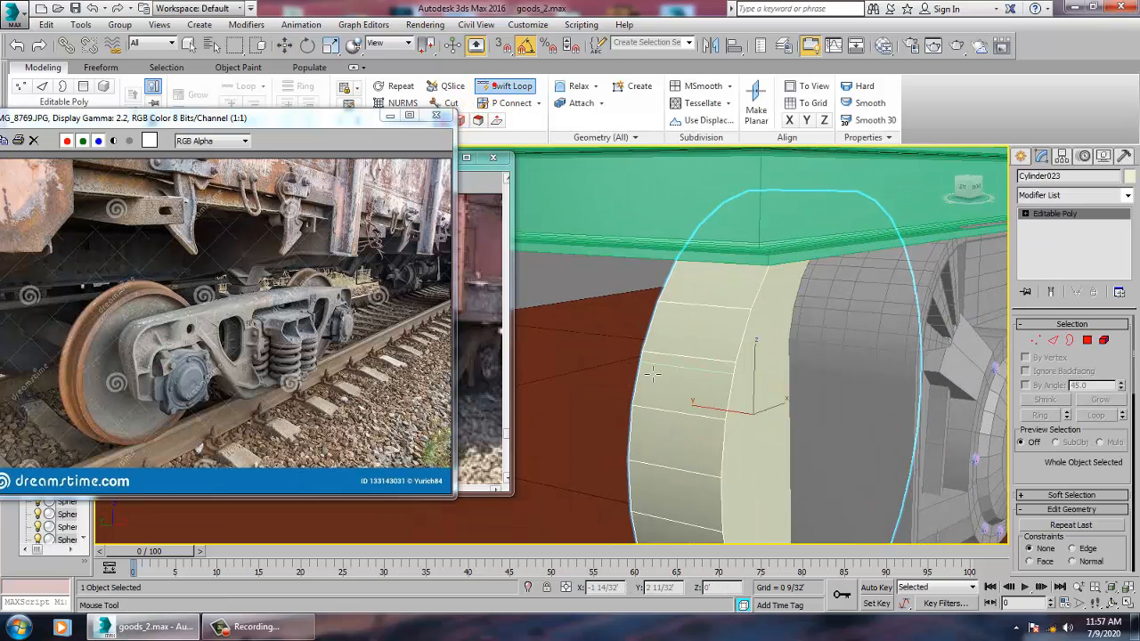
middle_click_drag(690, 367, 727, 360, "alt")
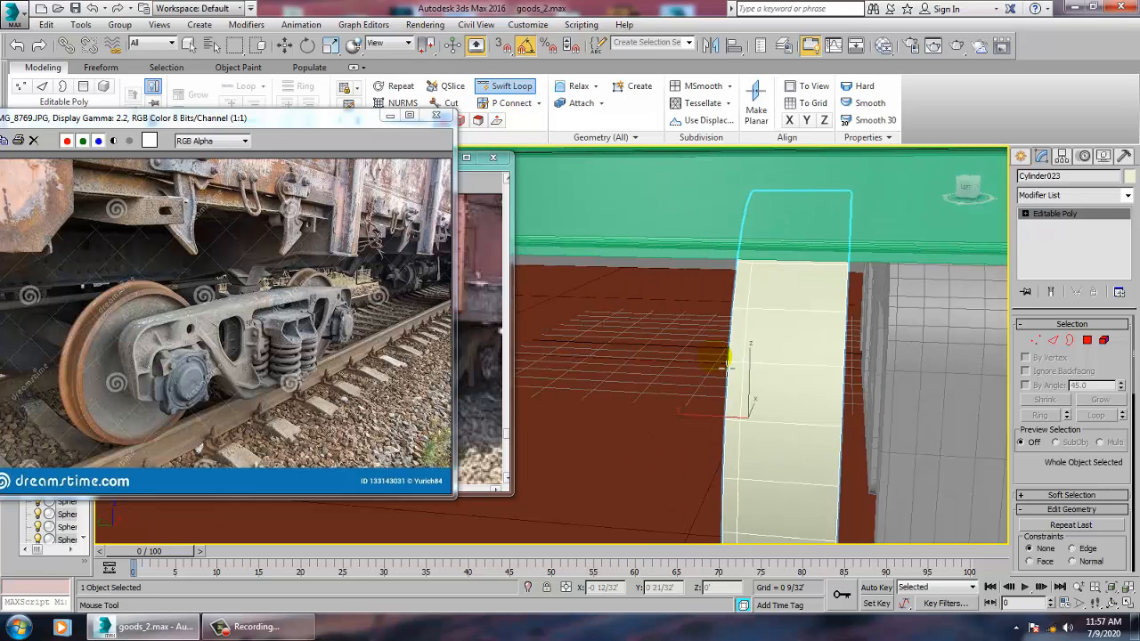
left_click(732, 361)
key("w")
- Bevel the narrow ring of rim polygons on the side away from the side frame outward by Local Normal to form the wheel flange
left_click(1057, 342)
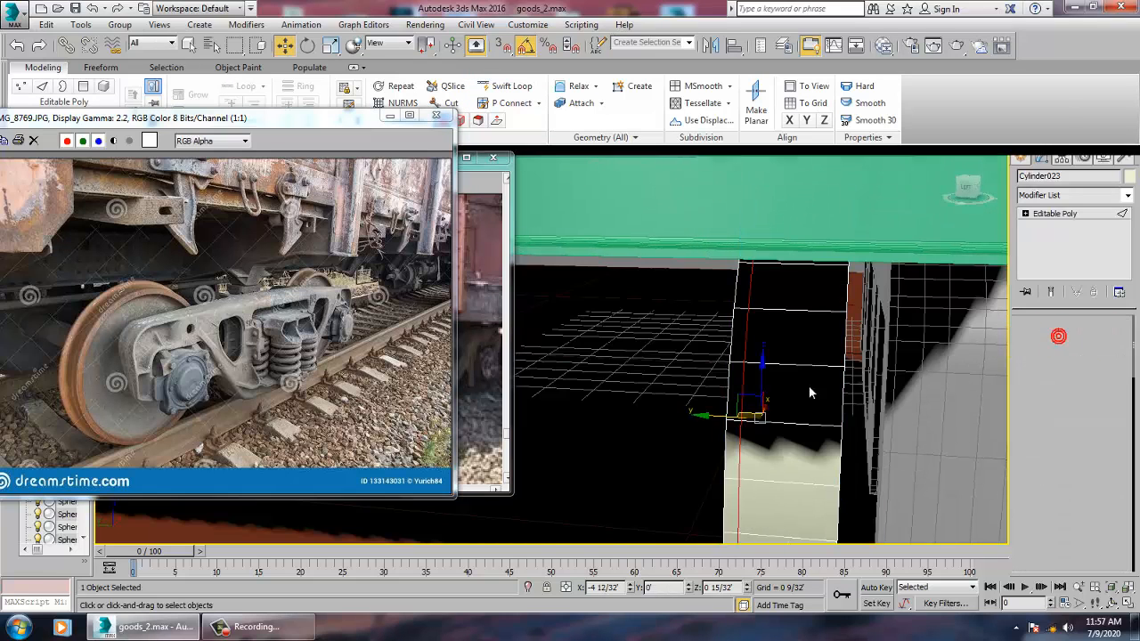
left_click(748, 372)
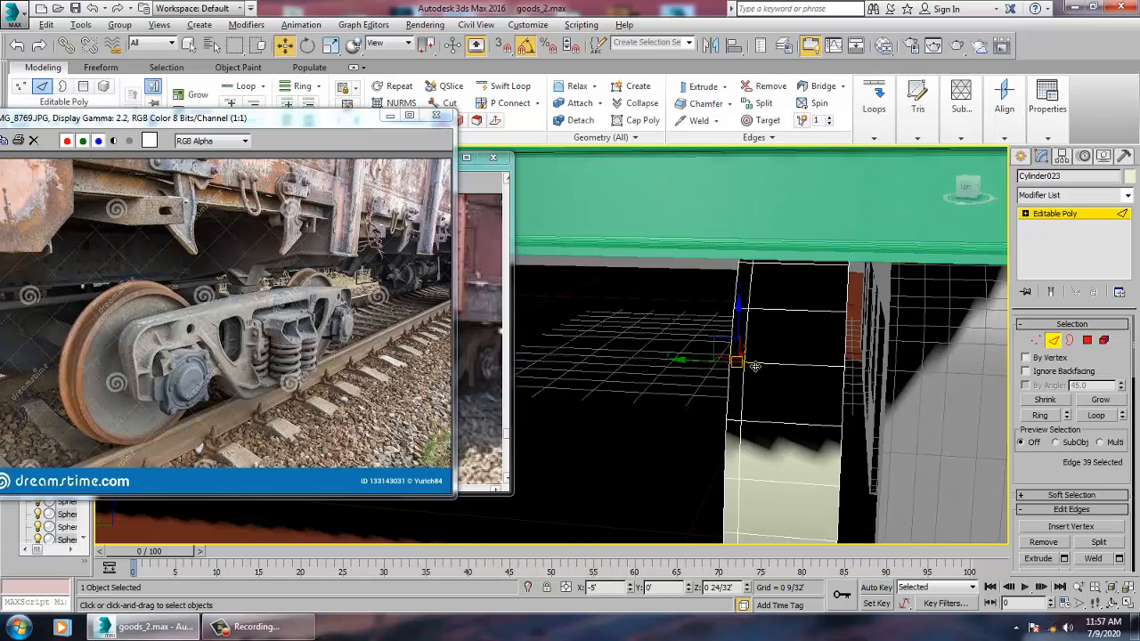
double_click(731, 436)
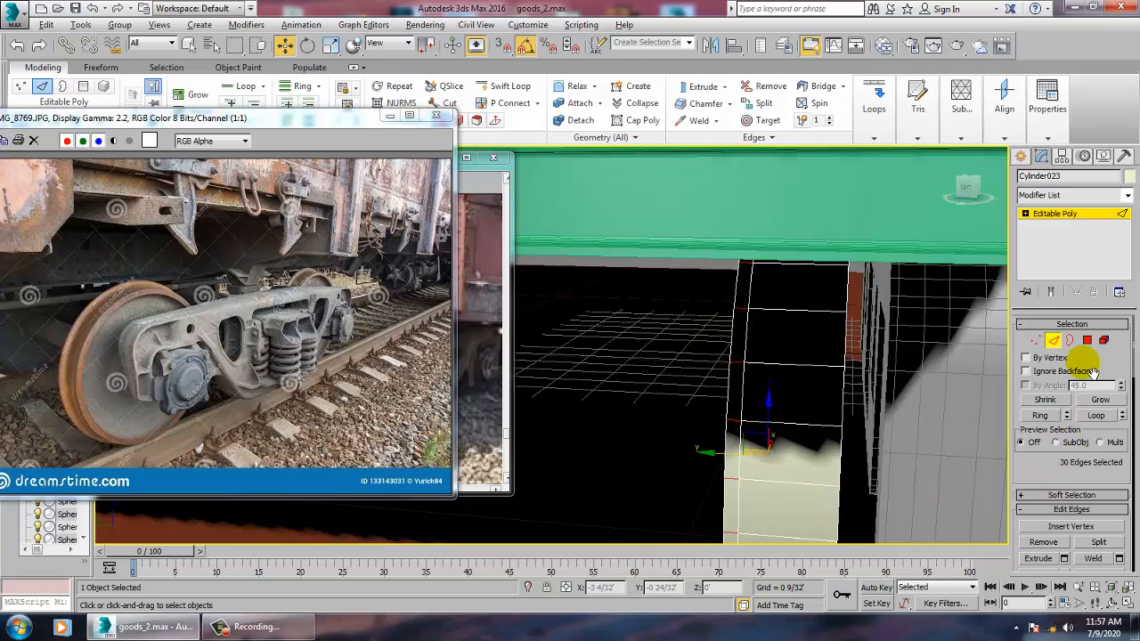
left_click(1087, 342)
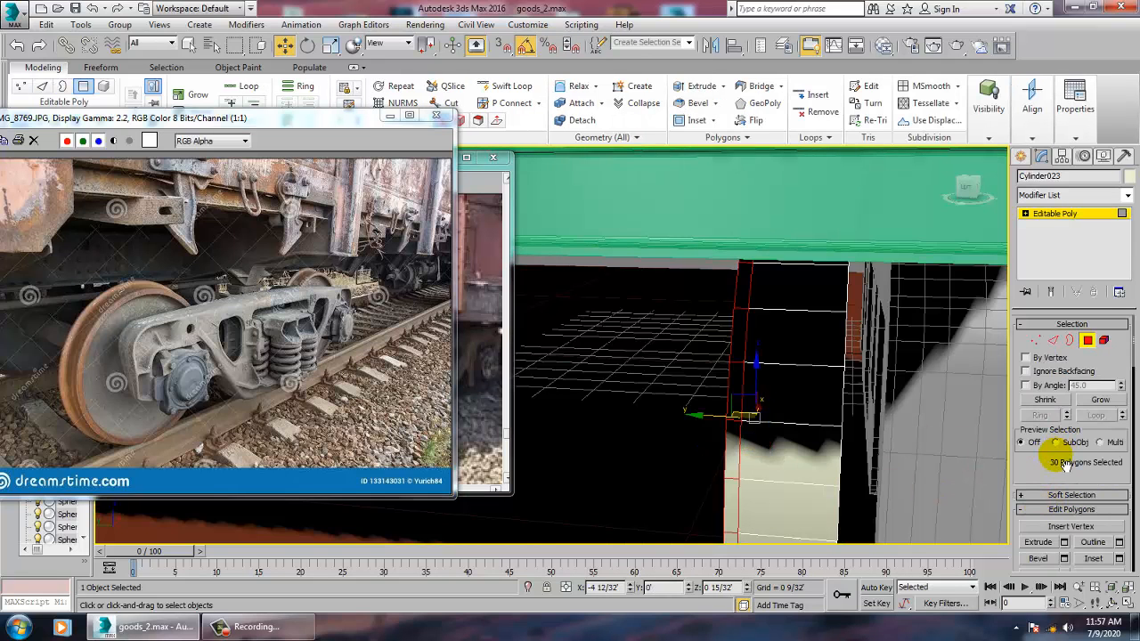
left_click_drag(1064, 466, 1065, 433)
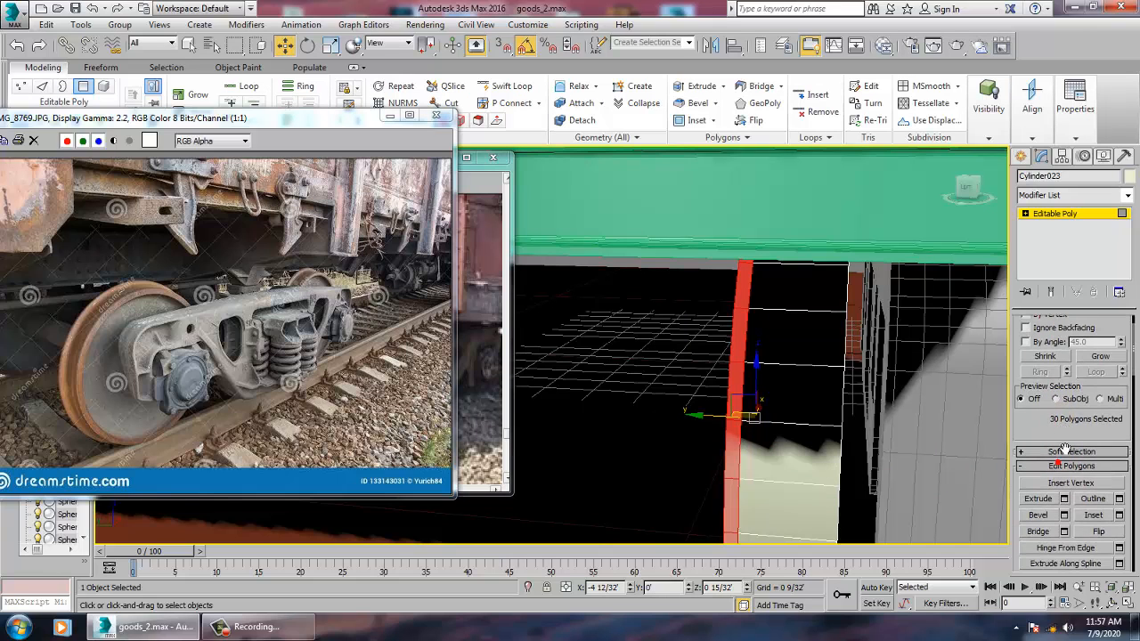
left_click(1064, 515)
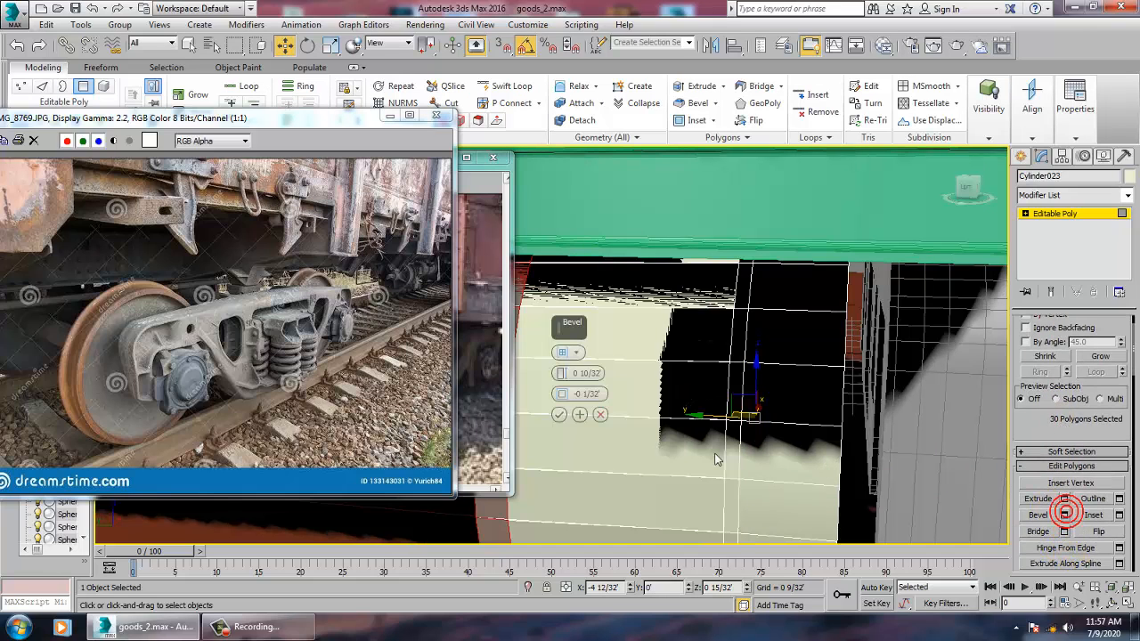
left_click(570, 353)
left_click(606, 383)
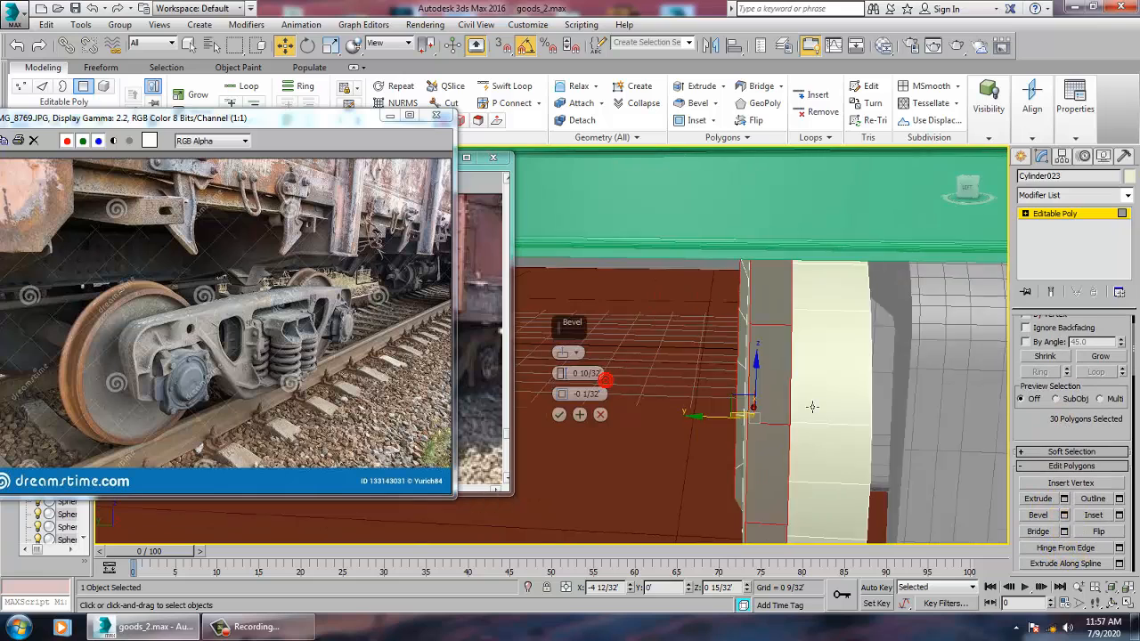
left_click_drag(561, 381, 816, 429)
middle_click_drag(816, 430, 583, 423, "alt")
left_click_drag(562, 374, 562, 377)
left_click(560, 414)
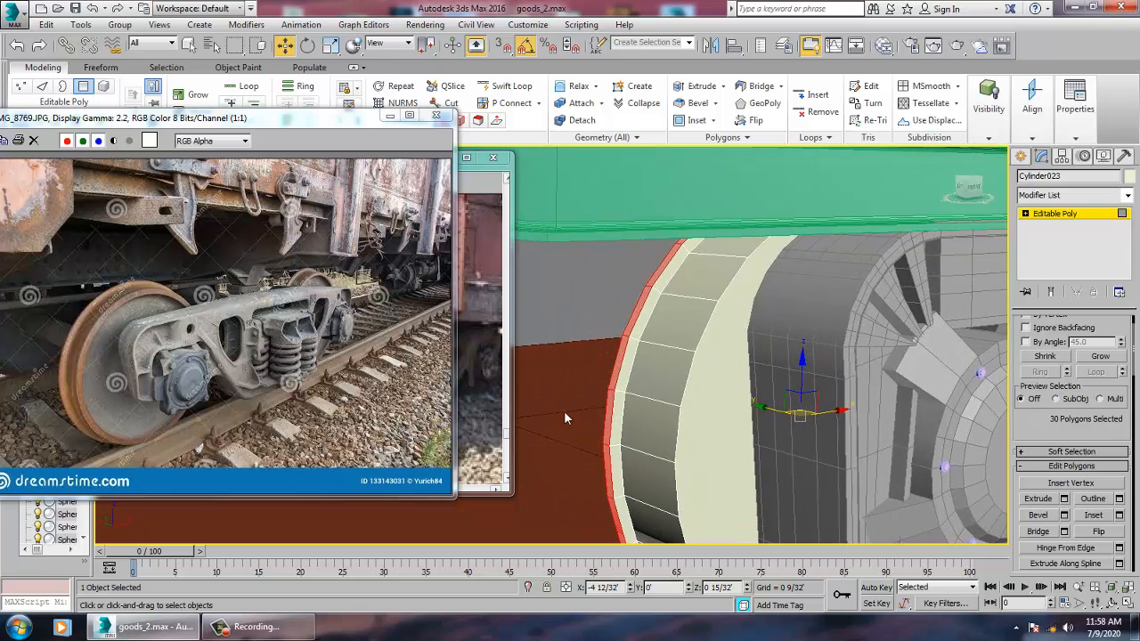
- Inset the wheel's round face on the side frame's side by 0 1/32'
scroll(718, 414, "up", 4)
left_click(720, 408)
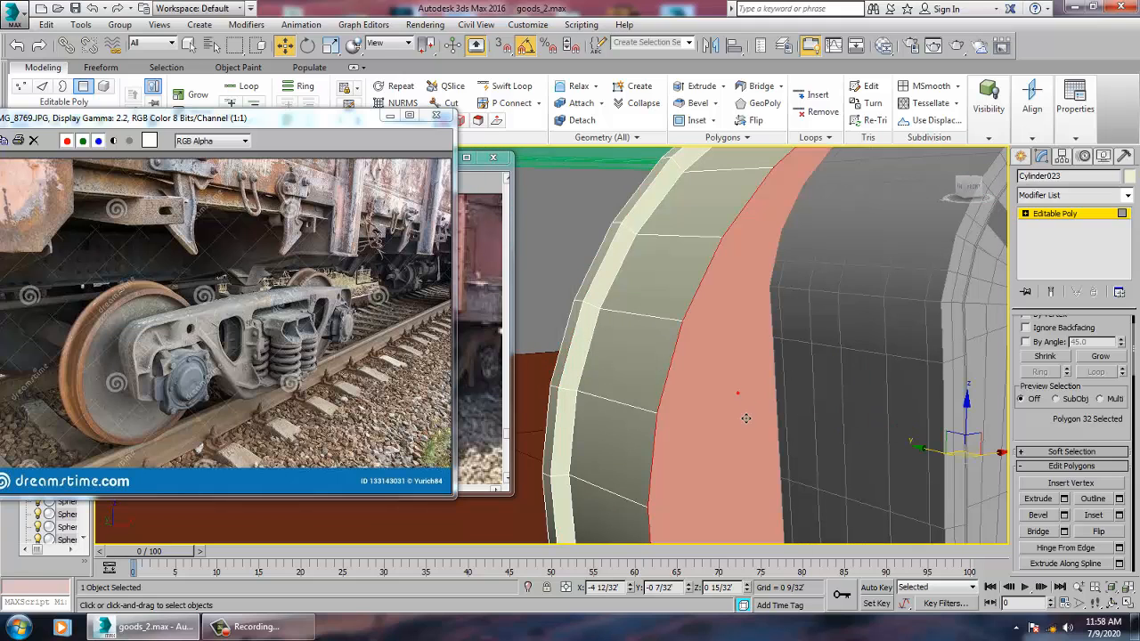
left_click(1118, 515)
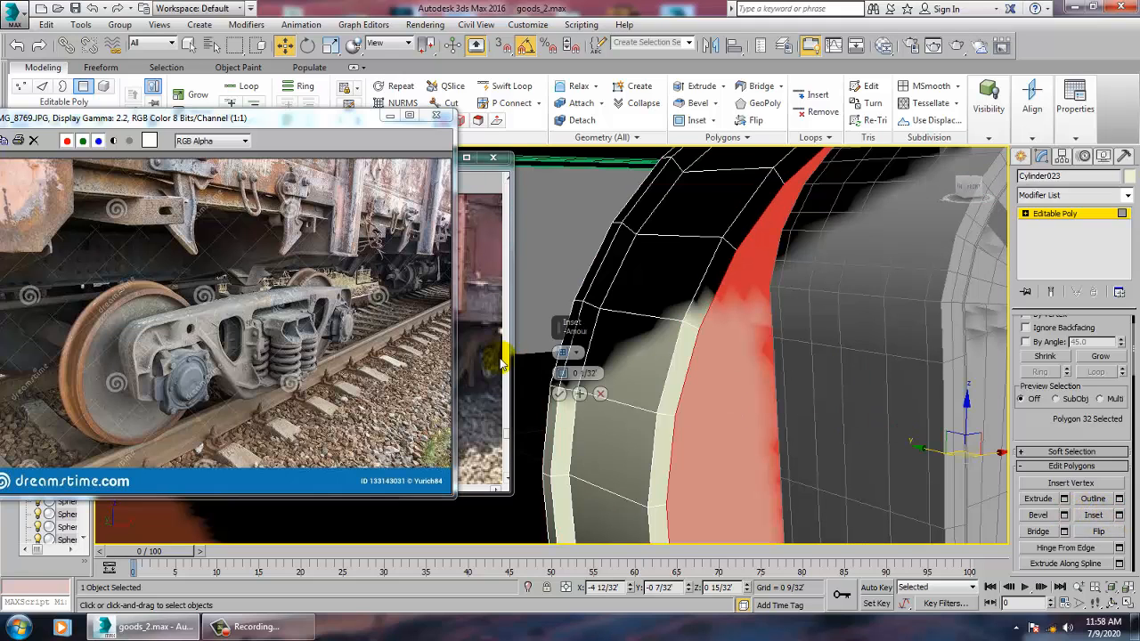
left_click(560, 395)
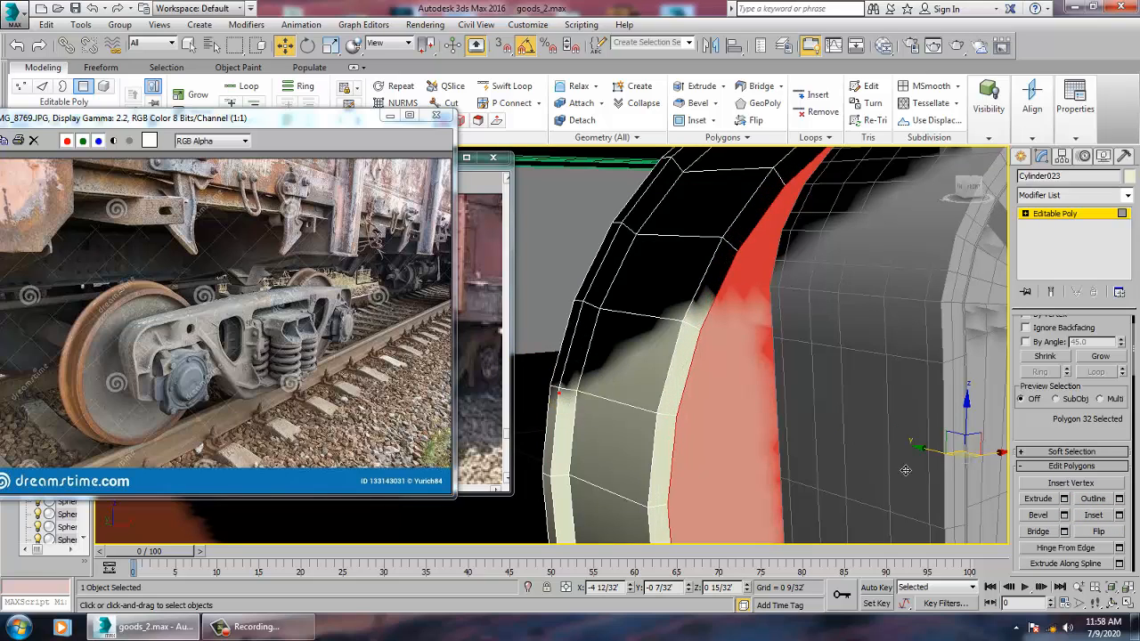
- Bevel the inset wheel face with a 0' height and a slightly reduced outline, and isolate the wheel
left_click(1064, 516)
left_click_drag(571, 385, 570, 403)
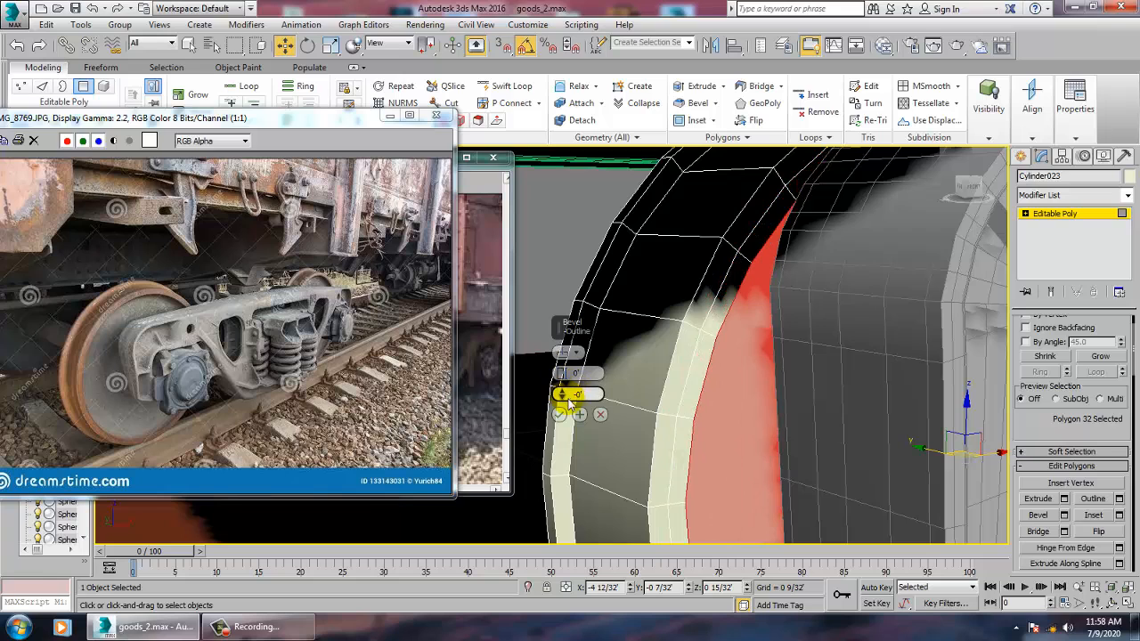
left_click(560, 415)
key("alt+q")
middle_click_drag(641, 392, 666, 392, "alt")
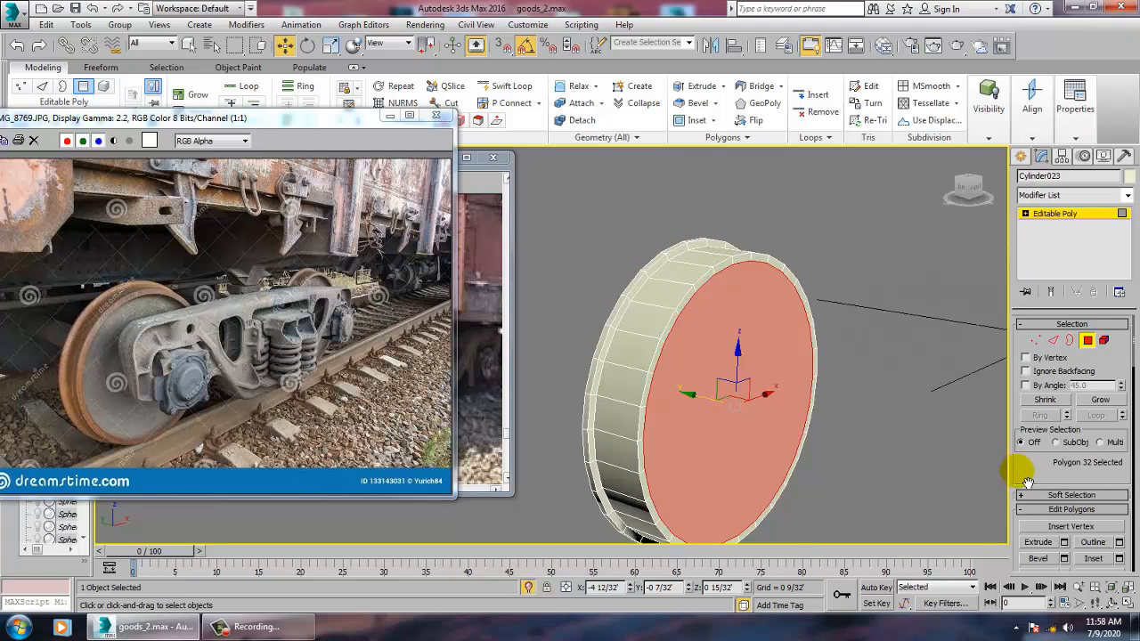
left_click(1064, 559)
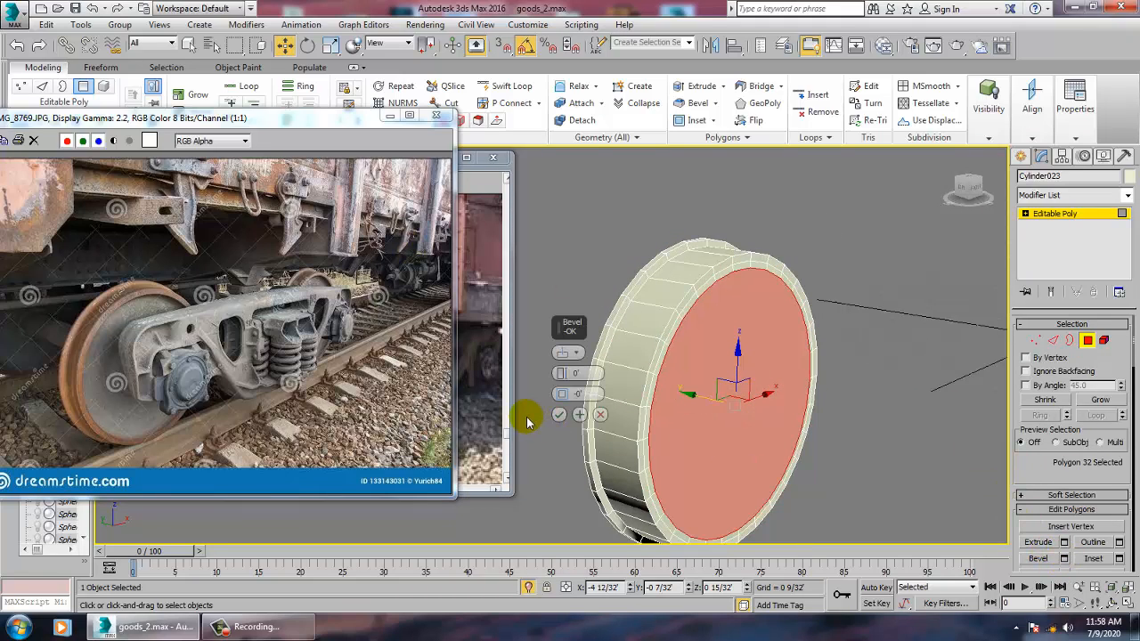
left_click(600, 416)
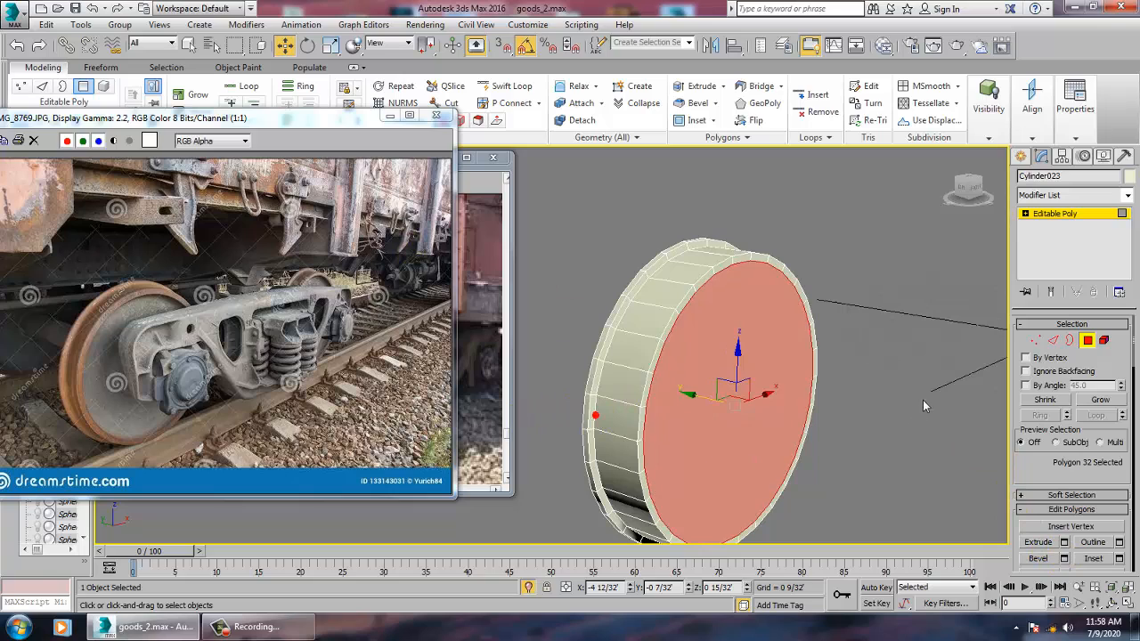
left_click(1063, 559)
right_click(563, 378)
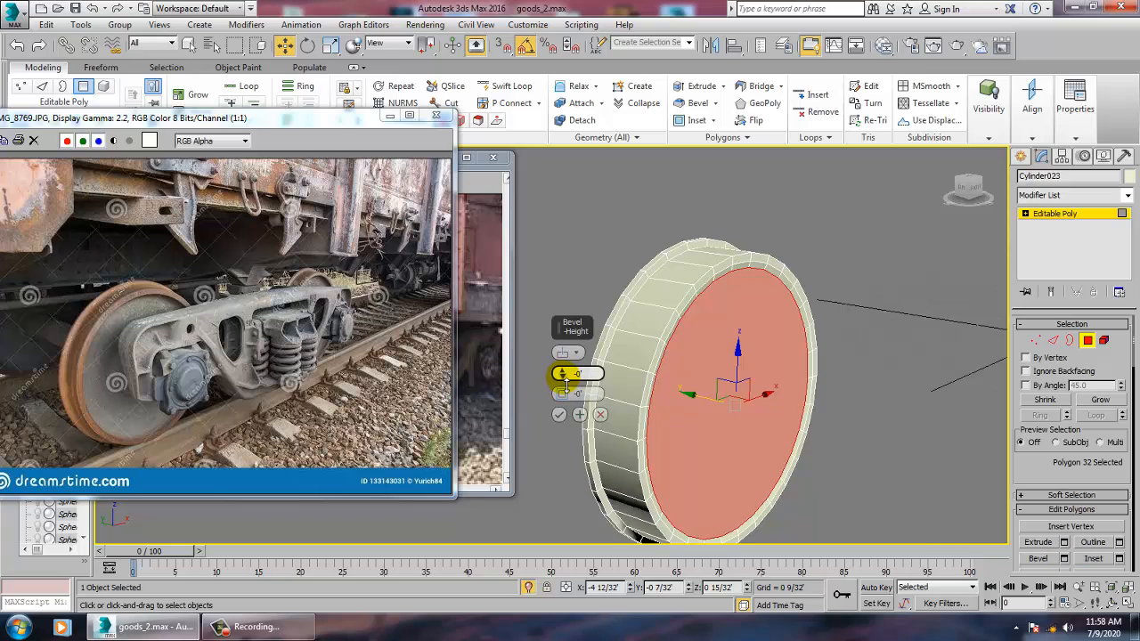
left_click(601, 416)
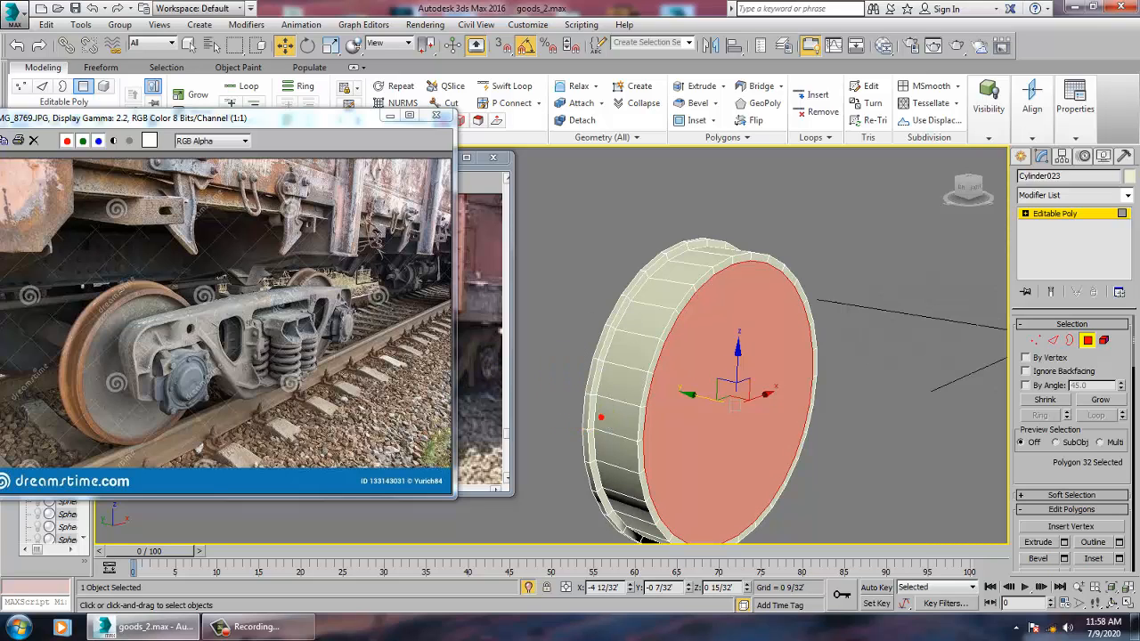
- Extrude the wheel's outer face slightly inward, move it a little deeper into the rim, and leave polygon editing
left_click(1065, 543)
left_click_drag(562, 374, 591, 428)
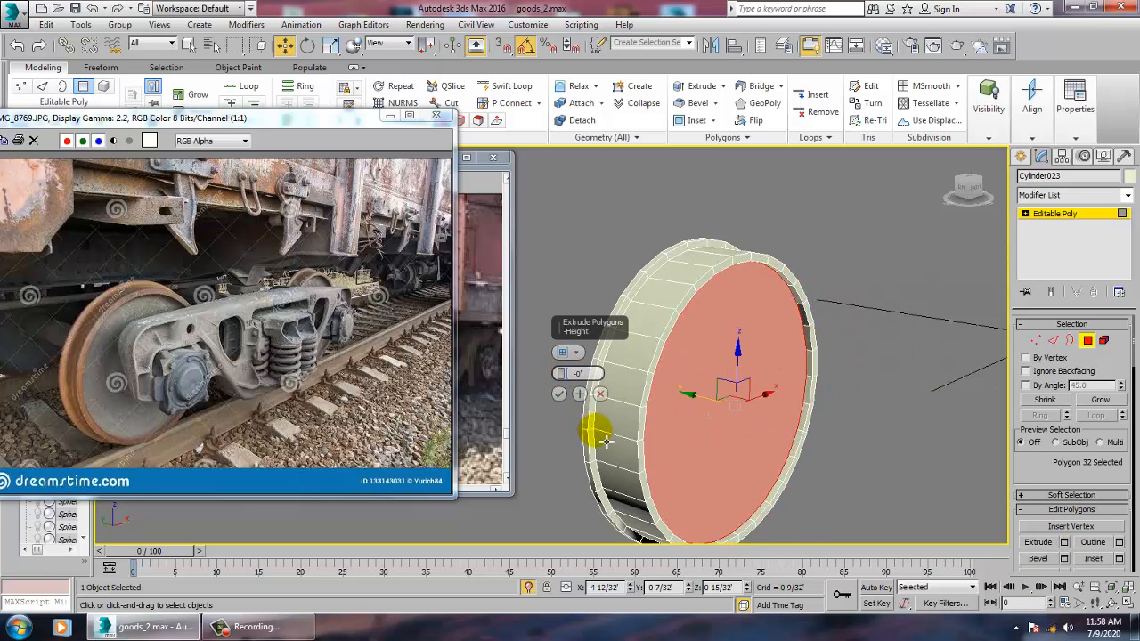
left_click(559, 394)
key("r")
left_click_drag(738, 415, 710, 408)
key("w")
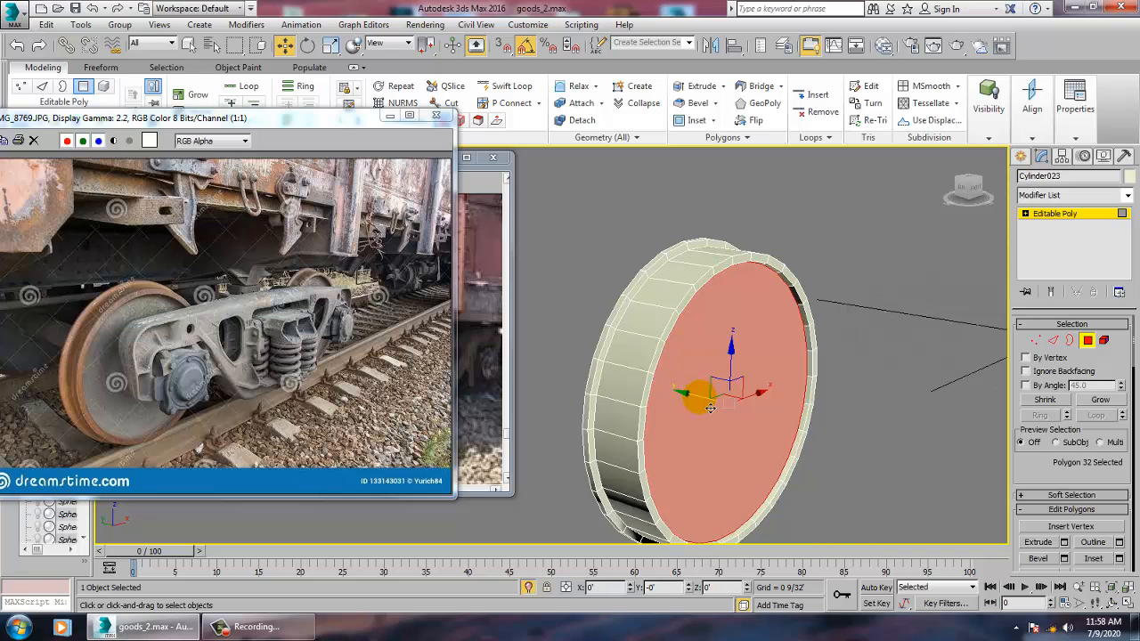
right_click(714, 409)
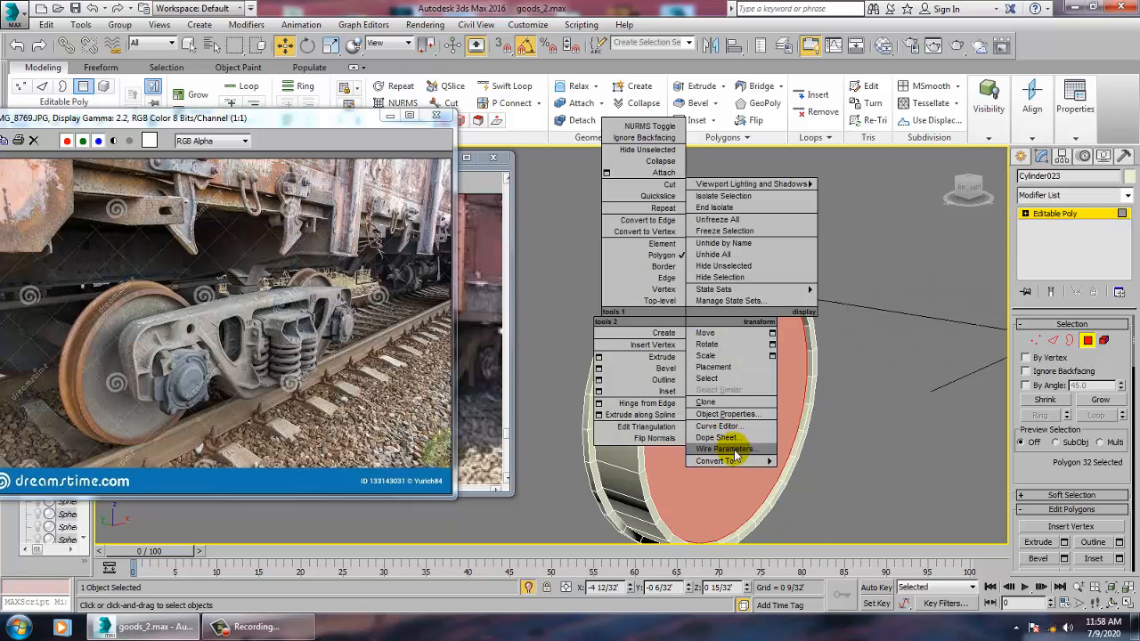
left_click(865, 481)
- Chamfer the outer edge loop of the rim on the recessed side by a very small amount with 3 segments
middle_click_drag(762, 402, 805, 388)
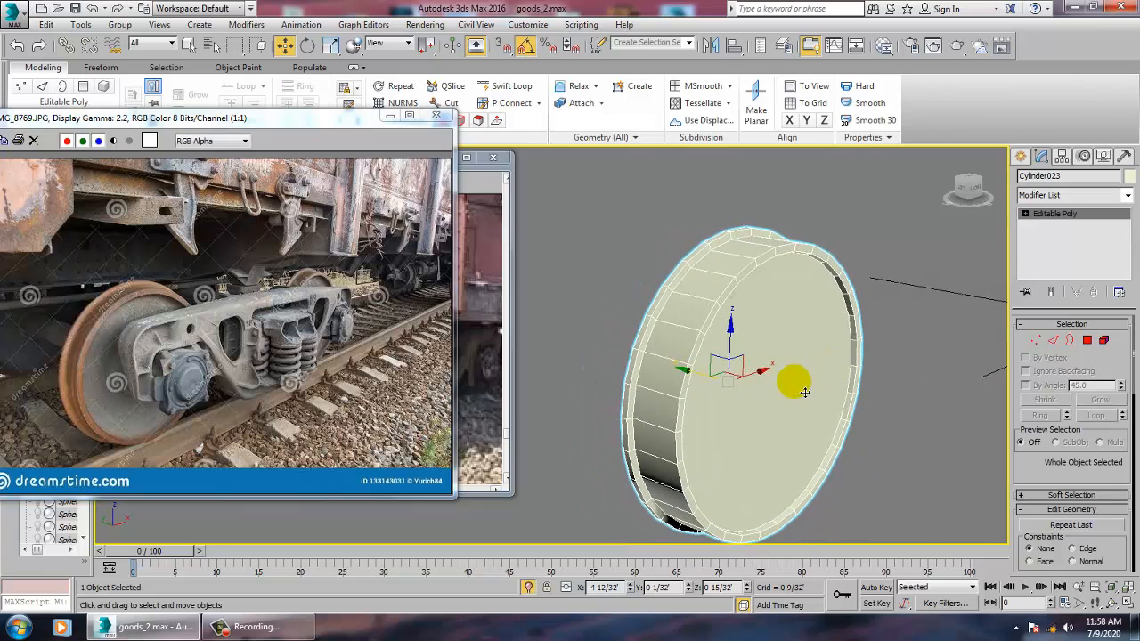
key("2")
scroll(677, 358, "up", 3)
double_click(709, 349)
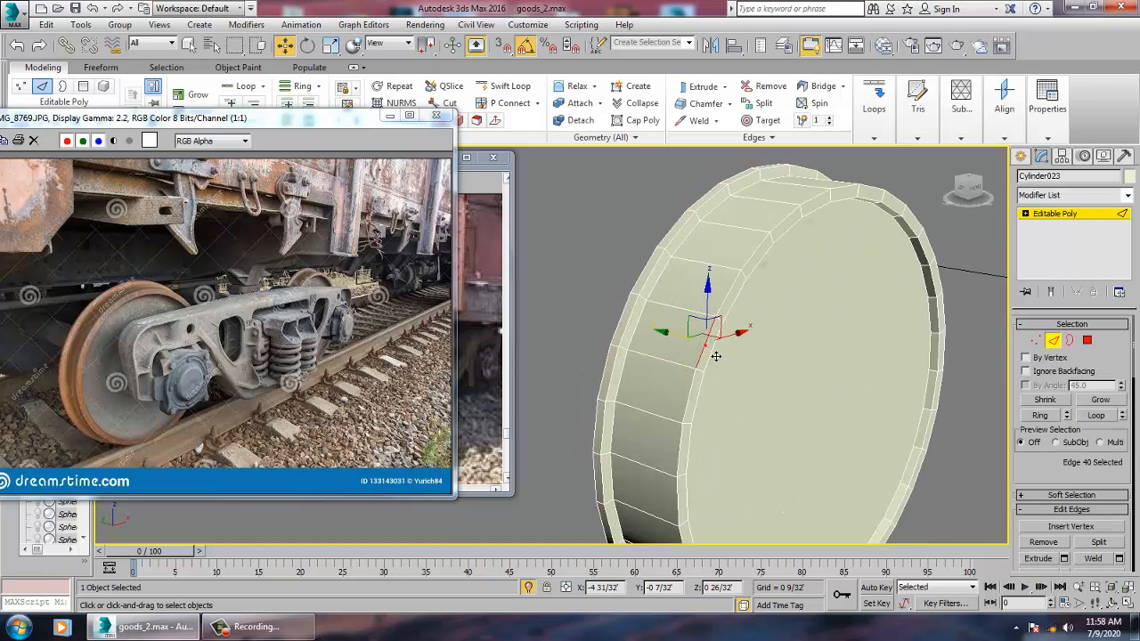
left_click_drag(1034, 468, 1036, 399)
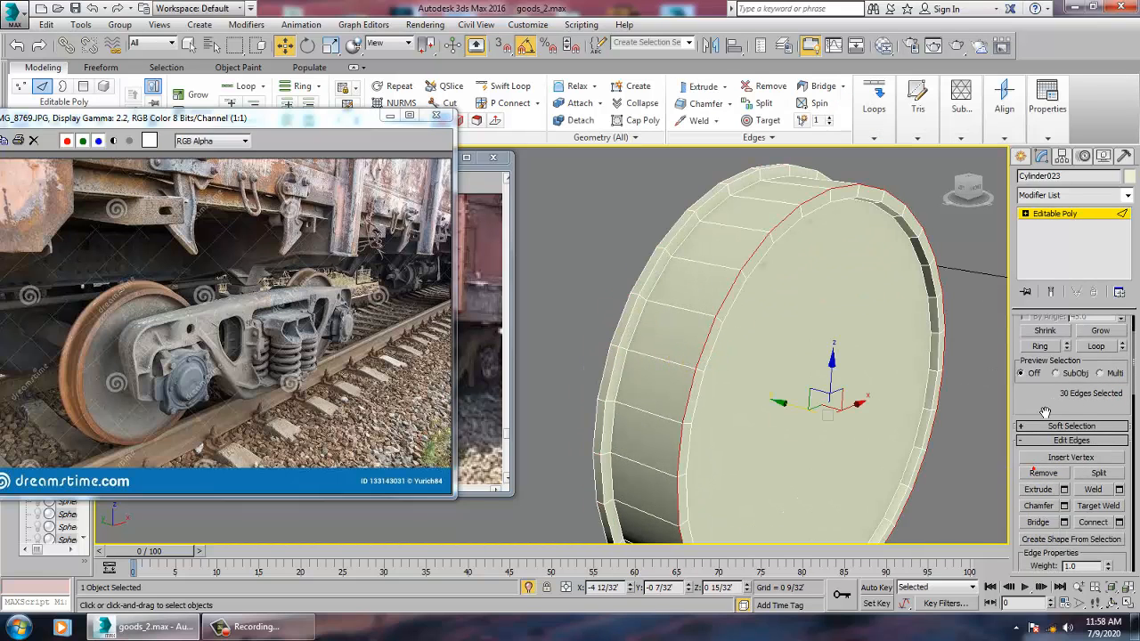
left_click(1065, 506)
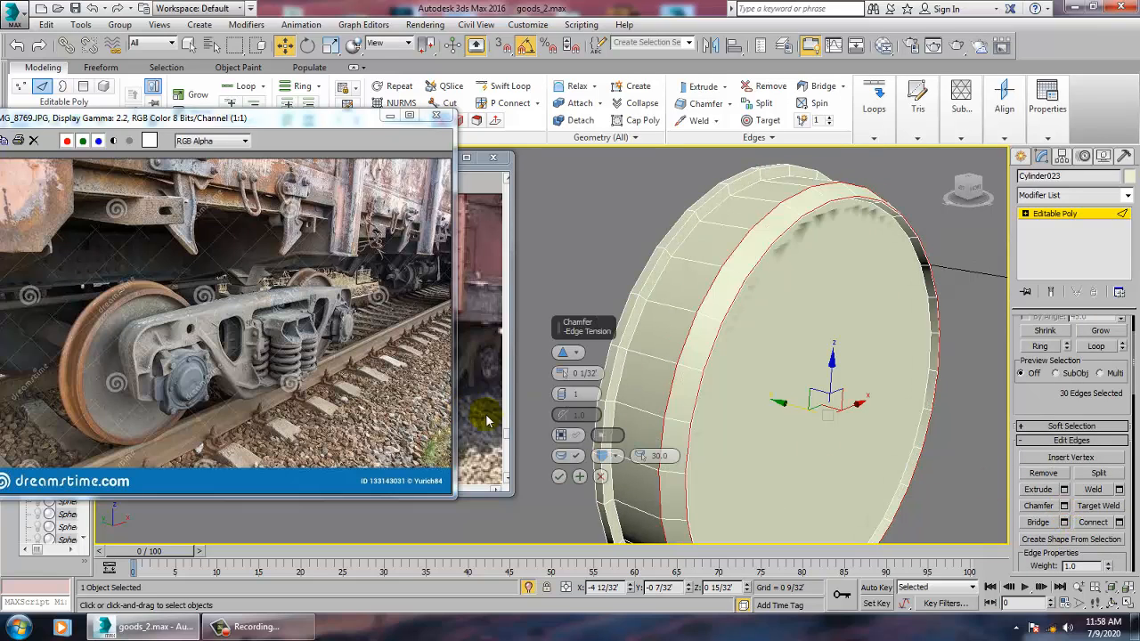
left_click_drag(563, 390, 571, 392)
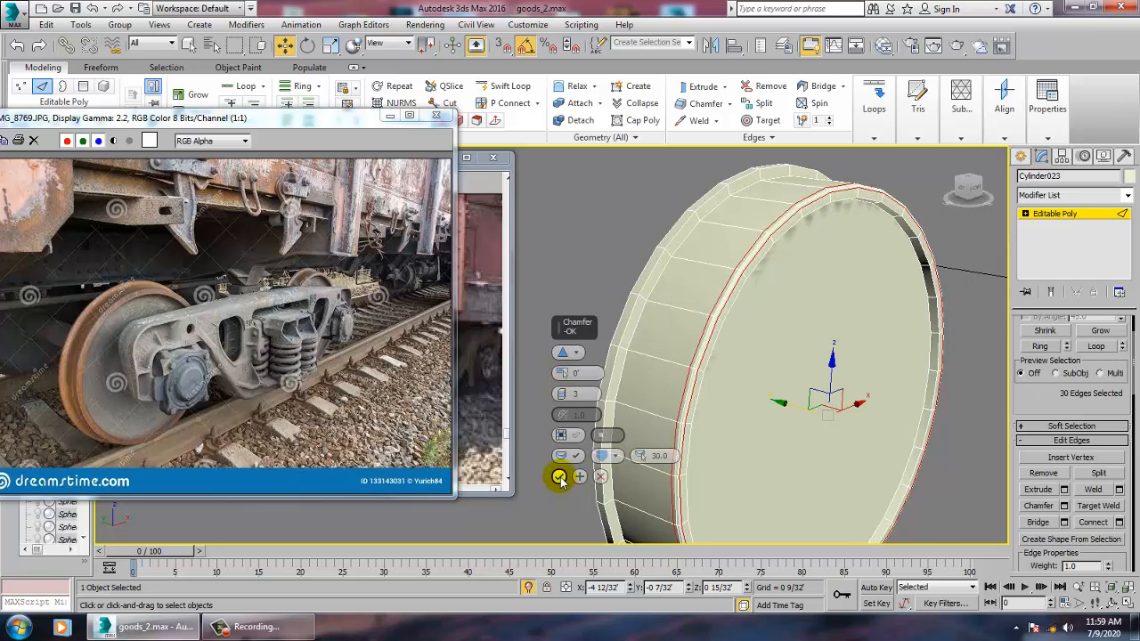
left_click(559, 477)
left_click(601, 262)
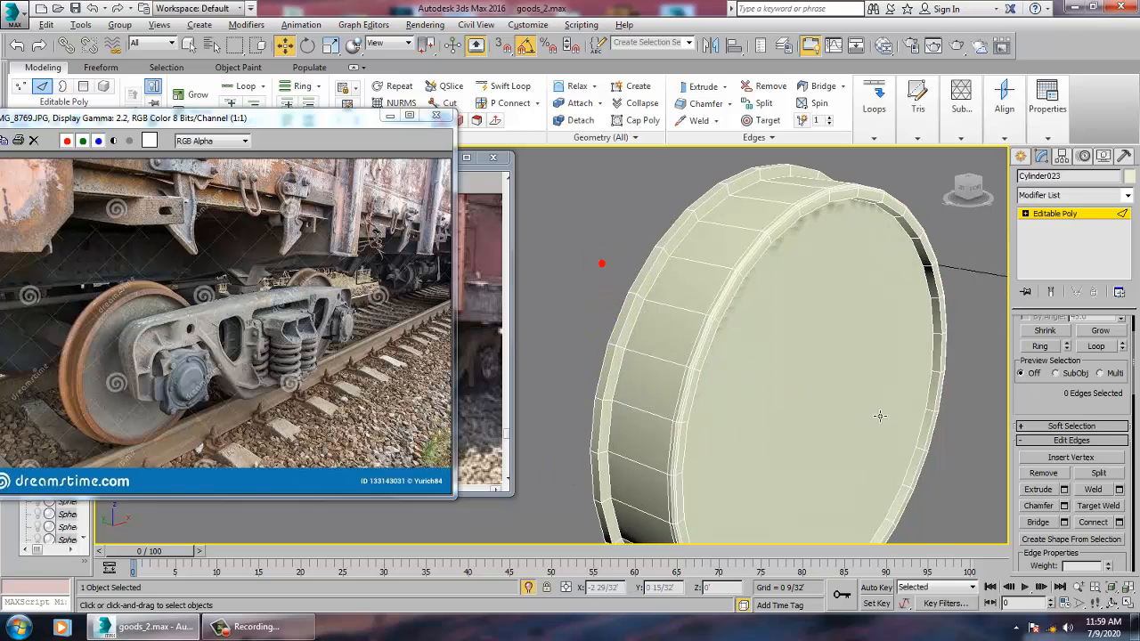
- Inset the wheel's back face by 0 14/32' down to a small central circle
scroll(845, 401, "down", 6)
middle_click_drag(838, 411, 525, 389, "alt")
middle_click_drag(252, 352, 822, 403, "alt")
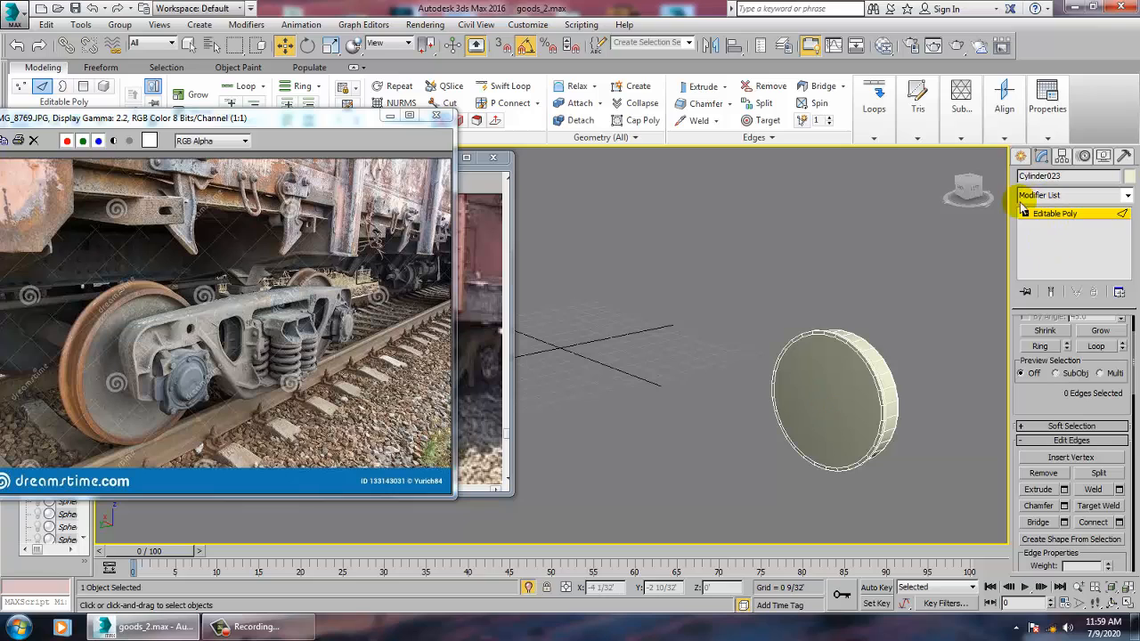
left_click(1026, 213)
left_click(1053, 259)
left_click(839, 399)
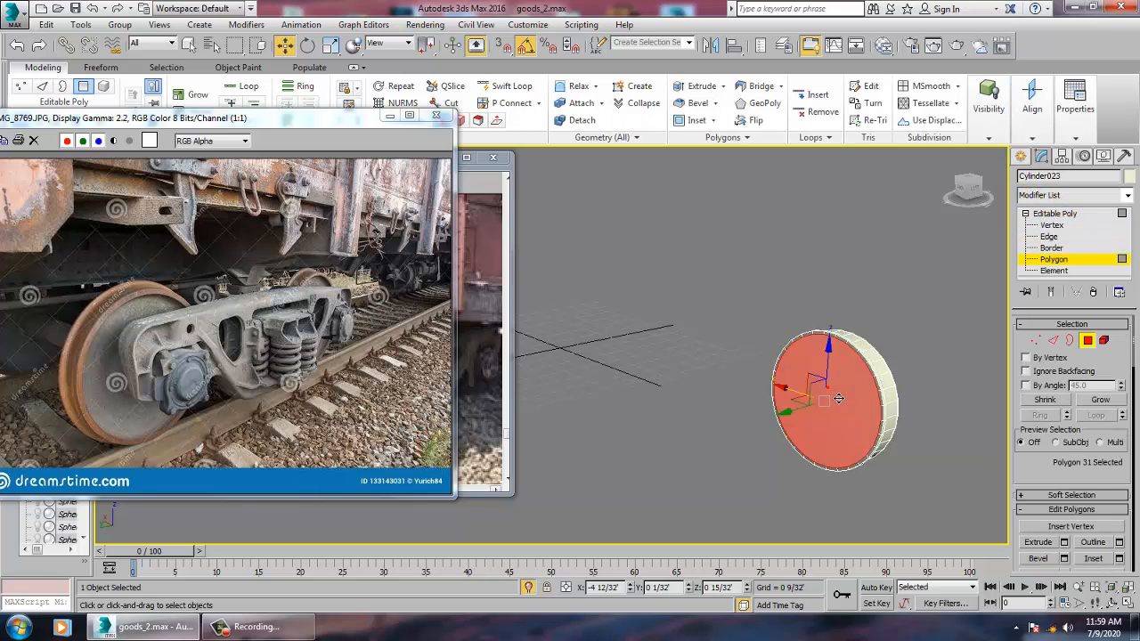
left_click(1120, 559)
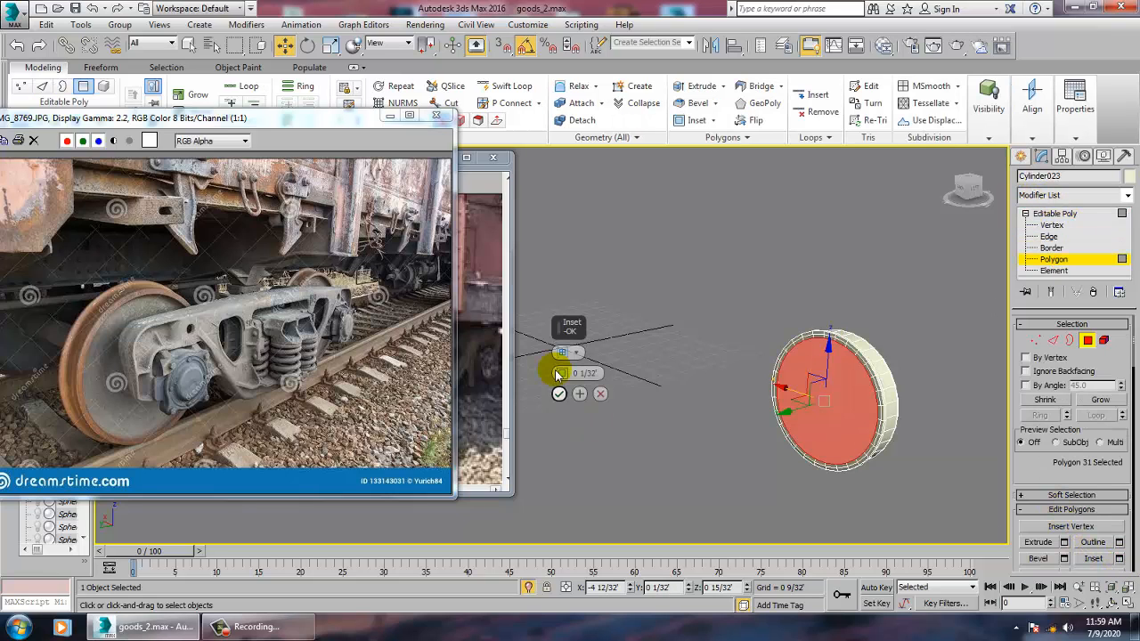
left_click_drag(561, 373, 562, 310)
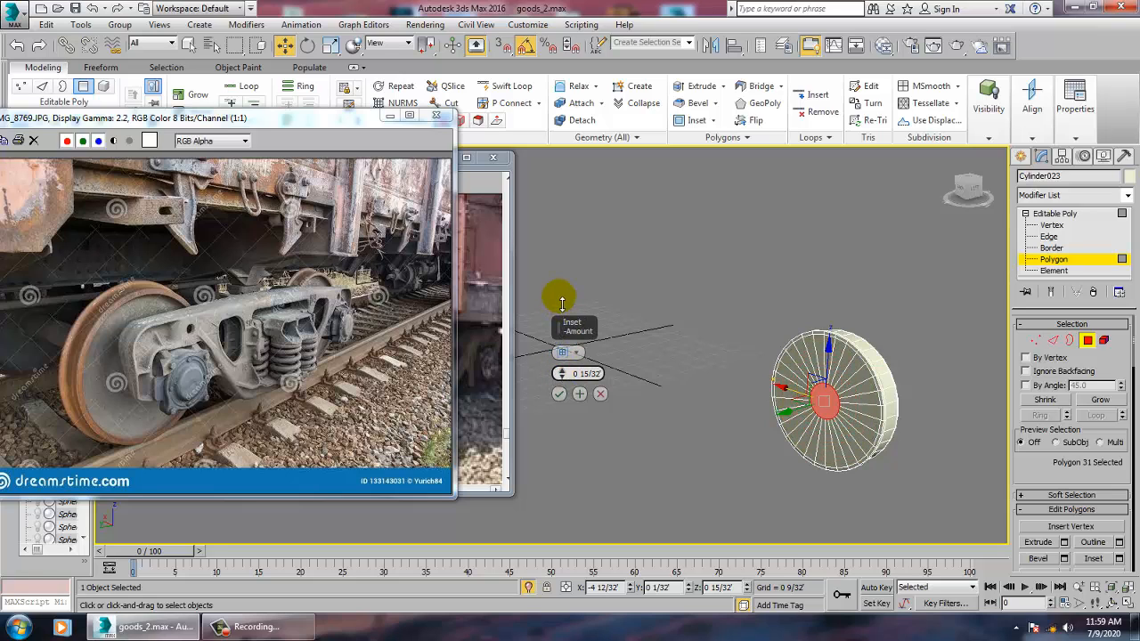
- End the wheel's isolation to bring back the wagon, and return from polygon editing to the whole object
right_click(662, 243)
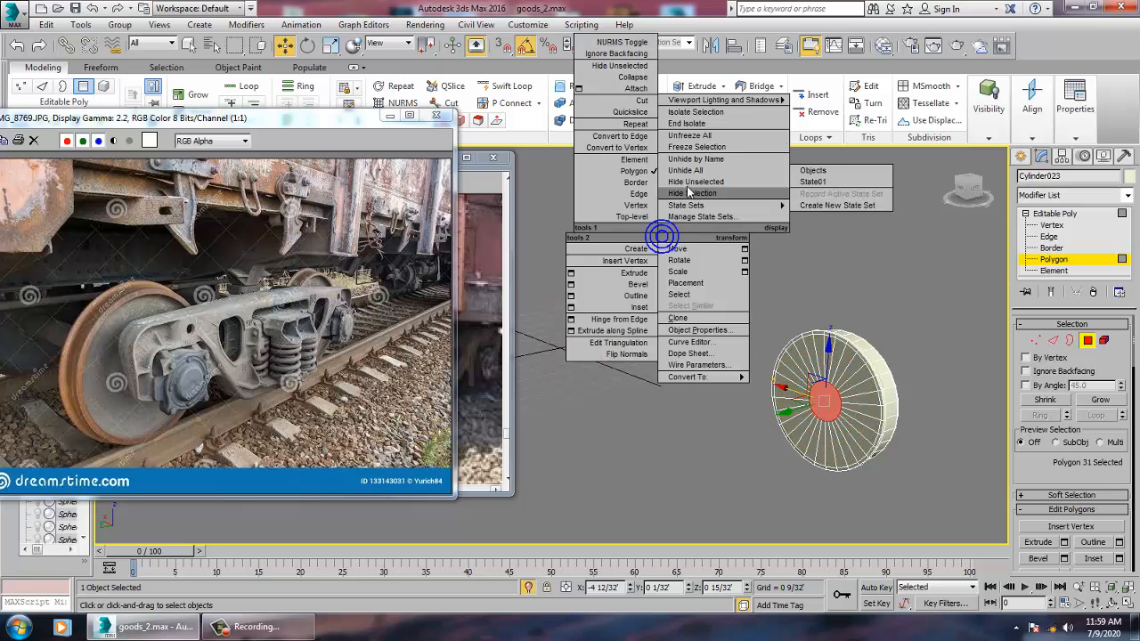
left_click(686, 113)
scroll(896, 346, "down", 10)
middle_click_drag(900, 358, 1046, 284, "alt")
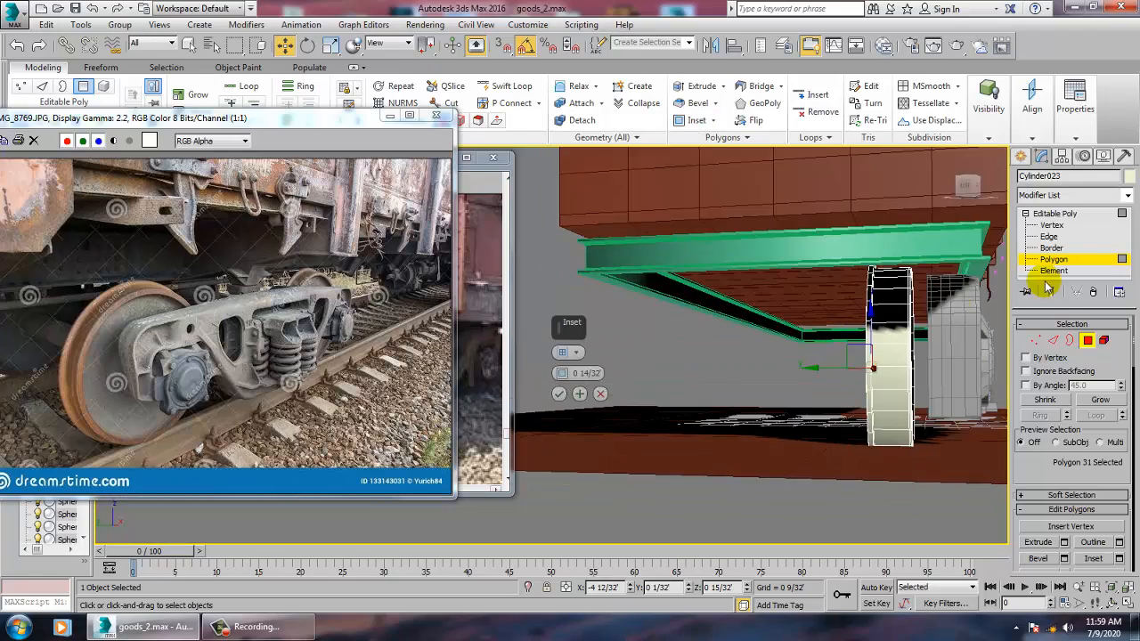
left_click(1075, 214)
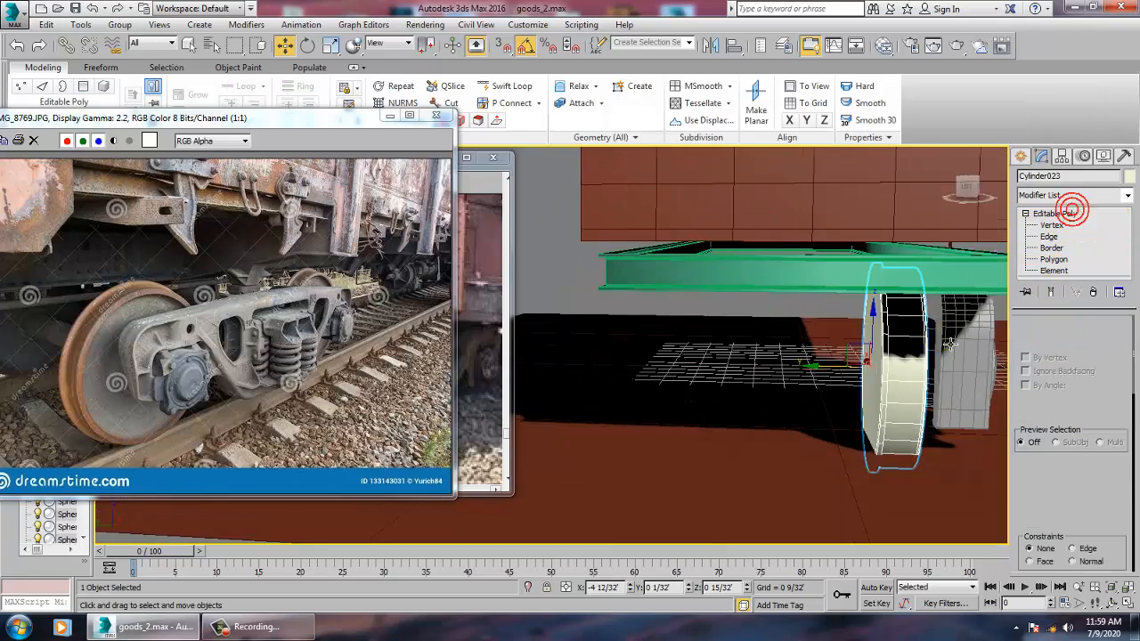
- Scale the wheel slightly narrower along its axle direction and nudge it into line with the side frame
key("r")
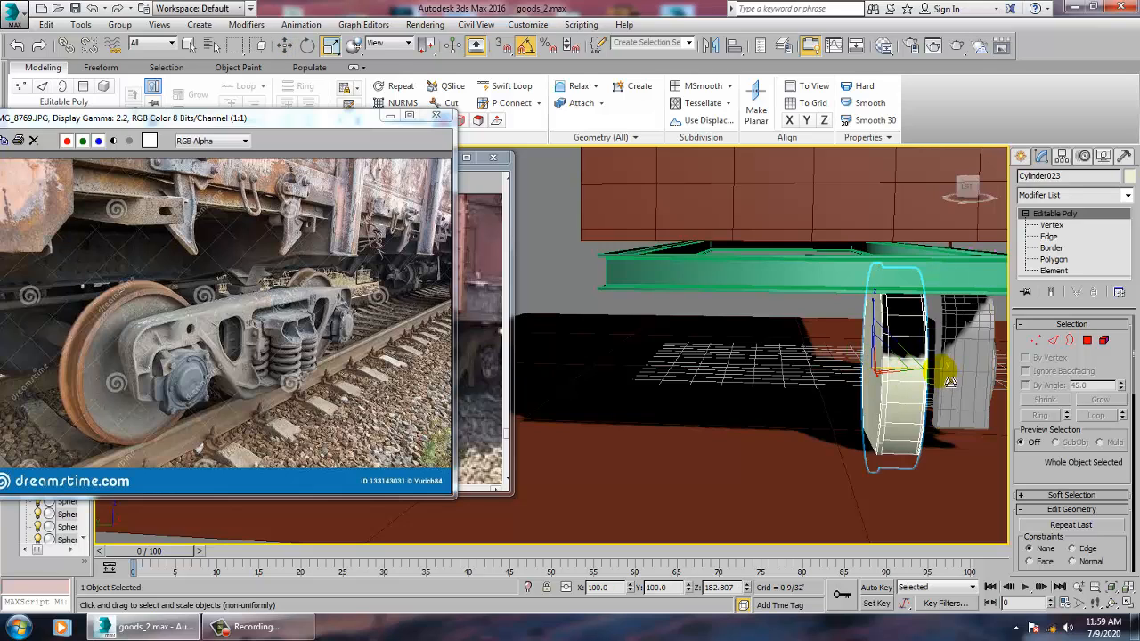
key("w")
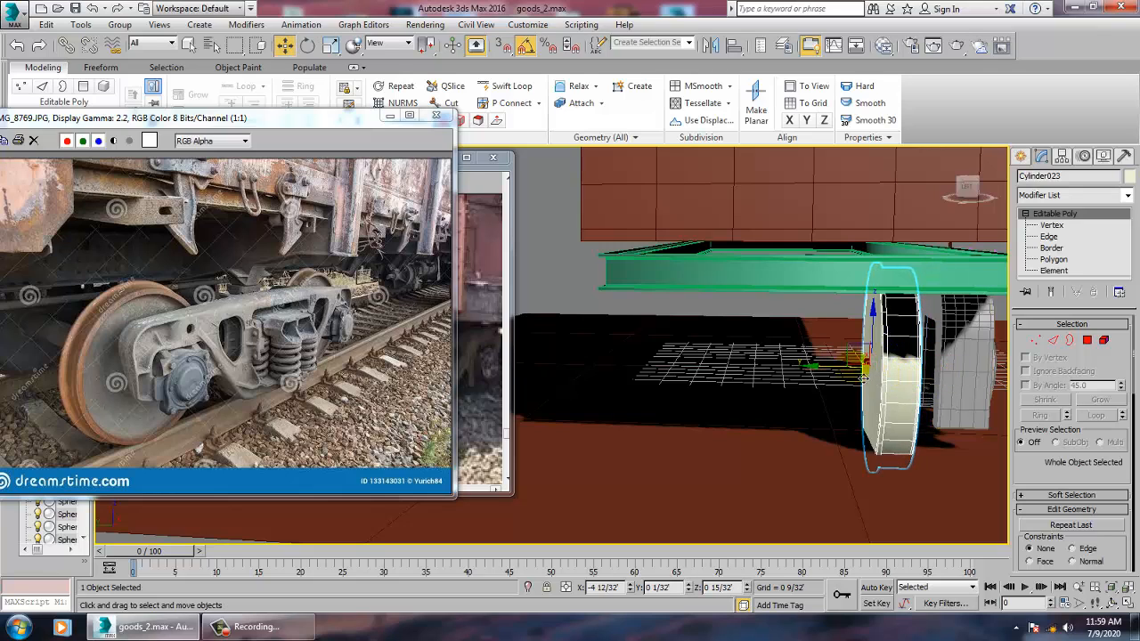
left_click_drag(863, 378, 864, 378)
- Select the whole wagon with its underframe, side frame and wheel, and raise it about 0 6/32' above the ground plane
middle_click_drag(864, 377, 789, 385, "alt")
scroll(790, 385, "down", 8)
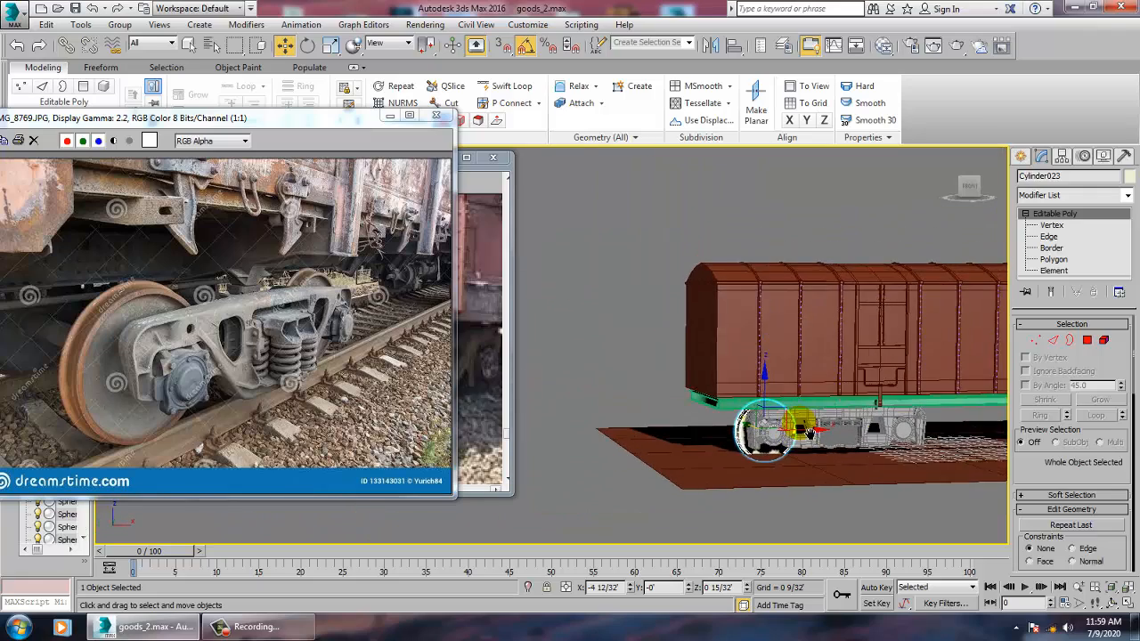
left_click_drag(574, 242, 942, 493)
scroll(775, 469, "down", 6)
scroll(851, 472, "up", 5)
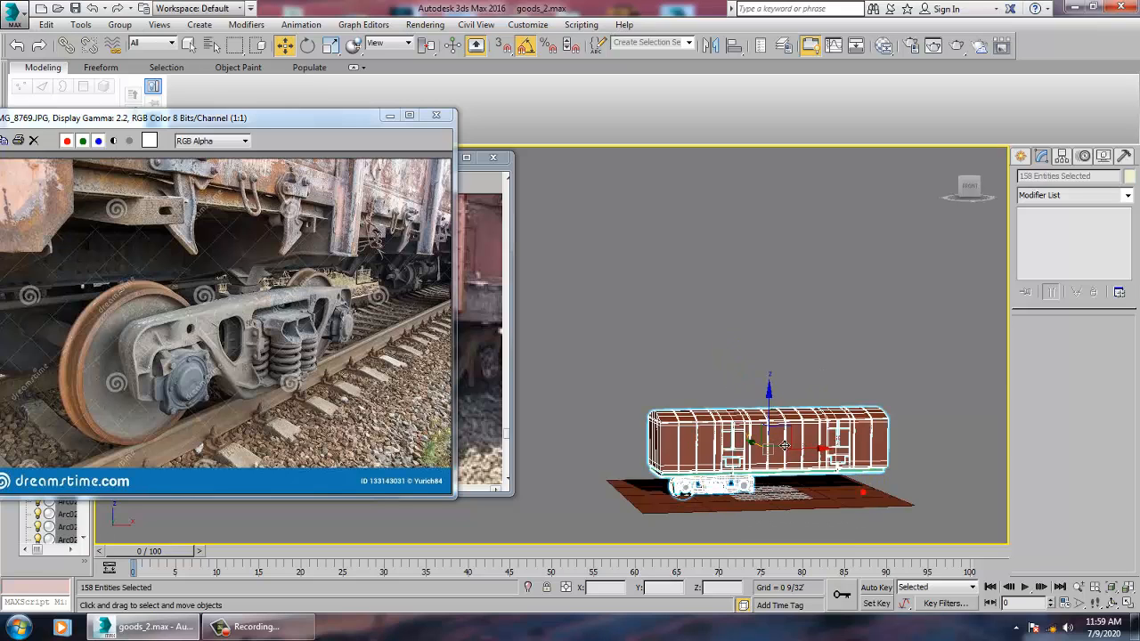
left_click_drag(782, 412, 780, 408)
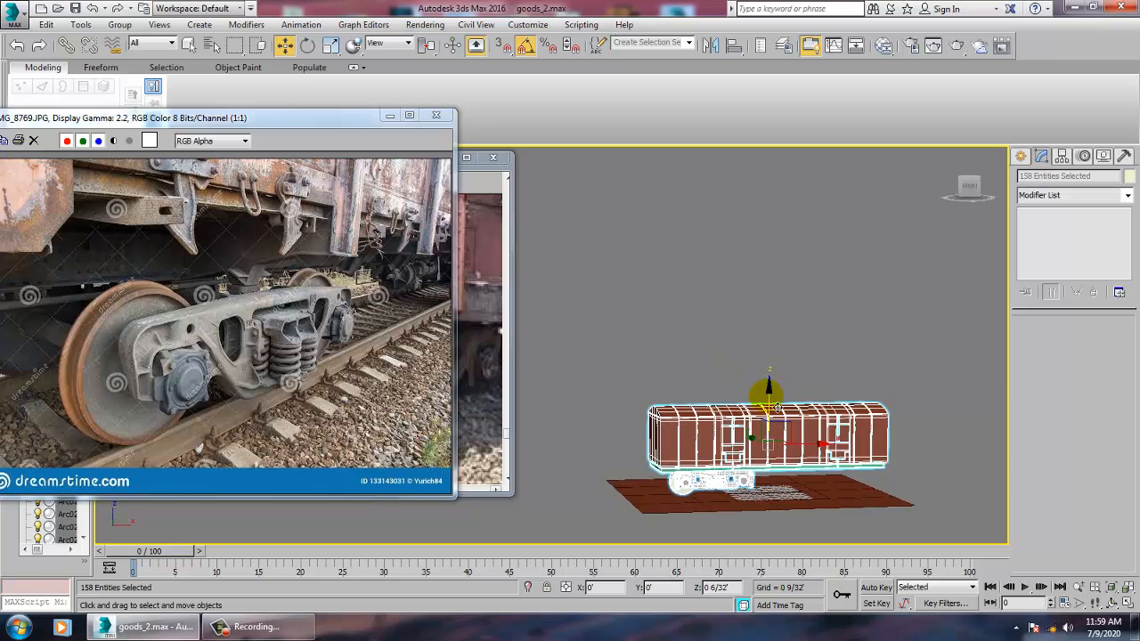
- Select the wheel's outer face polygon, facing the side frame, and inset it by 0 14/32' down to a small central circle
scroll(780, 417, "up", 4)
middle_click_drag(802, 452, 888, 339)
scroll(829, 367, "up", 5)
left_click(855, 351)
scroll(855, 352, "up", 4)
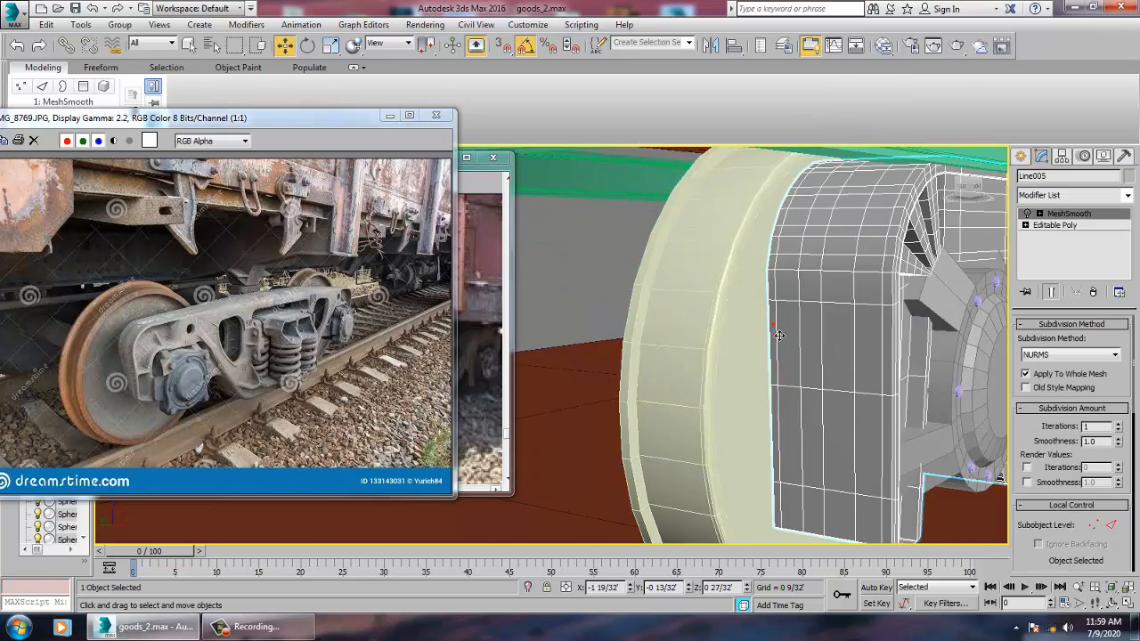
left_click(1053, 260)
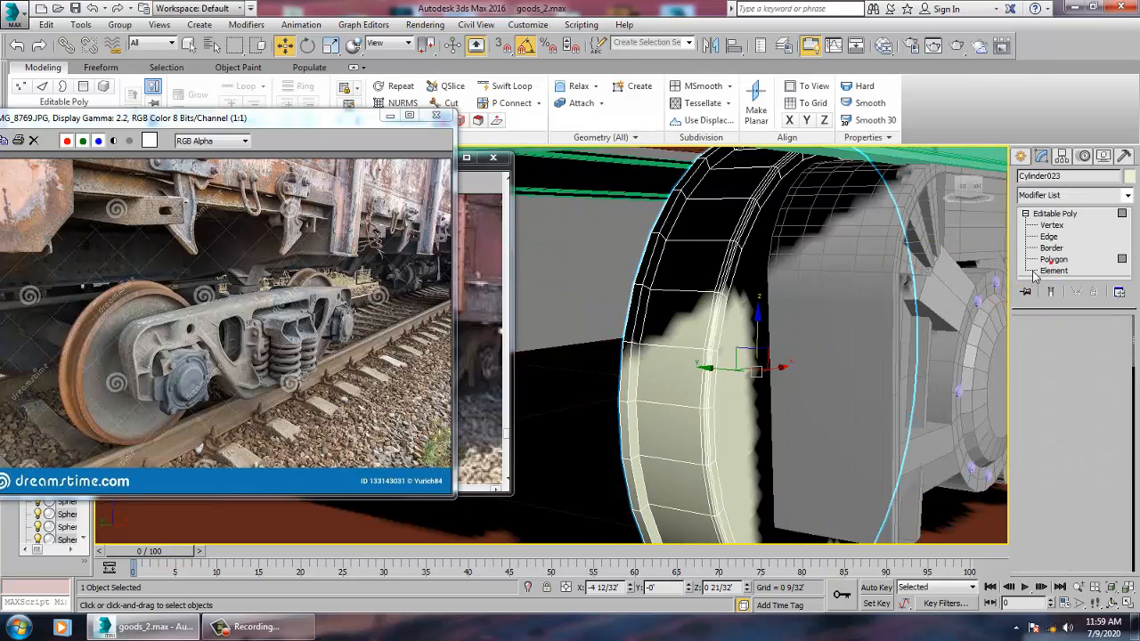
left_click(756, 352)
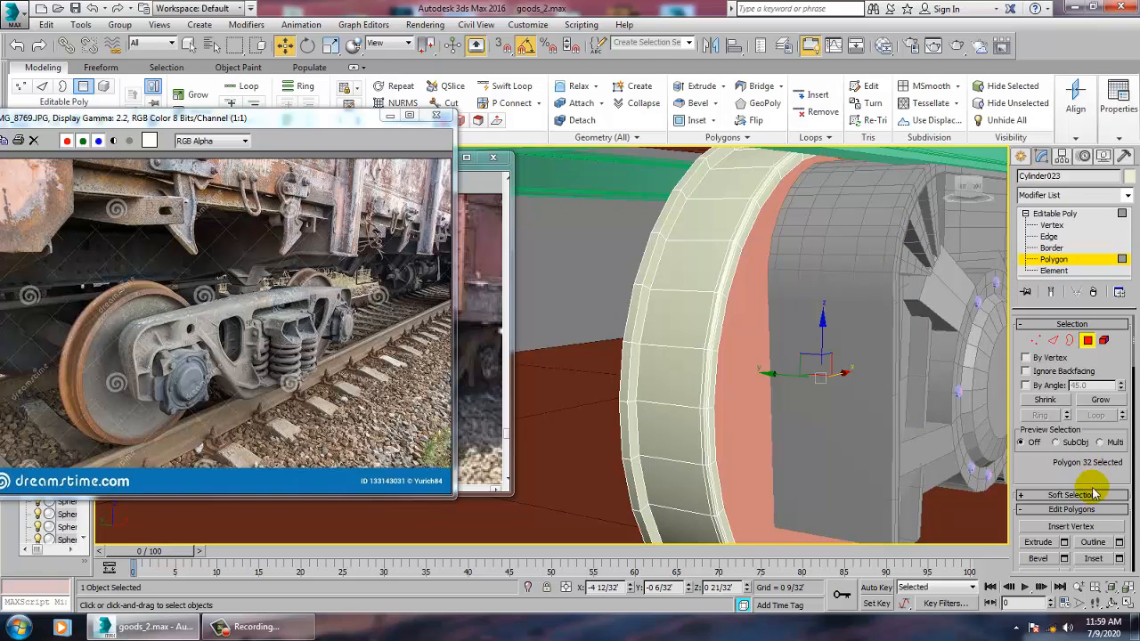
left_click(1119, 559)
middle_click_drag(805, 354, 764, 360, "alt")
key("F3")
key("alt+w")
middle_click_drag(945, 250, 873, 249)
key("alt+w")
key("f")
scroll(882, 311, "up", 4)
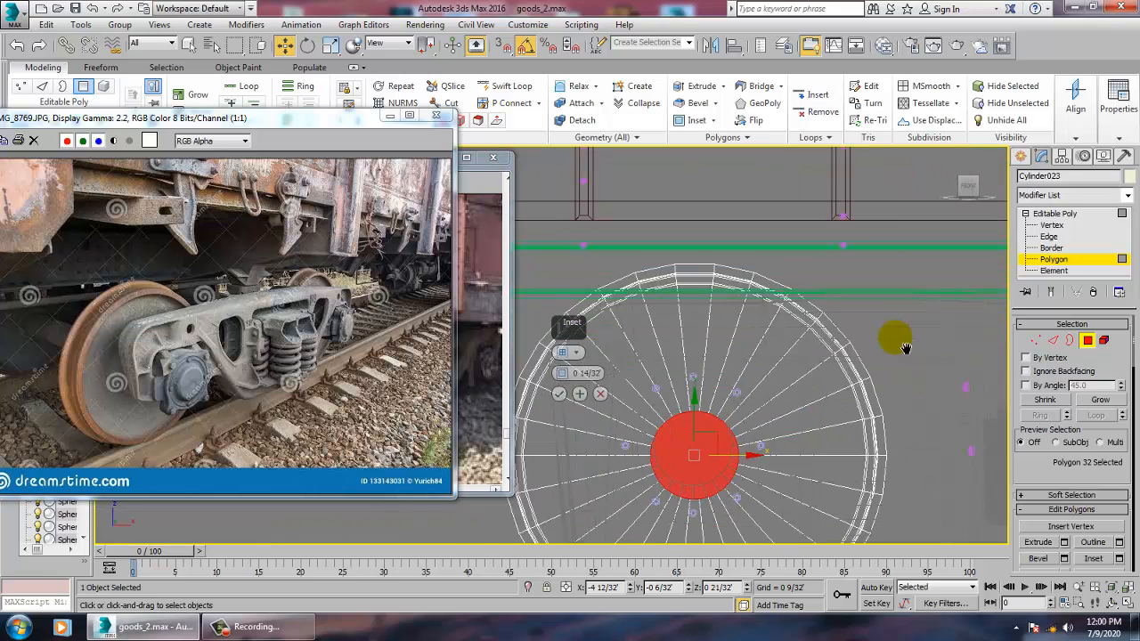
left_click(559, 396)
- Extrude the wheel's small central circle outward as a hub, move its end slightly closer to the side frame, and leave polygon editing
key("alt+w")
key("alt+w")
mouse_move(865, 446)
middle_mouse_down("alt")
mouse_move(965, 434)
mouse_move(876, 453)
middle_mouse_up("alt")
mouse_move(813, 415)
middle_mouse_down("alt")
mouse_move(804, 402)
mouse_move(829, 410)
middle_mouse_up("alt")
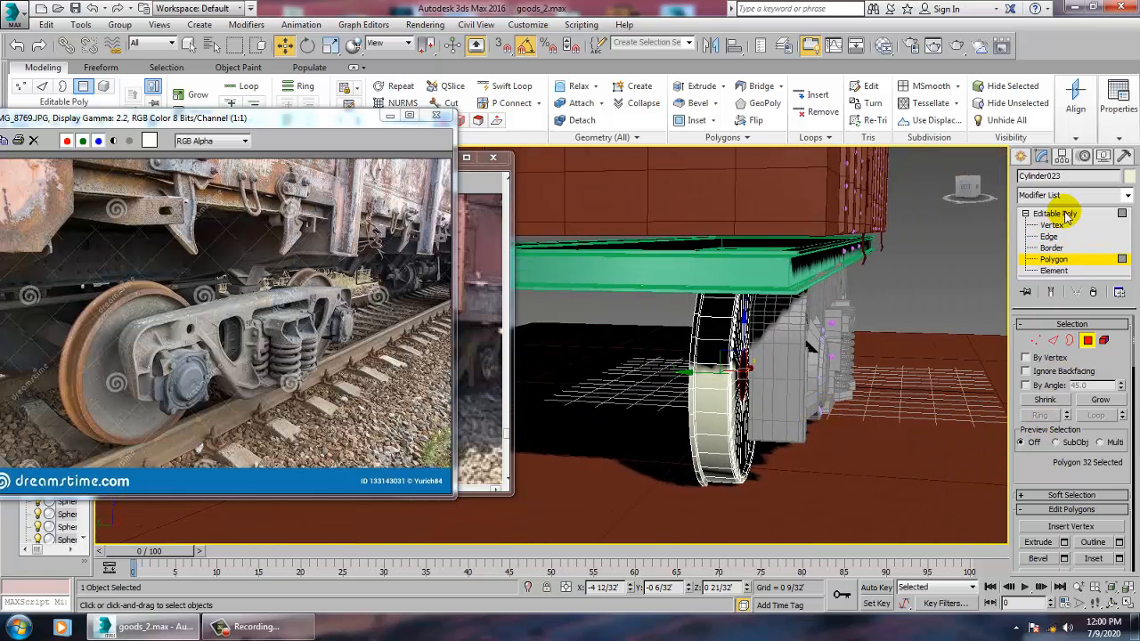
left_click(1064, 542)
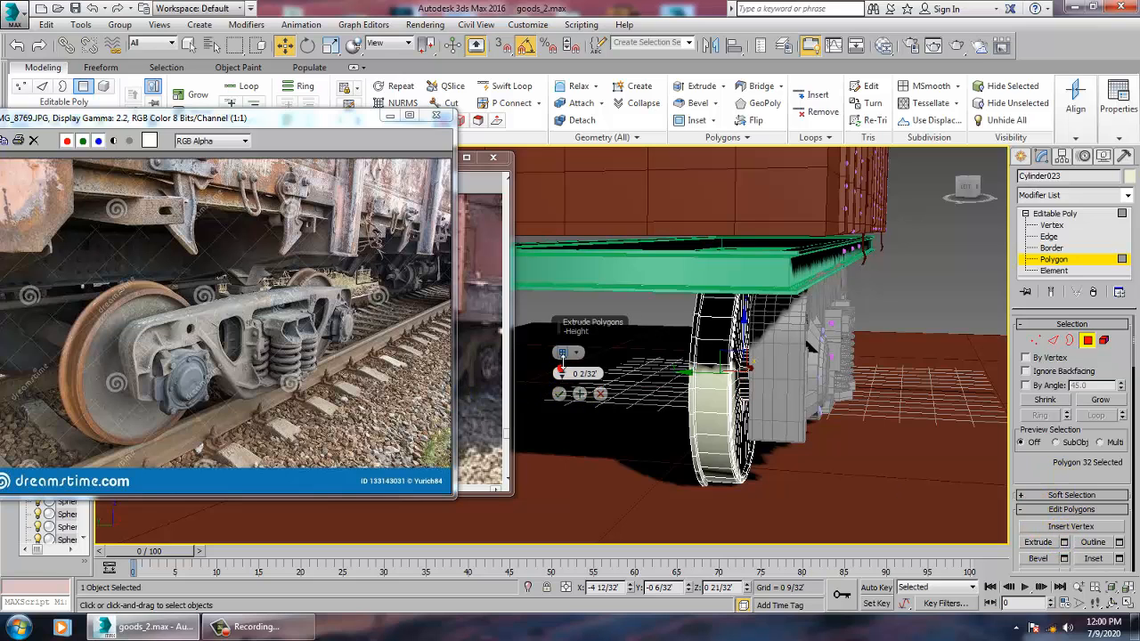
left_click(559, 394)
mouse_move(558, 396)
middle_mouse_down("alt")
mouse_move(715, 405)
mouse_move(733, 384)
middle_mouse_up("alt")
key("F3")
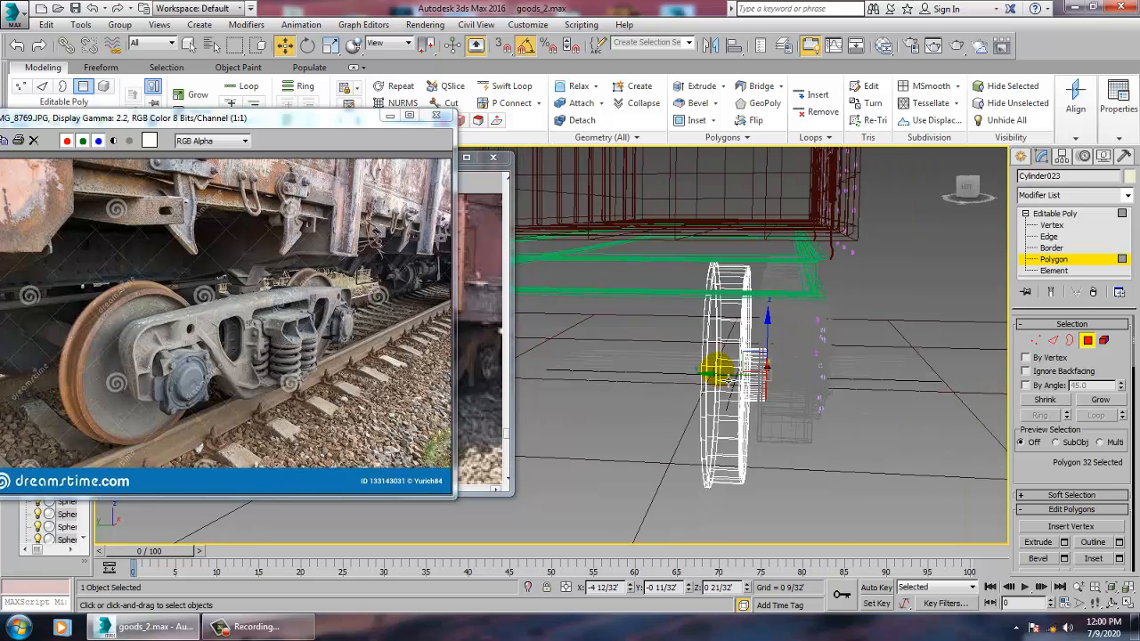
left_click_drag(727, 385, 730, 386)
key("F3")
scroll(736, 385, "down", 3)
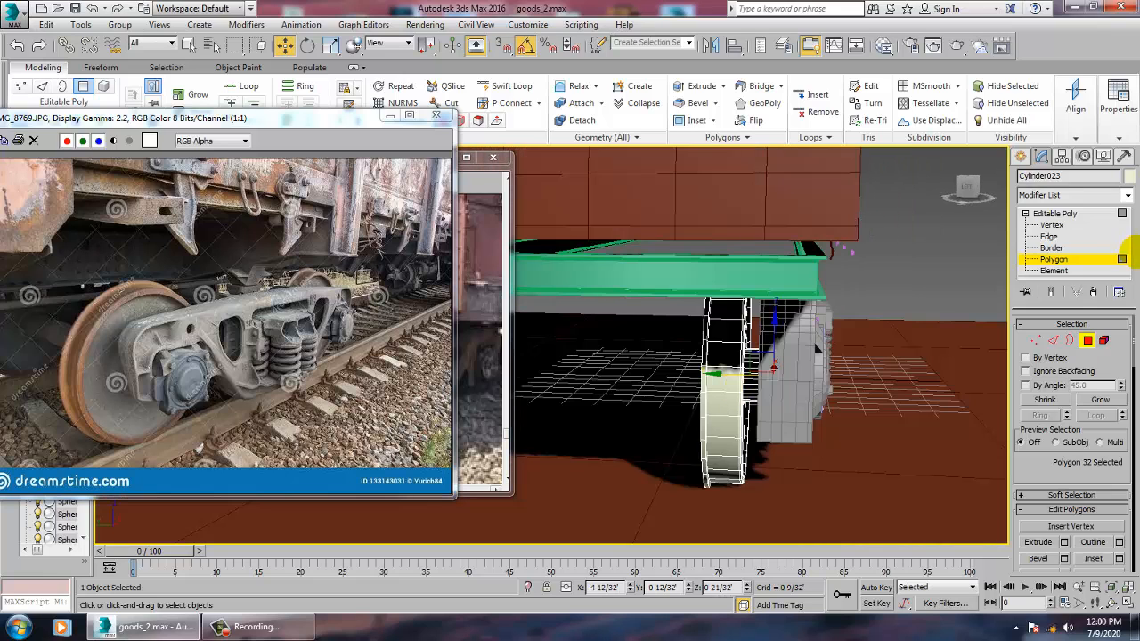
left_click(1052, 214)
- Check the wheel's placement from the side and from the wagon's end against the IMG_8768 boxcar reference photo
scroll(860, 303, "up", 5)
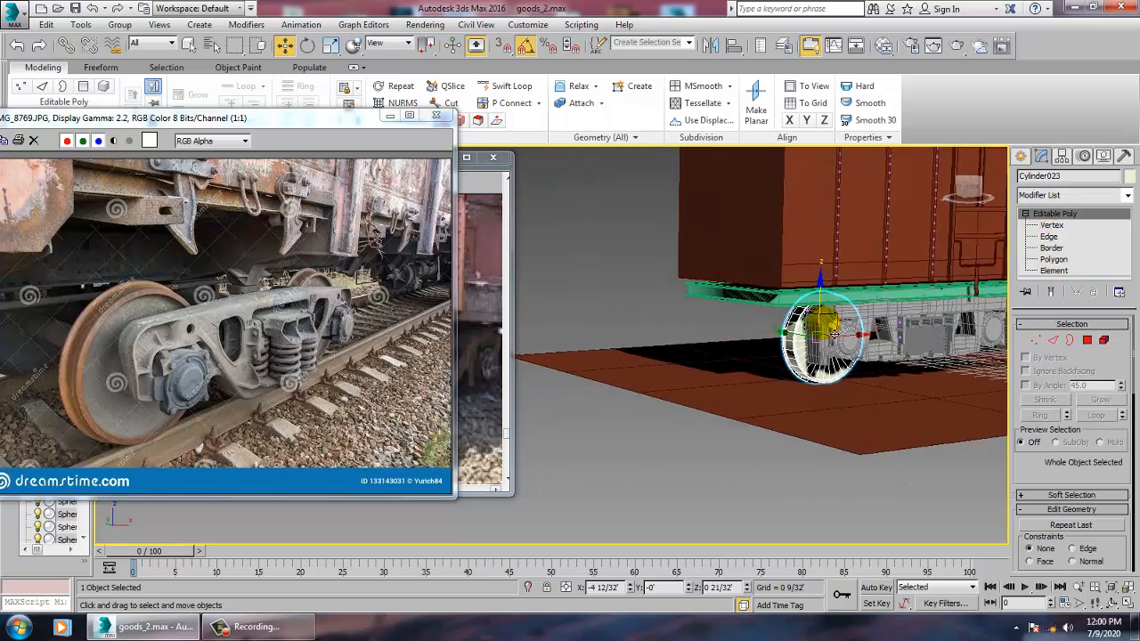
middle_click_drag(816, 340, 896, 348, "alt")
key("alt+w")
middle_click_drag(728, 330, 776, 315)
key("alt+w")
scroll(775, 315, "down", 3)
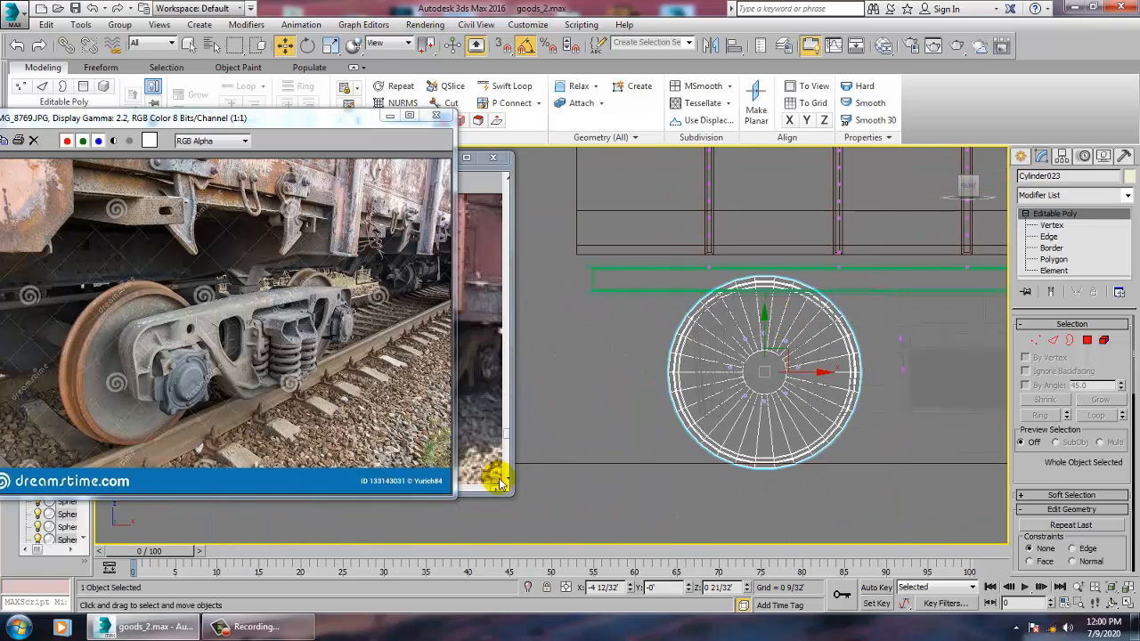
key("alt+w")
key("alt+w")
middle_click_drag(489, 522, 793, 418)
scroll(560, 453, "down", 4)
scroll(793, 416, "down", 4)
scroll(780, 414, "up", 2)
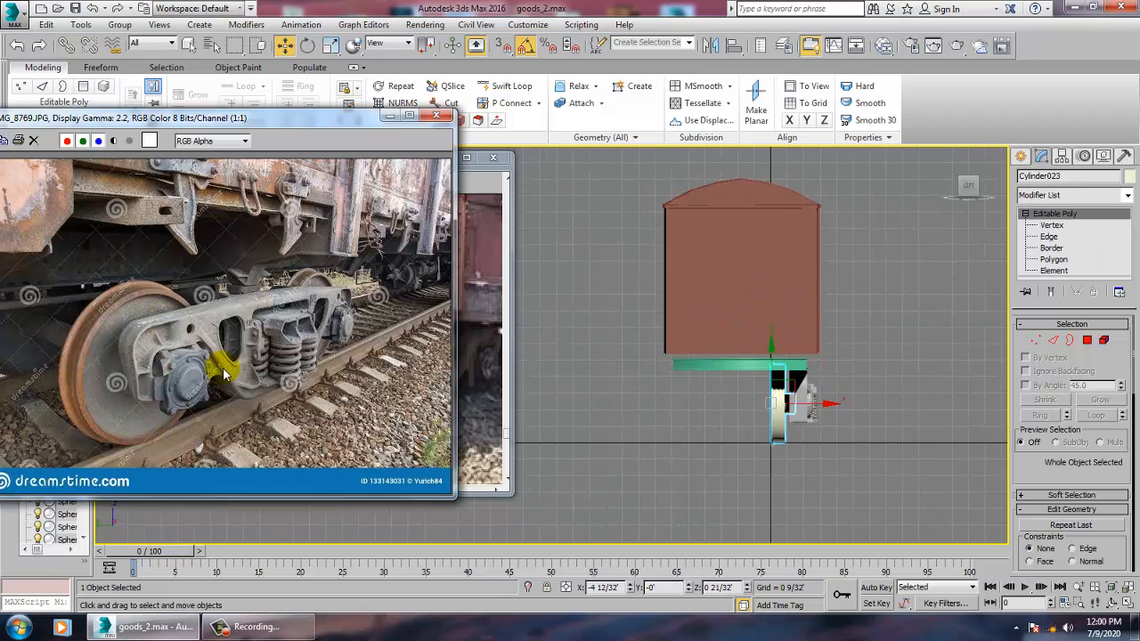
left_click(478, 325)
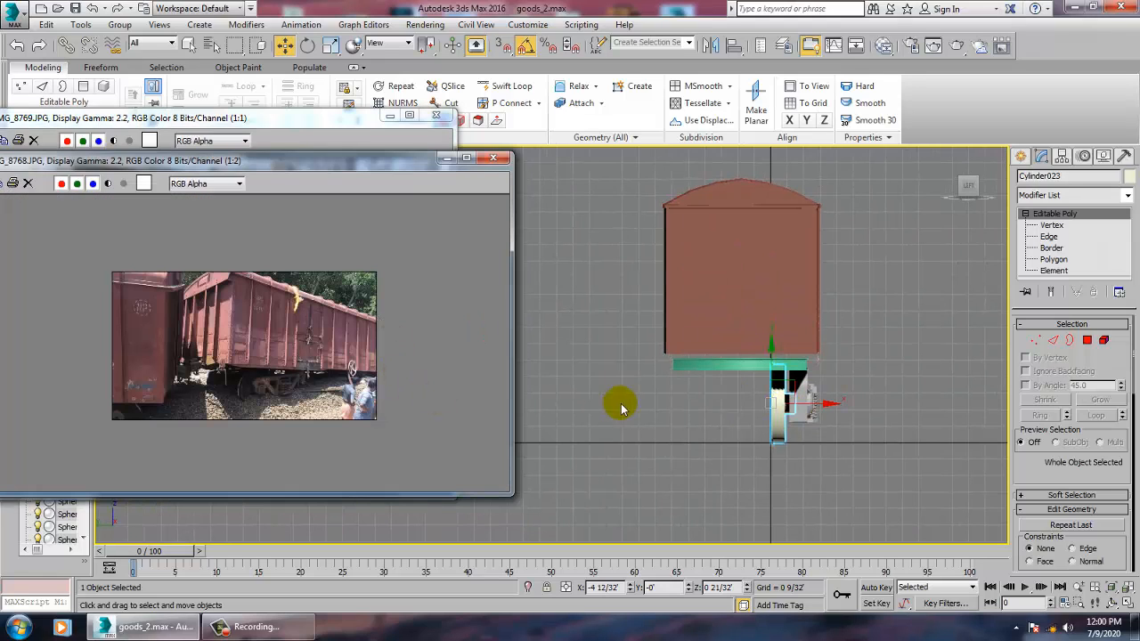
- Move the side frame assembly and wheel outward about 0 5/32' in the end view, and shift the wheel slightly closer to the frame
scroll(796, 407, "up", 2)
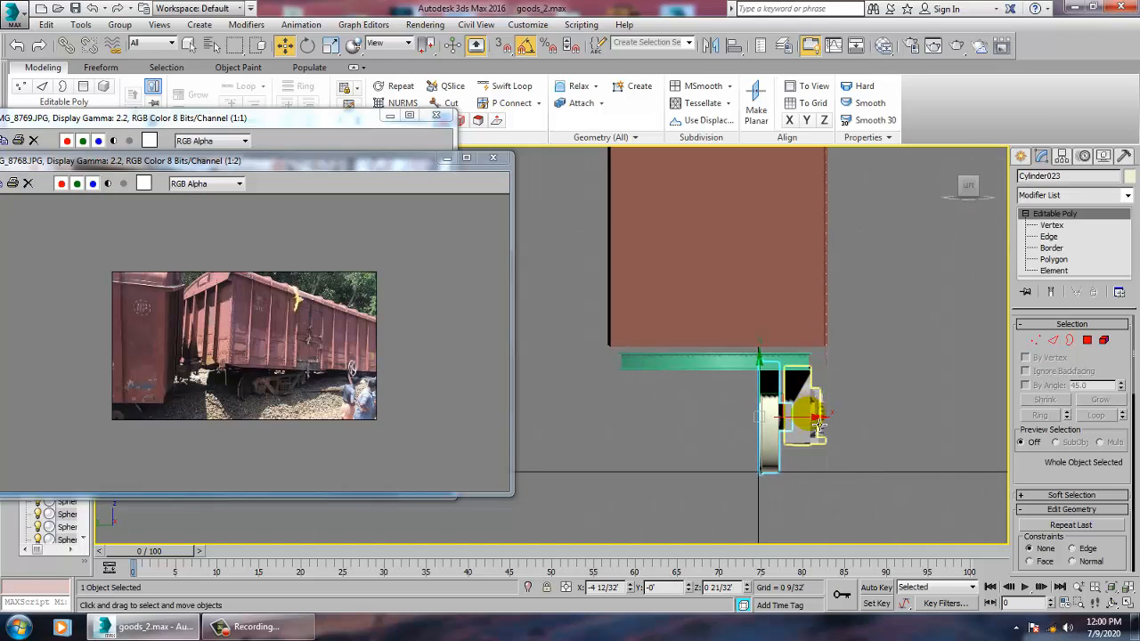
left_click(860, 401)
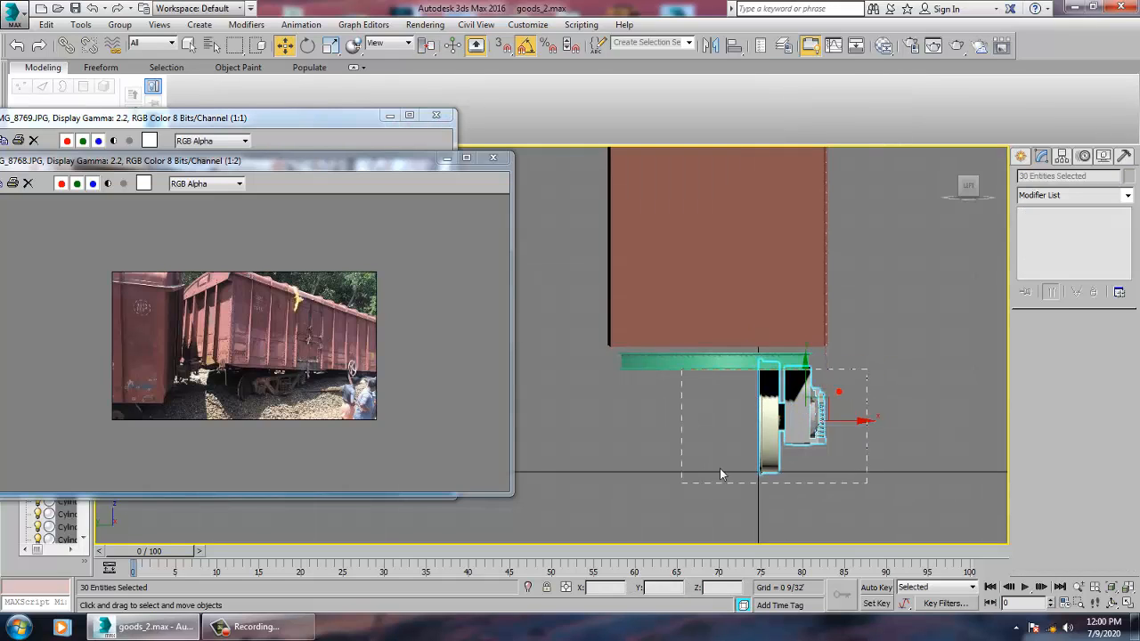
left_click_drag(863, 427, 879, 425)
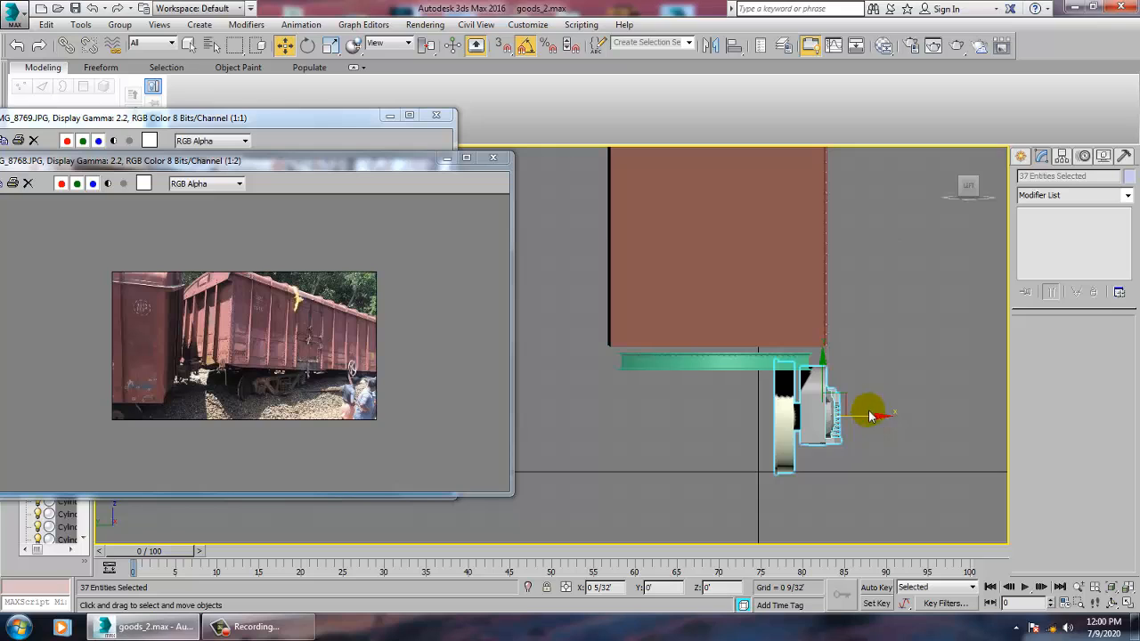
left_click(882, 372)
left_click(801, 427)
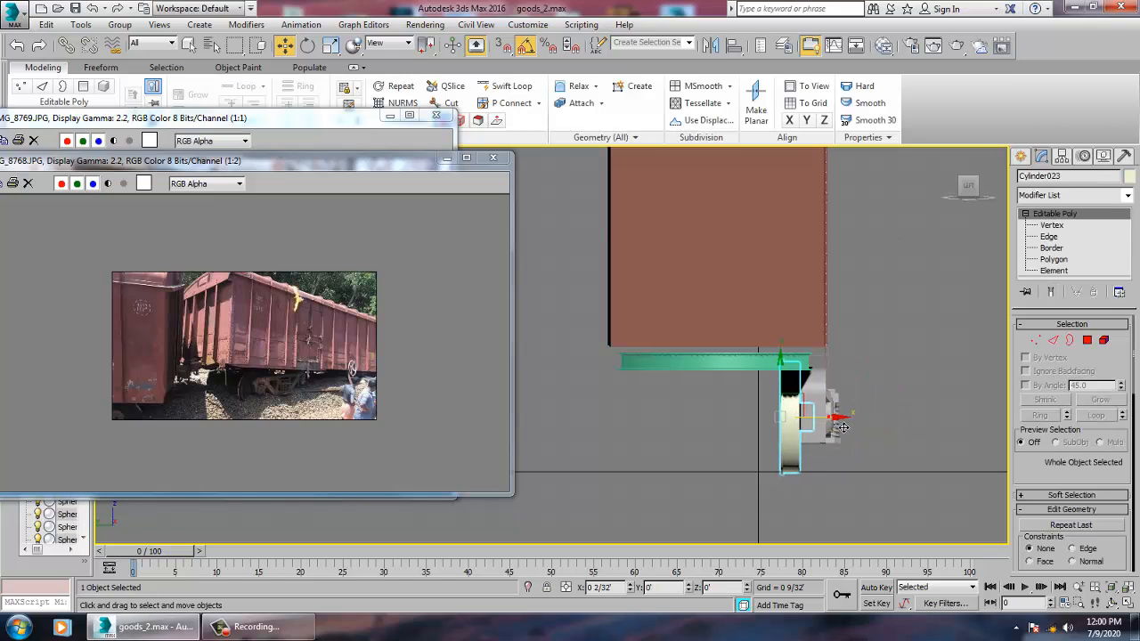
- Scale the green underframe wider to suit the wagon body's width and raise it about 0 1/32' toward the floor
left_click(682, 361)
key("r")
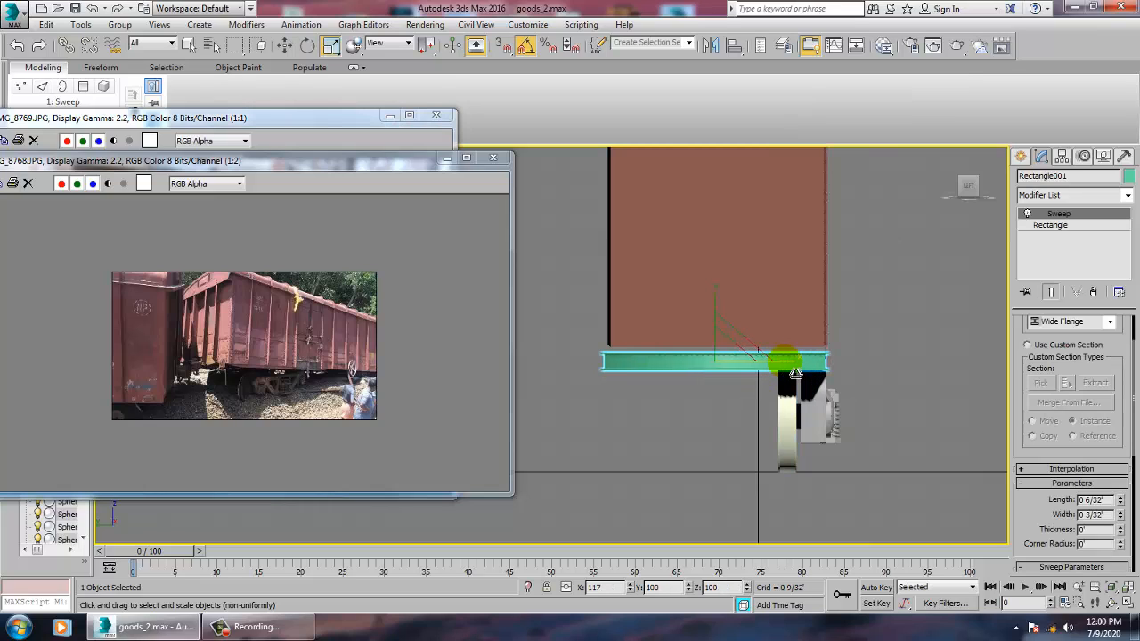
key("w")
left_click(721, 330)
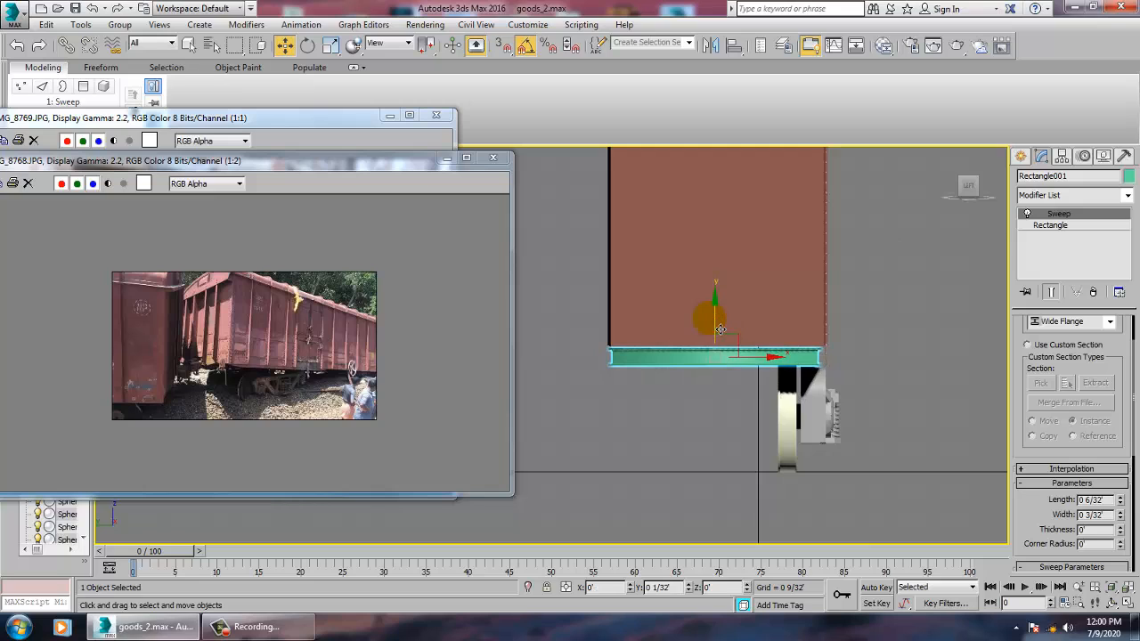
- Mirror the wheel as a copy across the X axis and move the copy about 1 18/32' to the wagon's opposite side
left_click(784, 405)
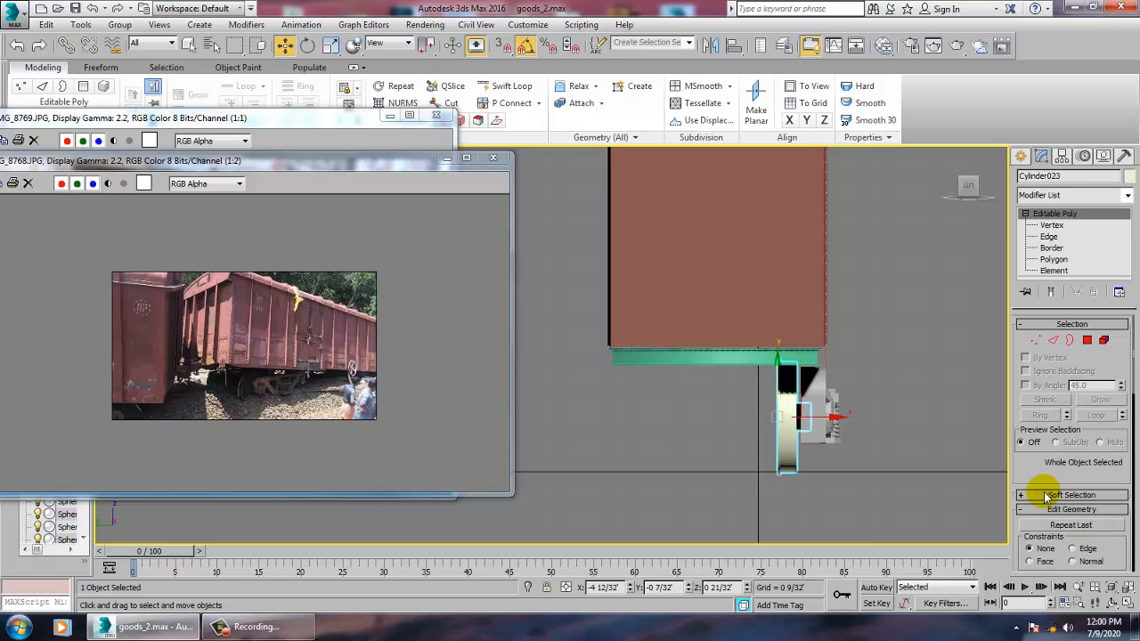
left_click(712, 45)
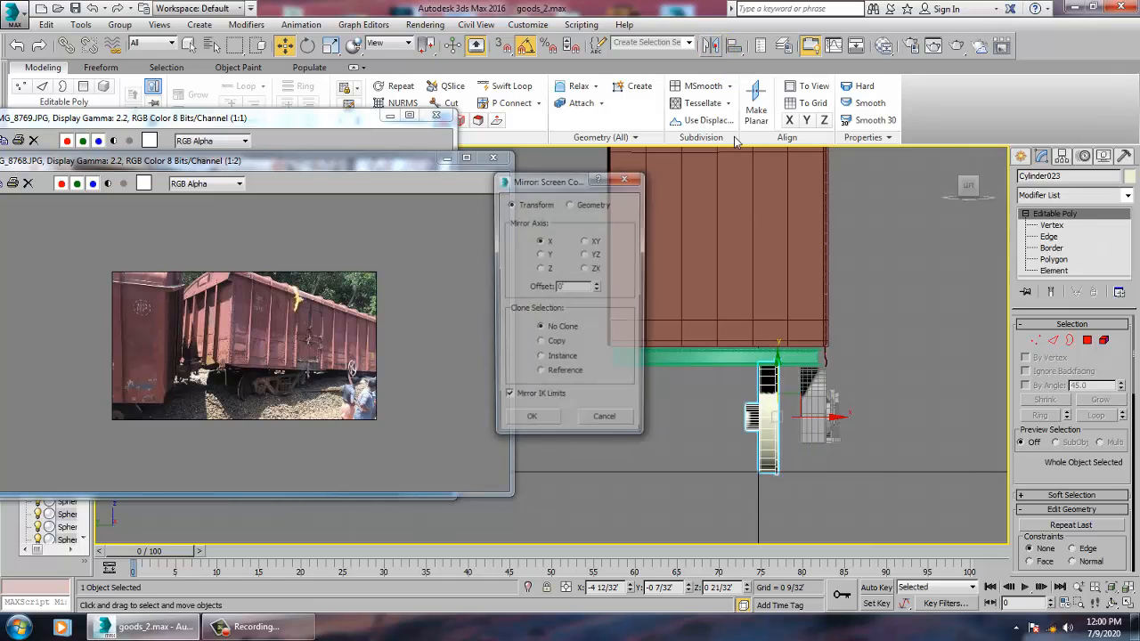
left_click(540, 343)
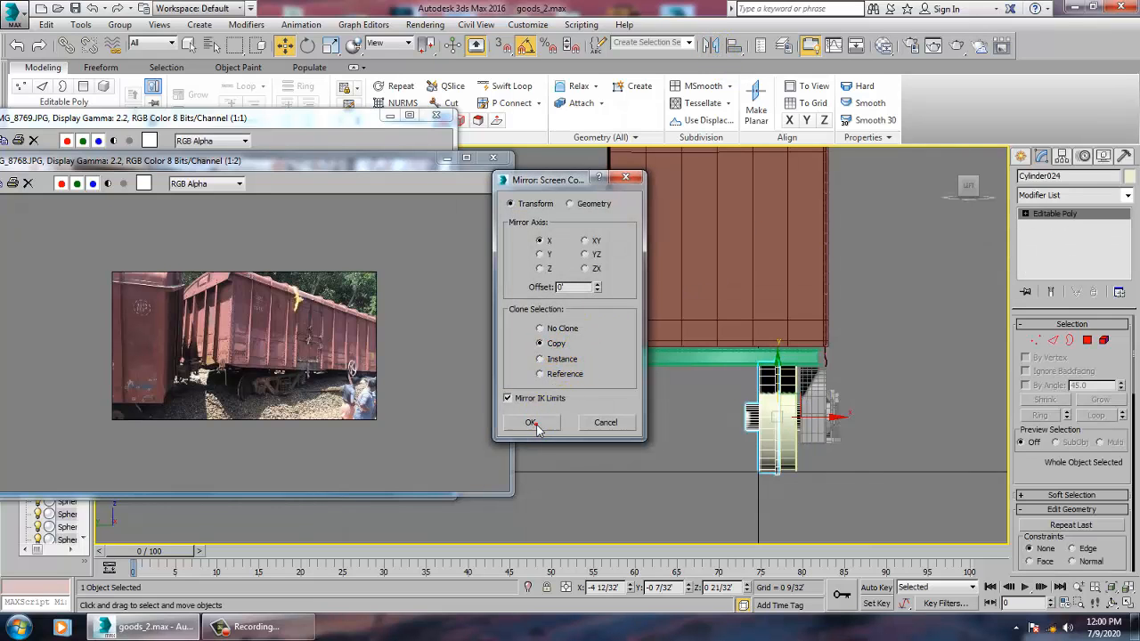
left_click(530, 422)
left_click_drag(817, 421, 701, 427)
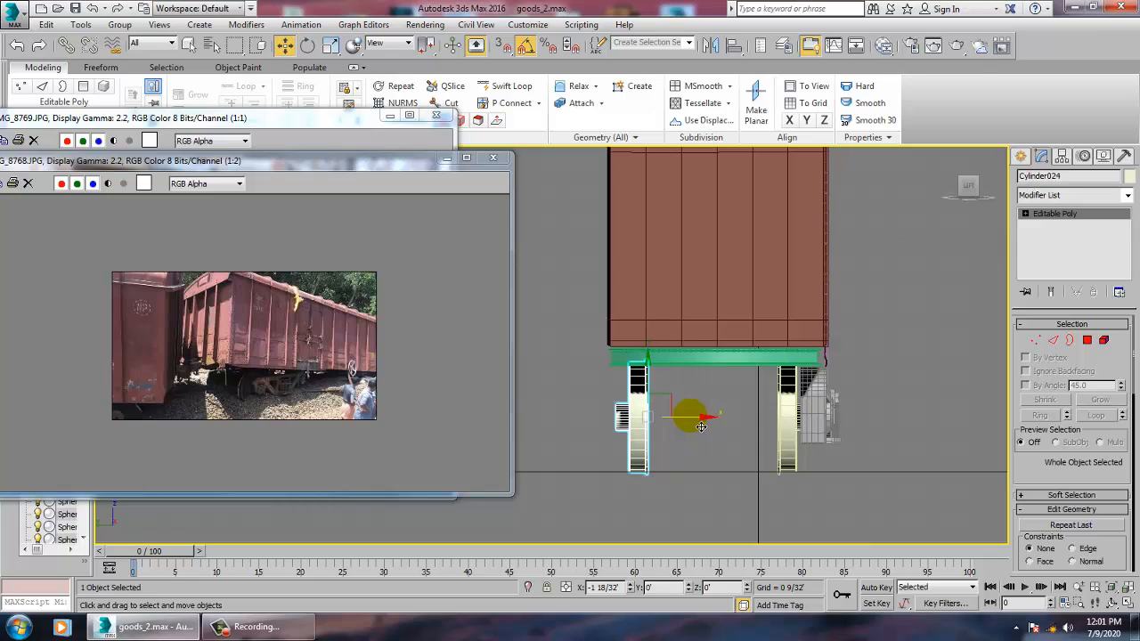
- Select the wagon body with its attached details, excluding the underframe, wheels and side frame, and scale it slightly larger in the end view
left_click(713, 267)
scroll(623, 267, "down", 2)
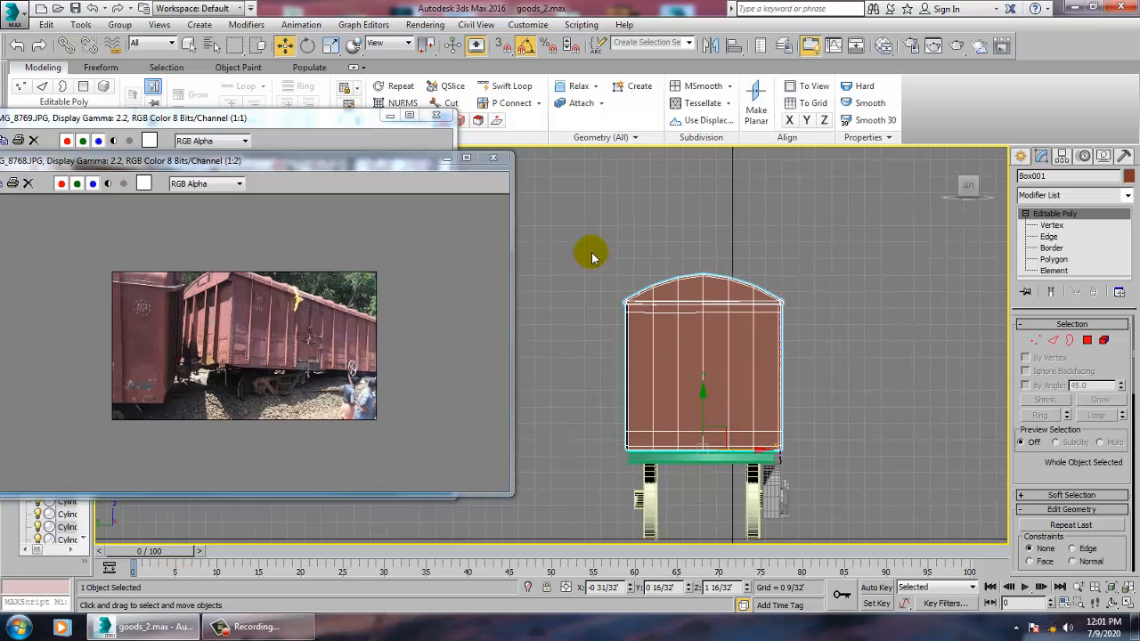
left_click_drag(840, 453, 838, 458)
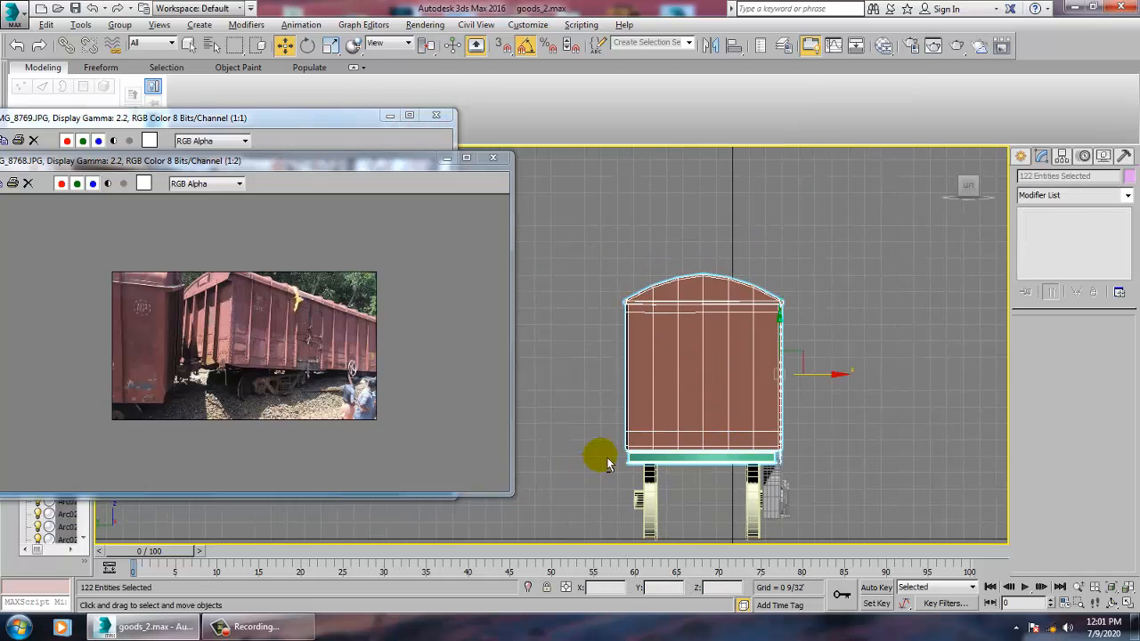
left_click(776, 508, "alt")
key("l")
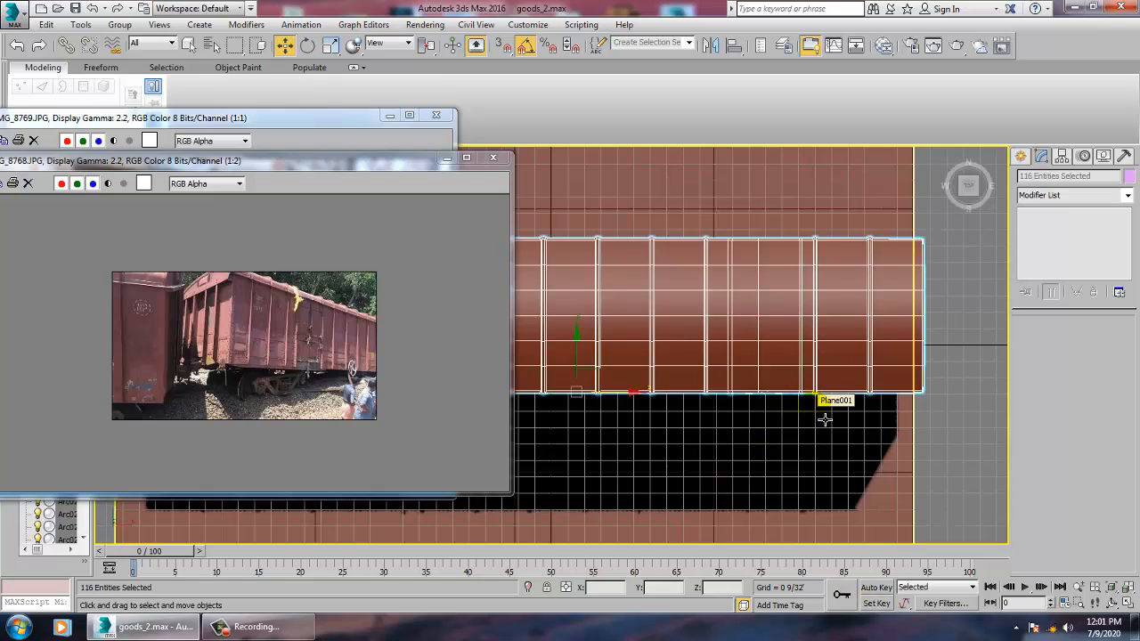
key("l")
key("r")
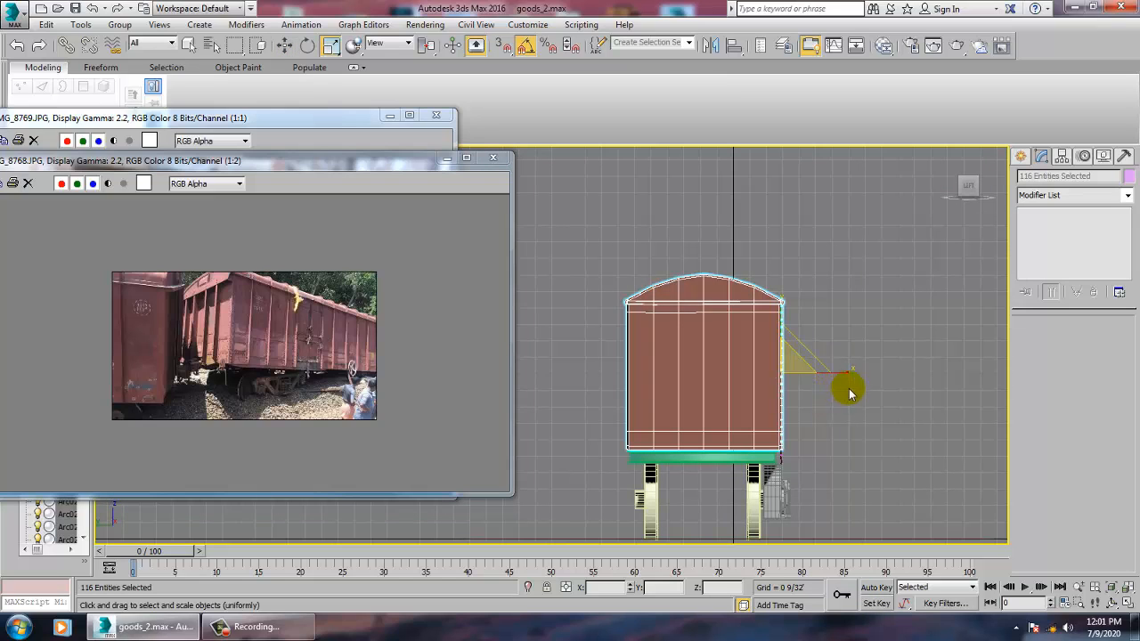
left_click_drag(855, 385, 863, 385)
- Inspect the scaled wagon body up close along the side ribs, door and rivets
key("alt+w")
middle_click(849, 452)
key("alt+w")
middle_click_drag(830, 440, 692, 360, "alt")
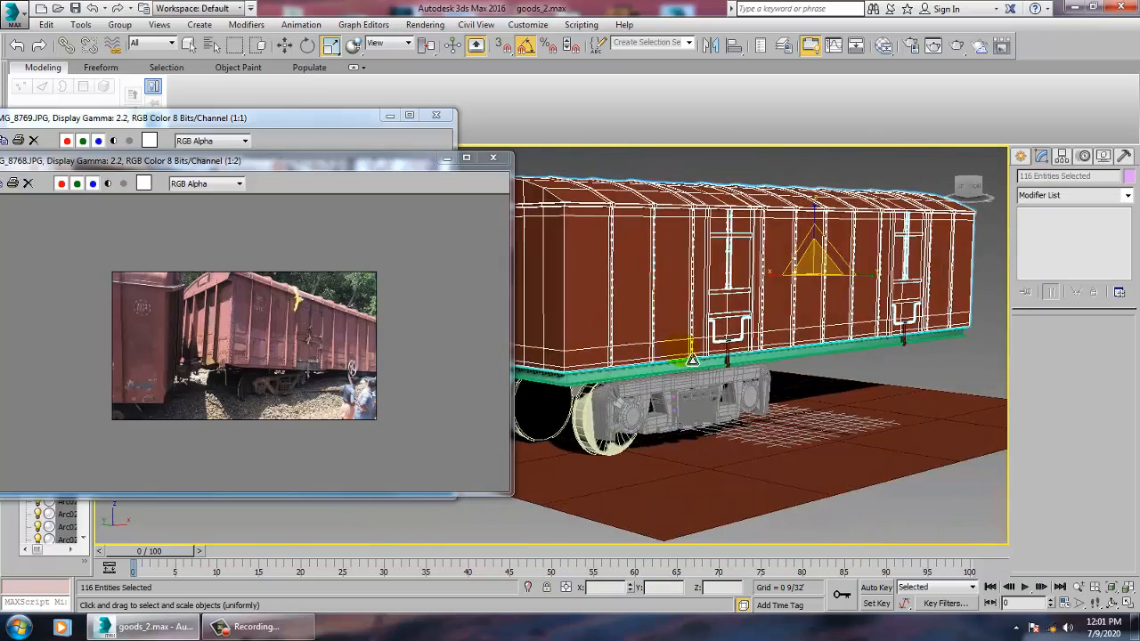
scroll(733, 350, "up", 6)
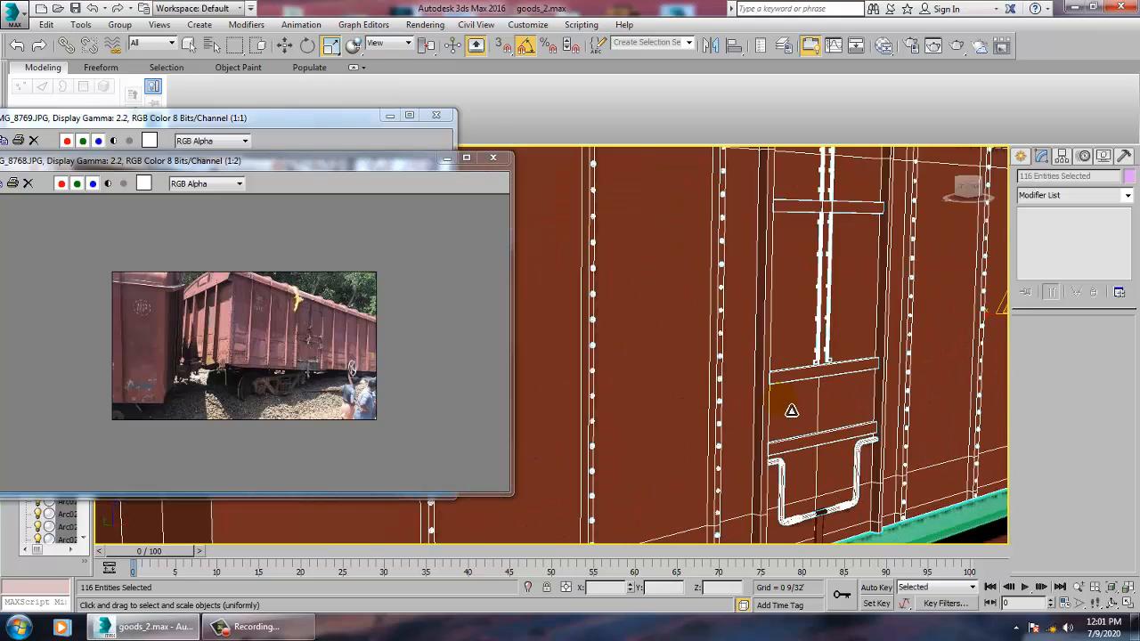
middle_click_drag(788, 411, 723, 418, "alt")
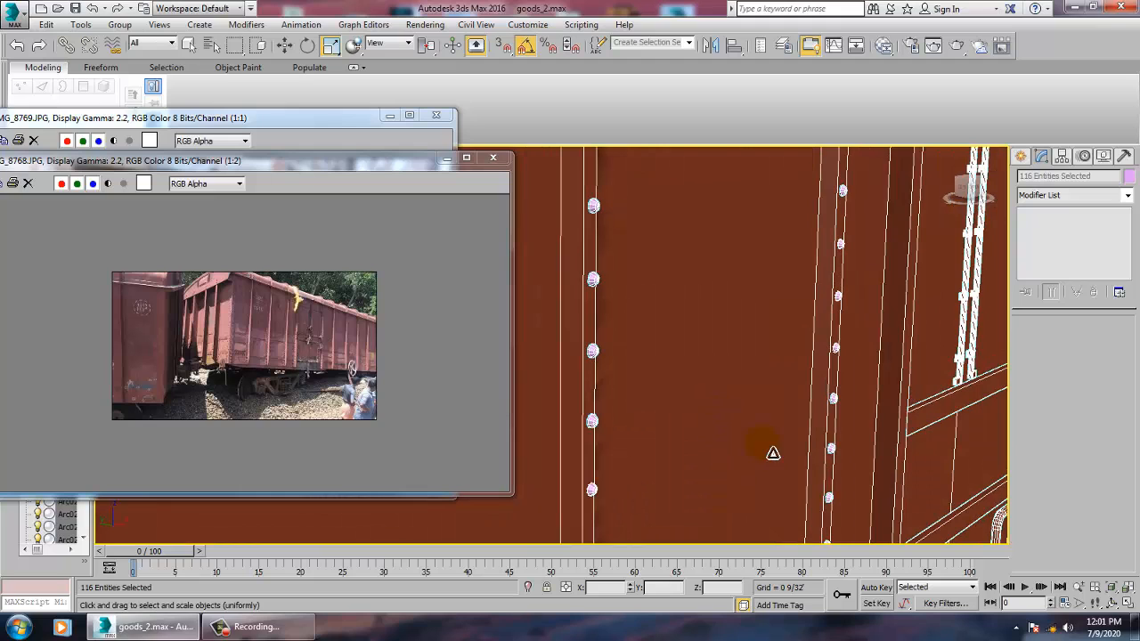
scroll(627, 389, "up", 4)
scroll(632, 392, "down", 2)
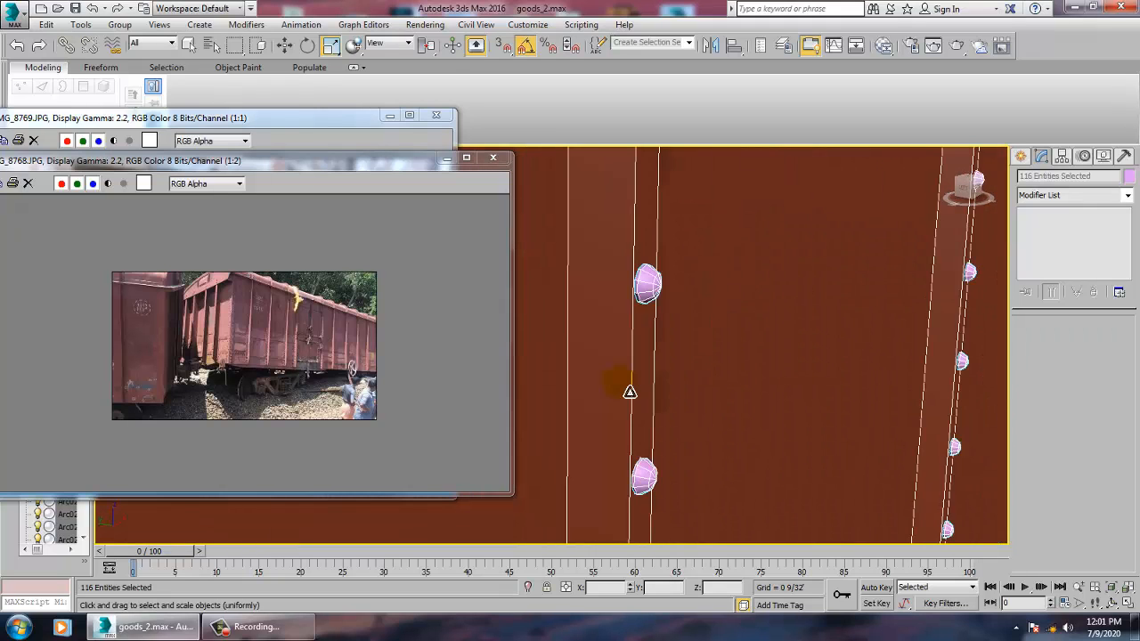
- Convert the green underframe to an Editable Poly and move its side vertices outward to the wagon body's edge in the end view
key("alt+w")
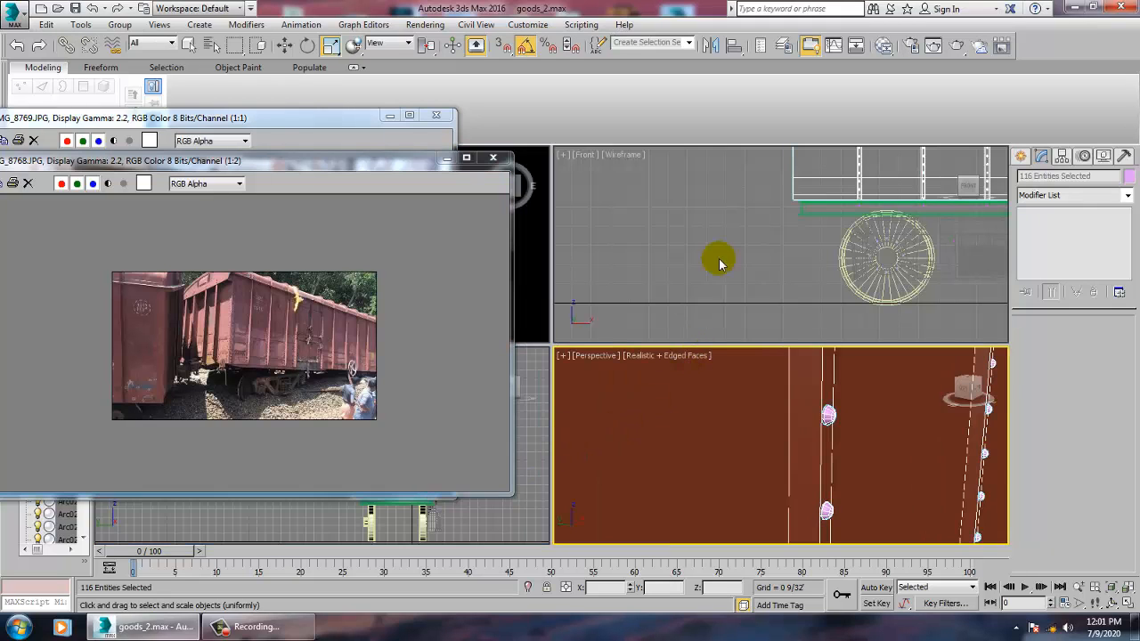
right_click(537, 468)
key("alt+w")
scroll(692, 419, "up", 2)
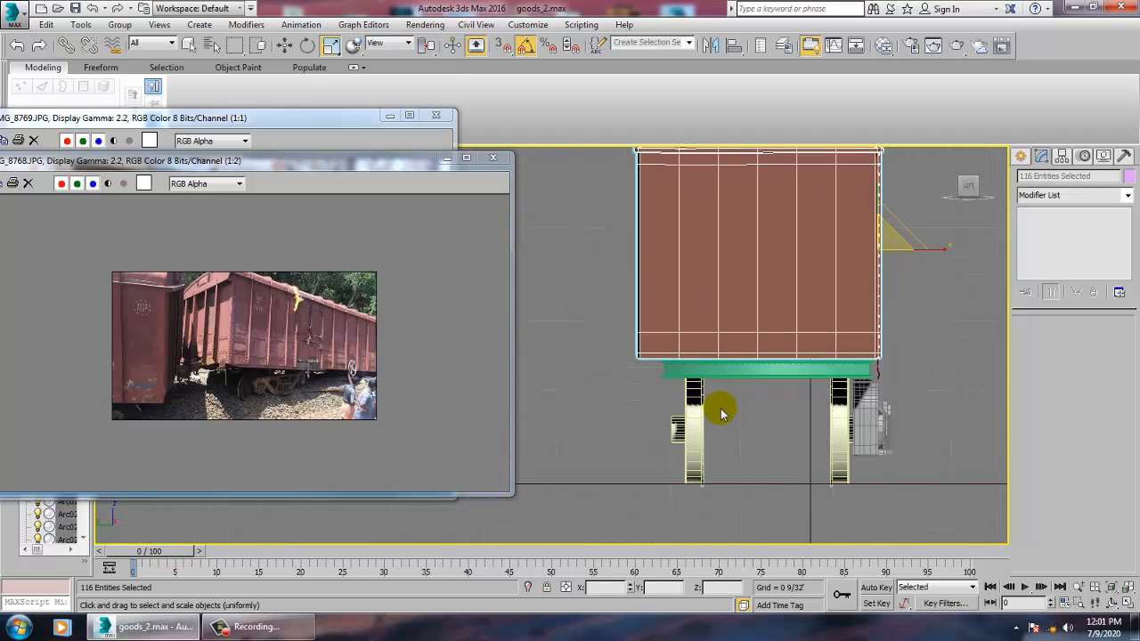
left_click(710, 384)
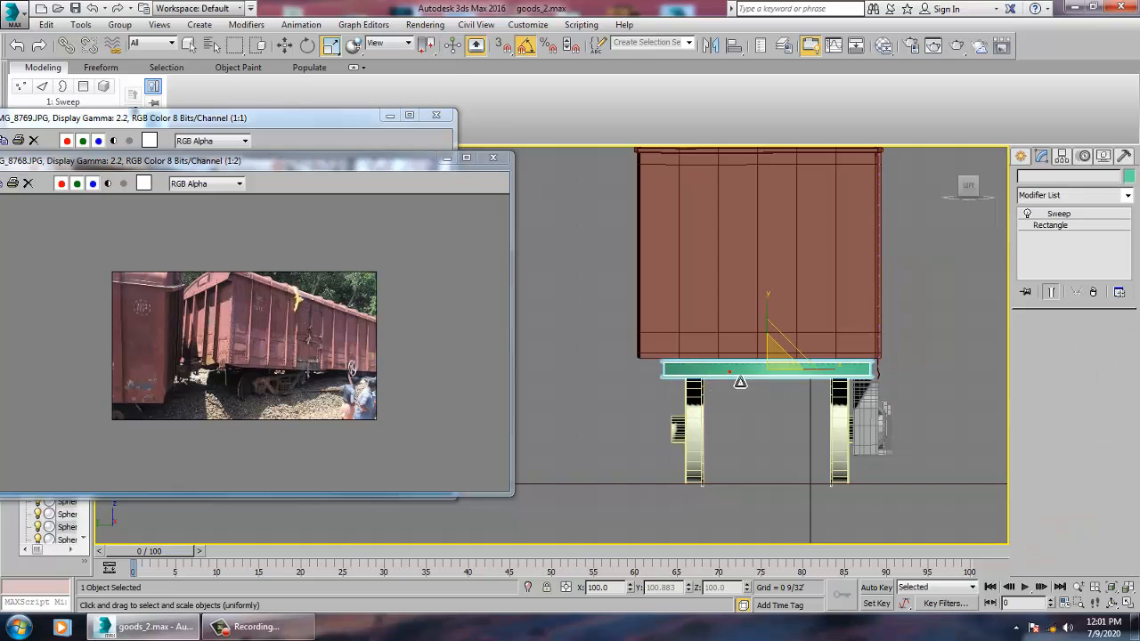
right_click(726, 369)
mouse_move(784, 513)
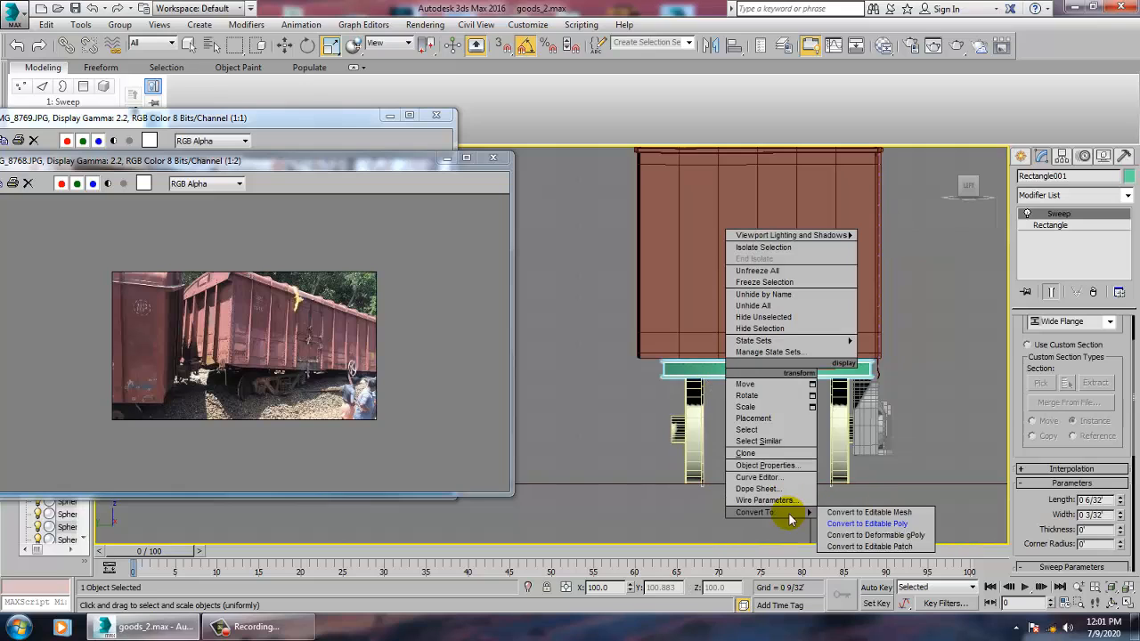
left_click(883, 522)
left_click_drag(609, 313, 727, 435)
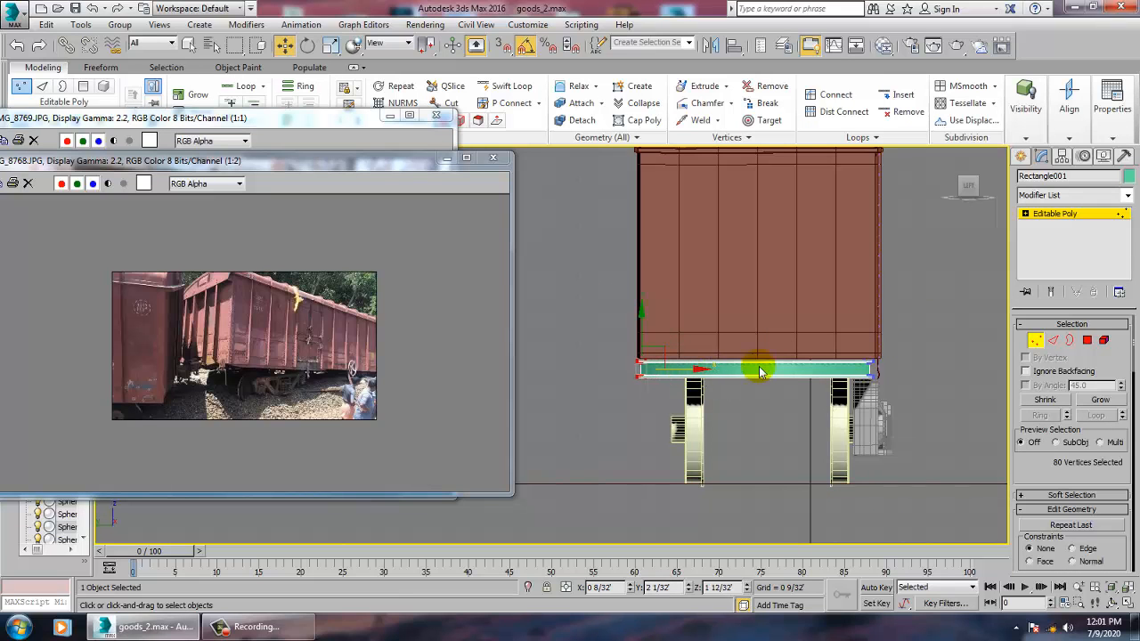
left_click(1066, 217)
- Mirror the bogie side frame as a copy across the X axis and move the copy about 2 27/32' to the wagon's opposite side
left_click(694, 427)
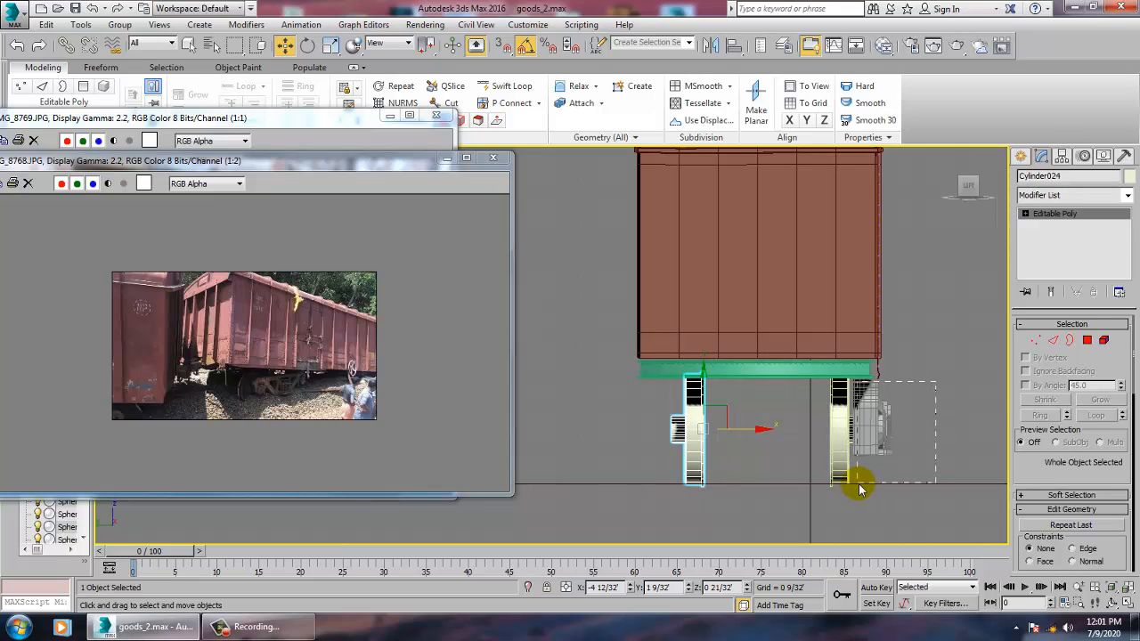
left_click_drag(855, 488, 848, 487)
left_click_drag(832, 533, 835, 535, "alt")
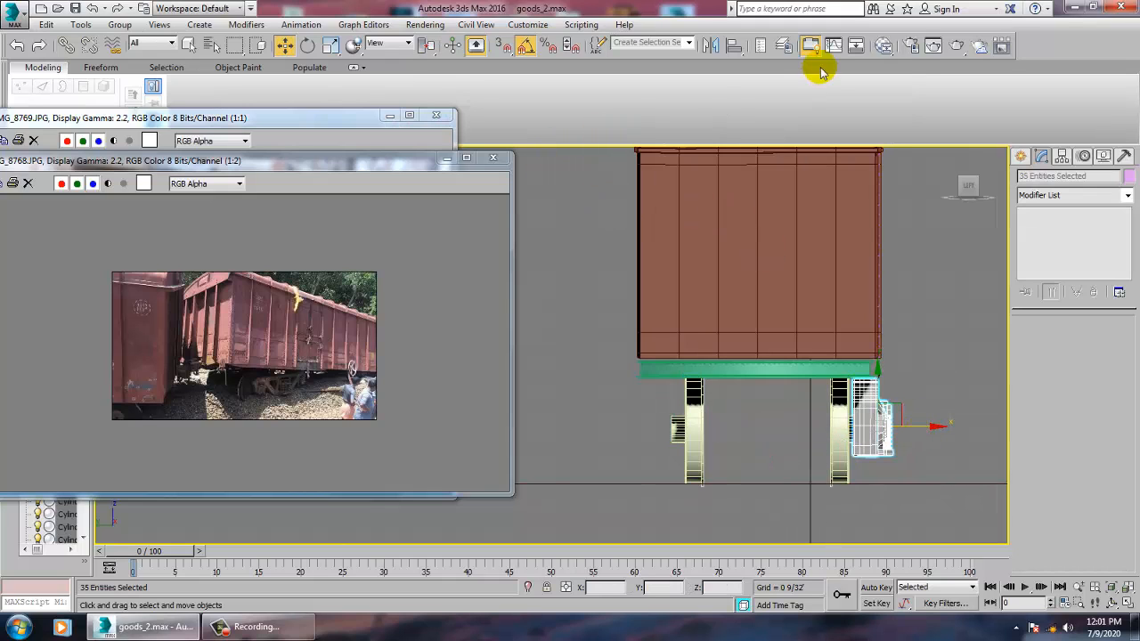
left_click(710, 47)
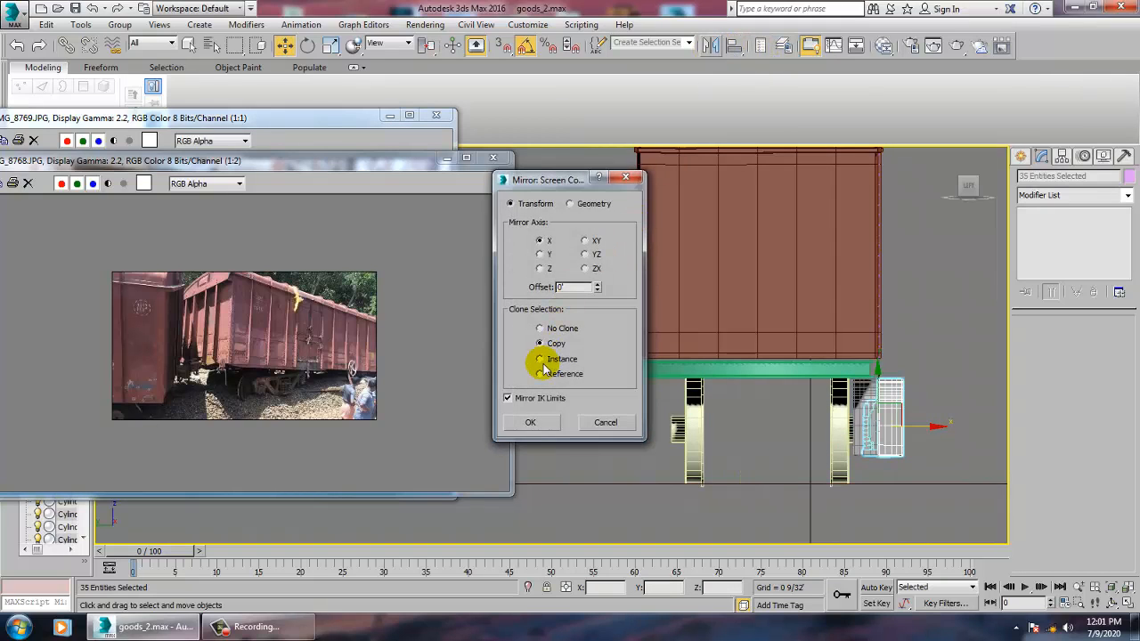
left_click(530, 421)
left_click_drag(929, 425, 700, 455)
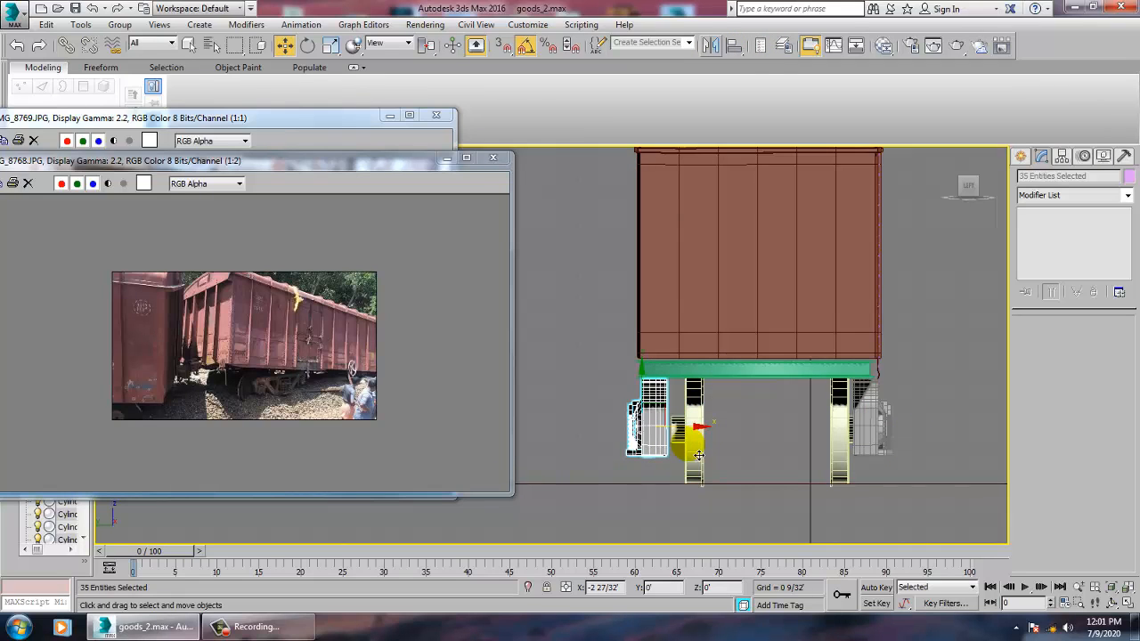
- Move the mirrored wheel about 0 6/32' outward toward the copied side frame and attach the opposite wheel to it
left_click(700, 454)
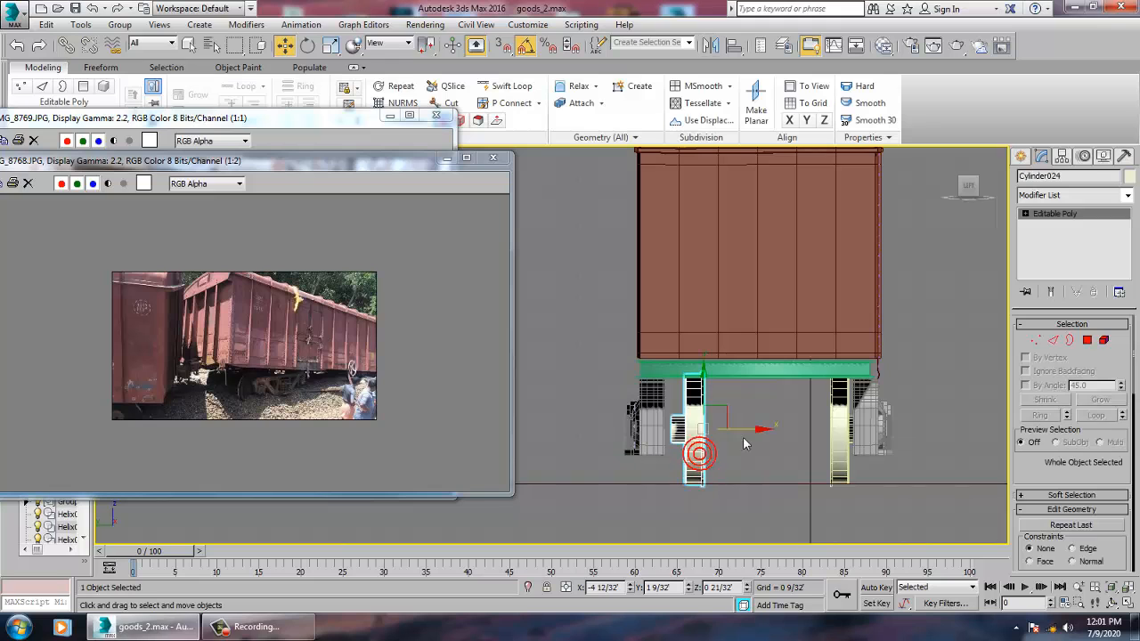
left_click_drag(755, 438, 739, 435)
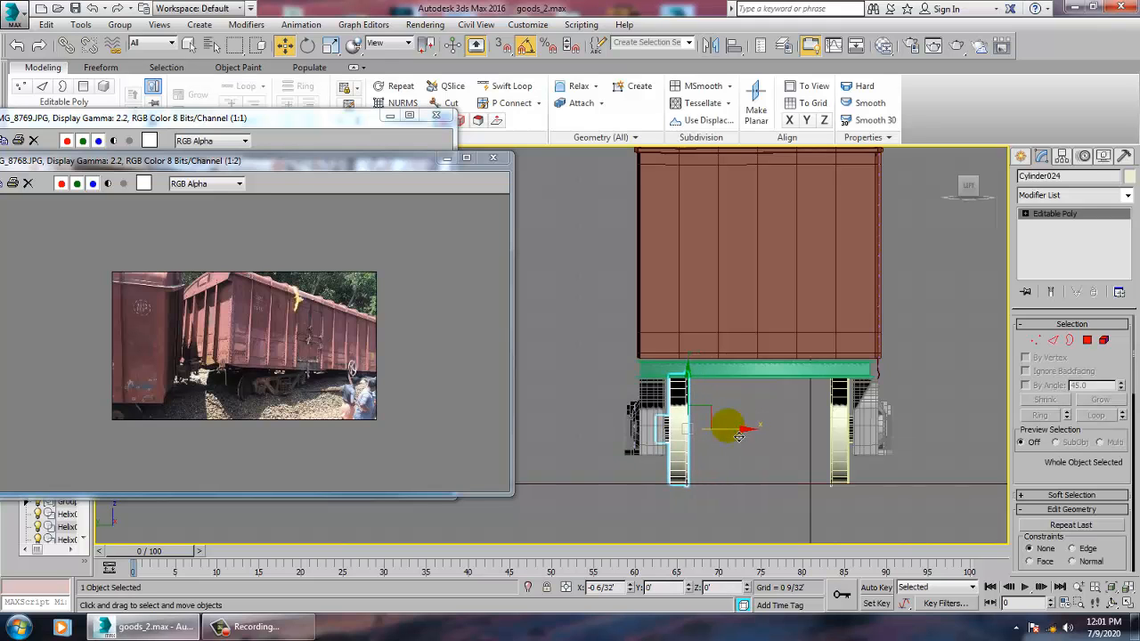
key("alt+w")
middle_click(826, 442)
key("z")
scroll(824, 438, "down", 5)
key("alt+w")
scroll(788, 434, "up", 8)
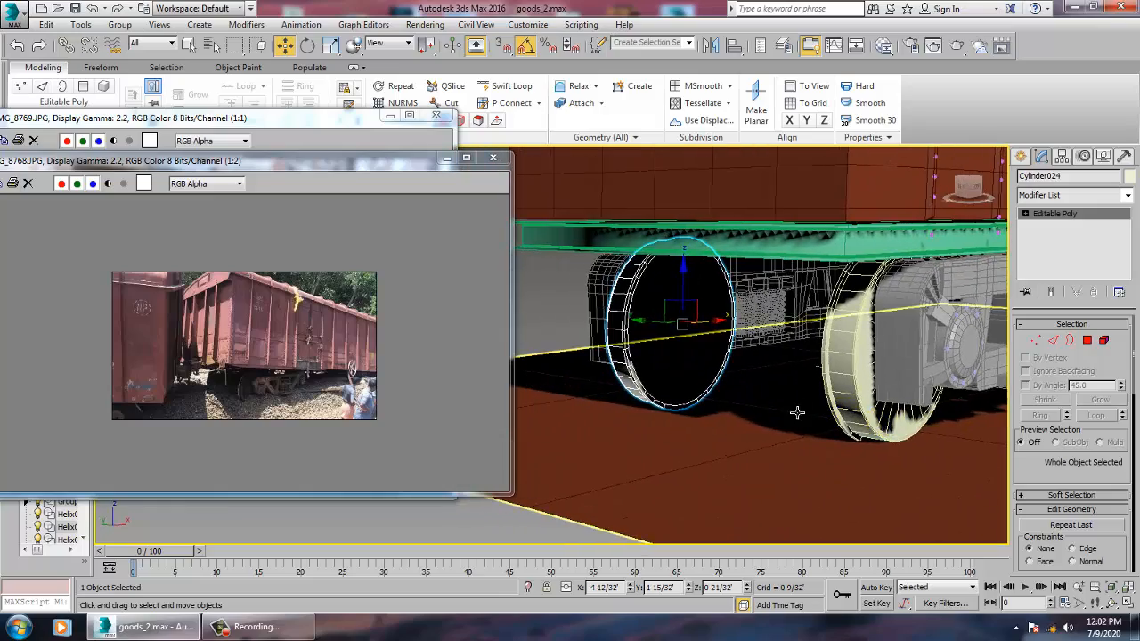
middle_click_drag(835, 382, 806, 364, "alt")
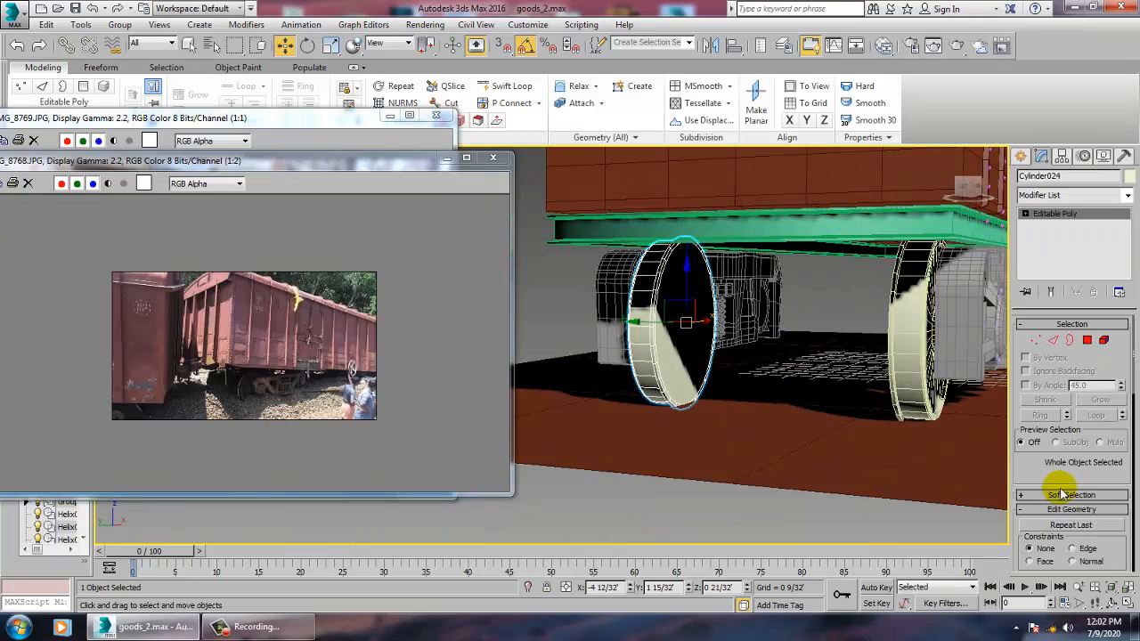
left_click_drag(1060, 483, 1074, 354)
left_click(1036, 486)
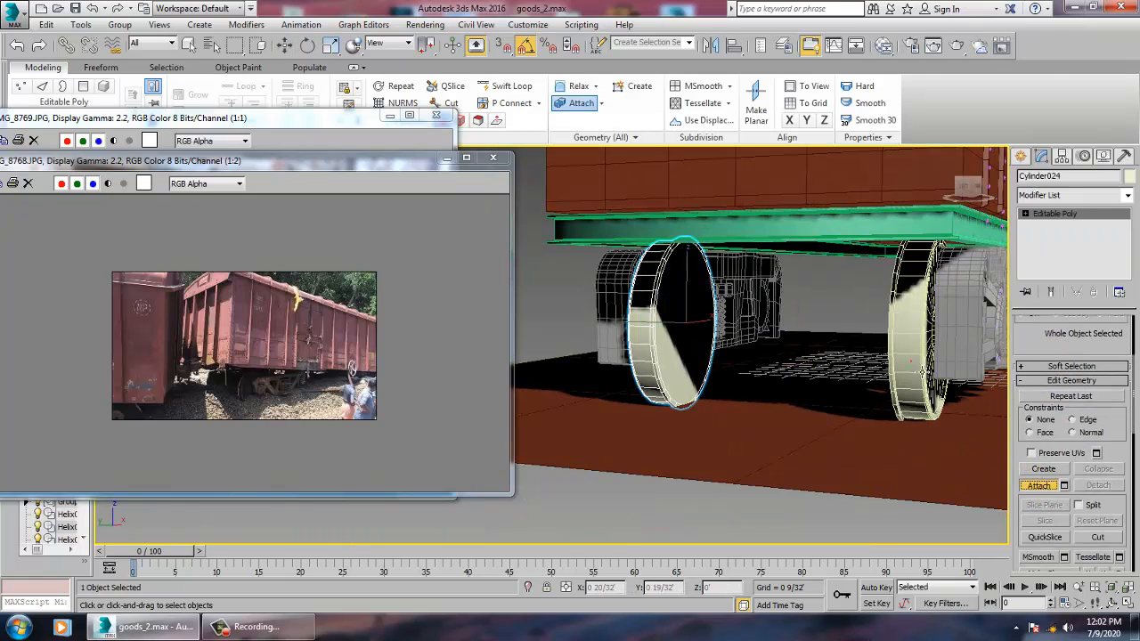
middle_click_drag(912, 361, 967, 352, "alt")
key("w")
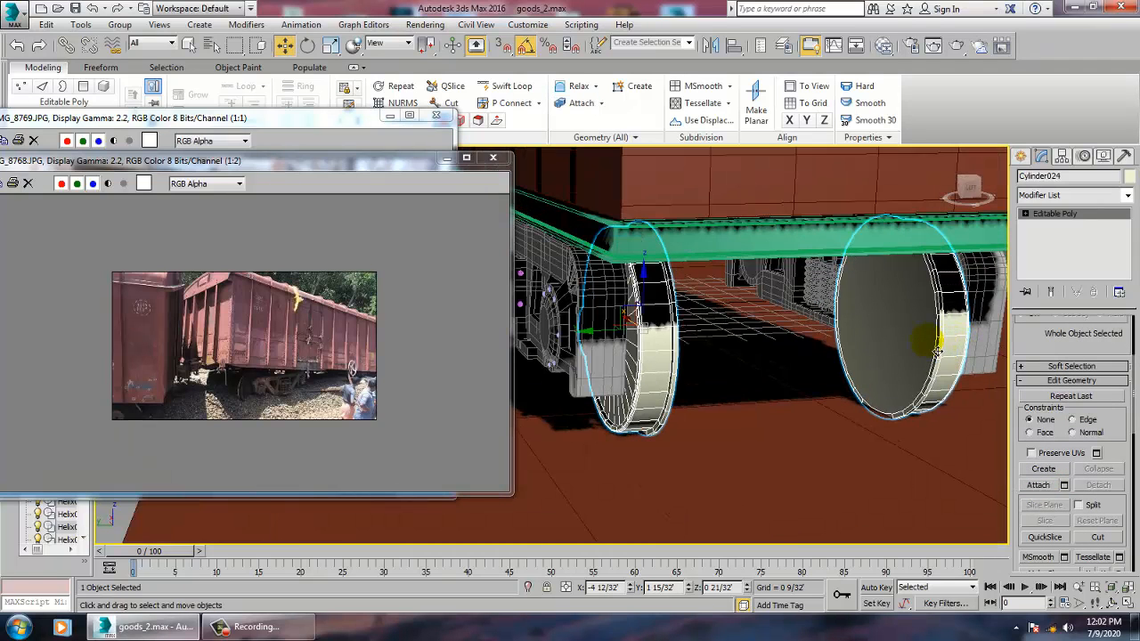
- Inset the facing inner polygons of both wheels to small central hubs and bridge them to form the axle
key("4")
middle_click_drag(931, 348, 706, 318, "alt")
left_click(652, 297)
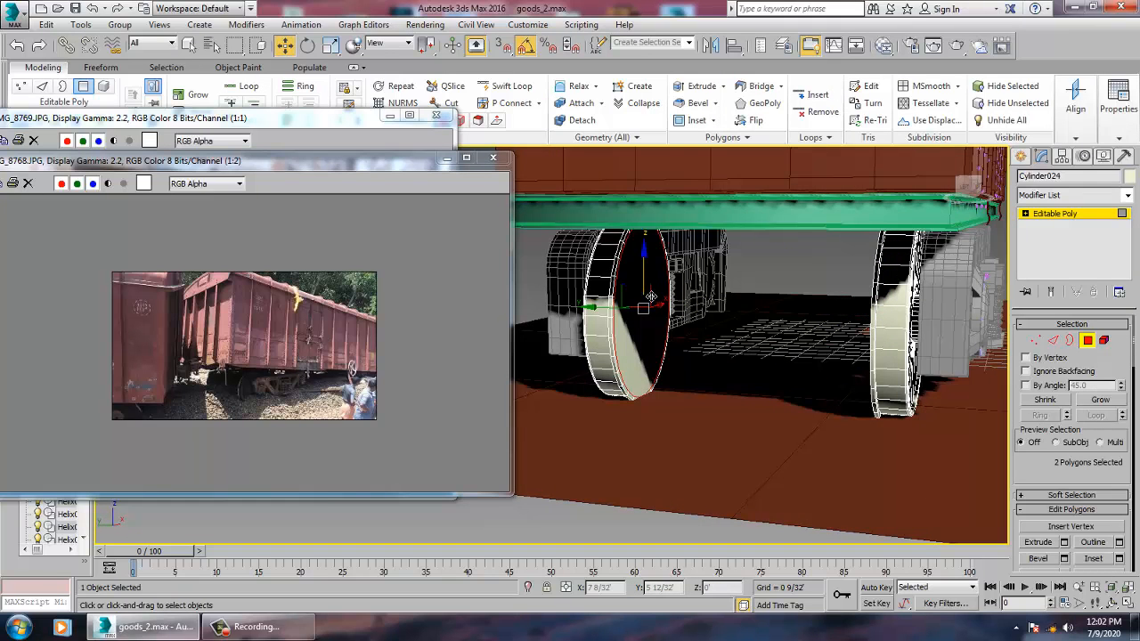
key("F2")
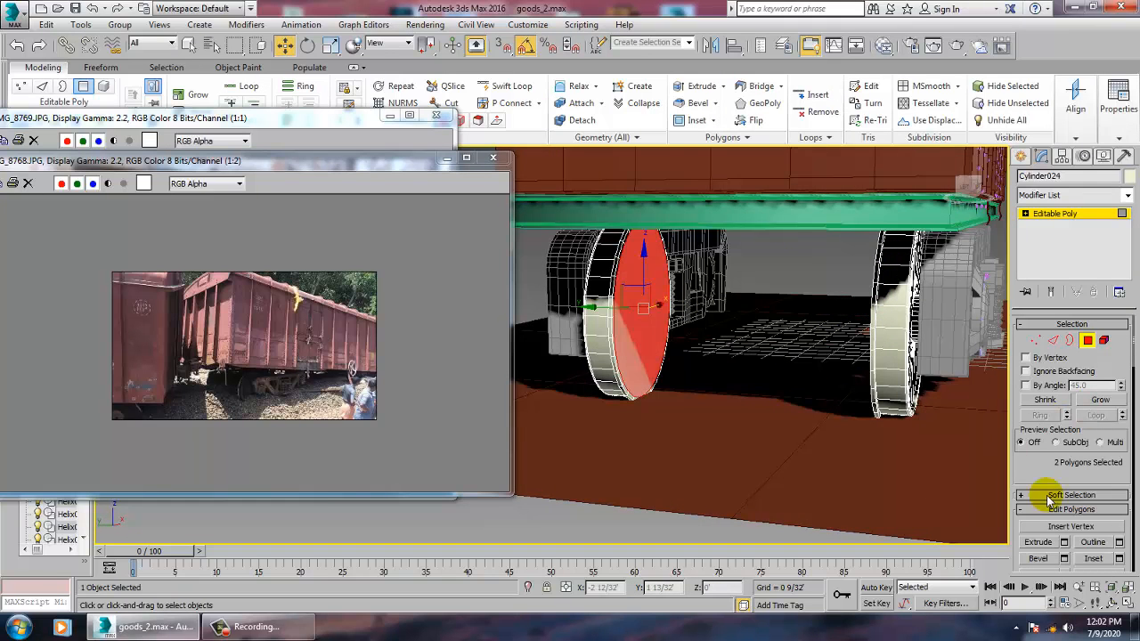
left_click(1121, 560)
left_click(559, 395)
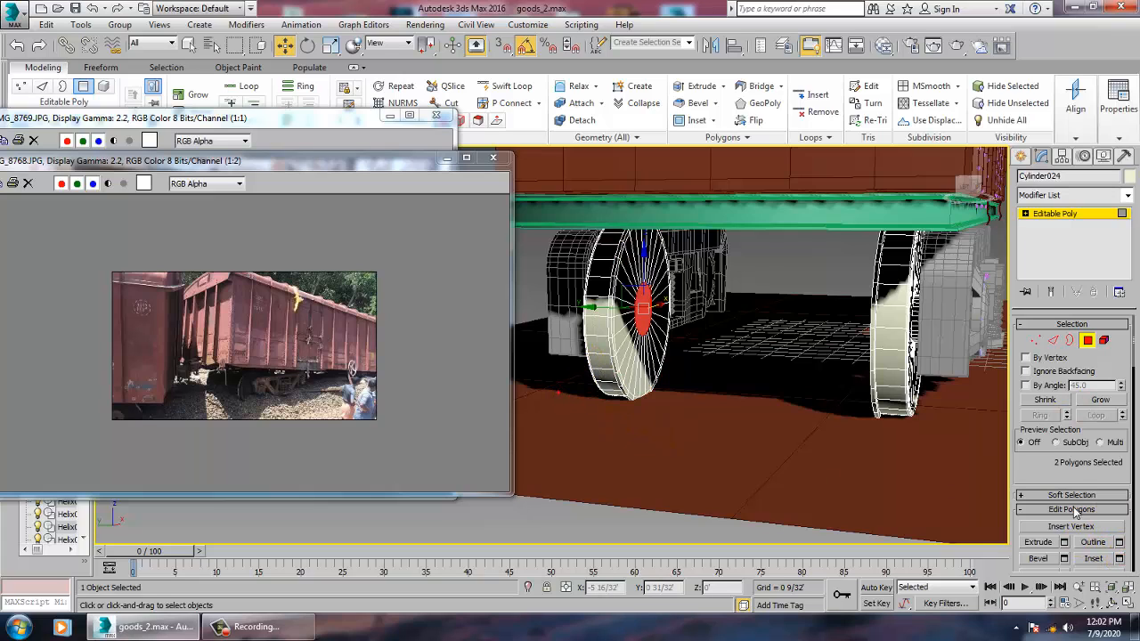
left_click_drag(1076, 484, 1076, 413)
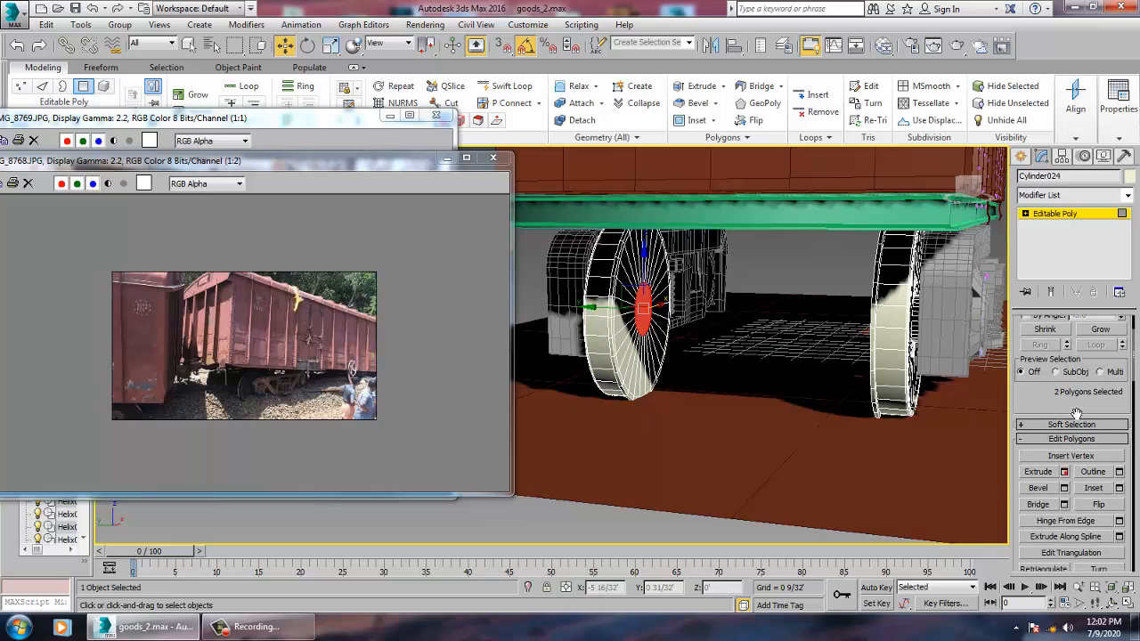
left_click(1041, 505)
middle_click_drag(777, 398, 877, 416, "alt")
left_click(1068, 216)
- Copy the wheelset along X to the bogie's other end, at about X -1 9/32'
key("alt+w")
right_click(807, 311)
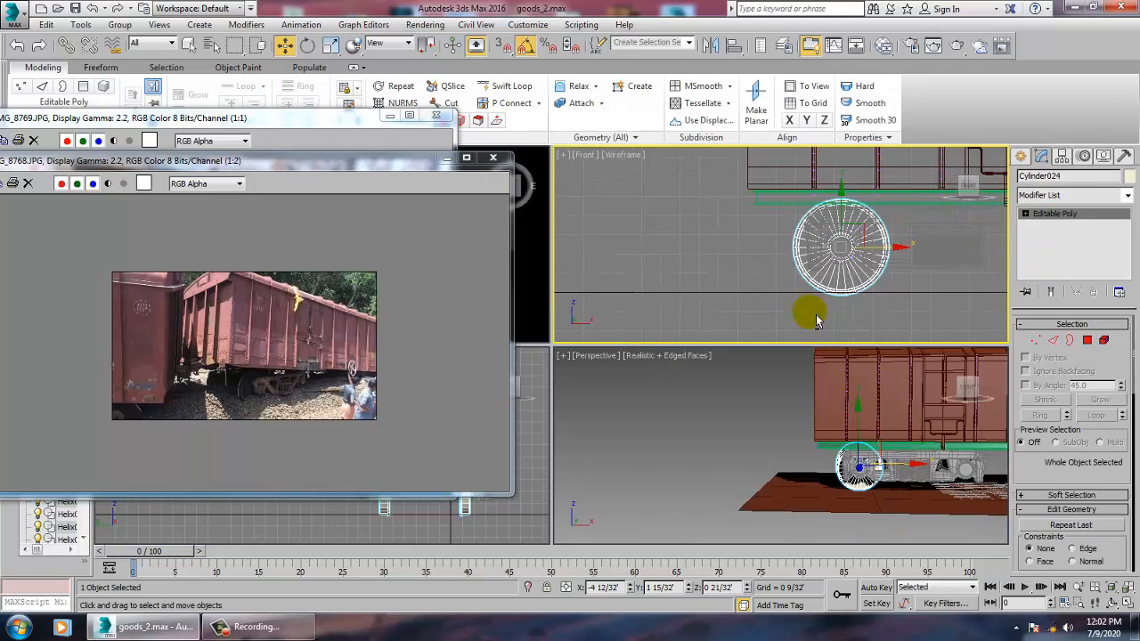
key("alt+w")
middle_click_drag(853, 311, 653, 349)
left_click_drag(620, 364, 835, 397, "shift")
left_click(572, 374)
- Select the complete bogie, including both wheelsets and side frames, without the underframe and wagon body
scroll(752, 443, "down", 3)
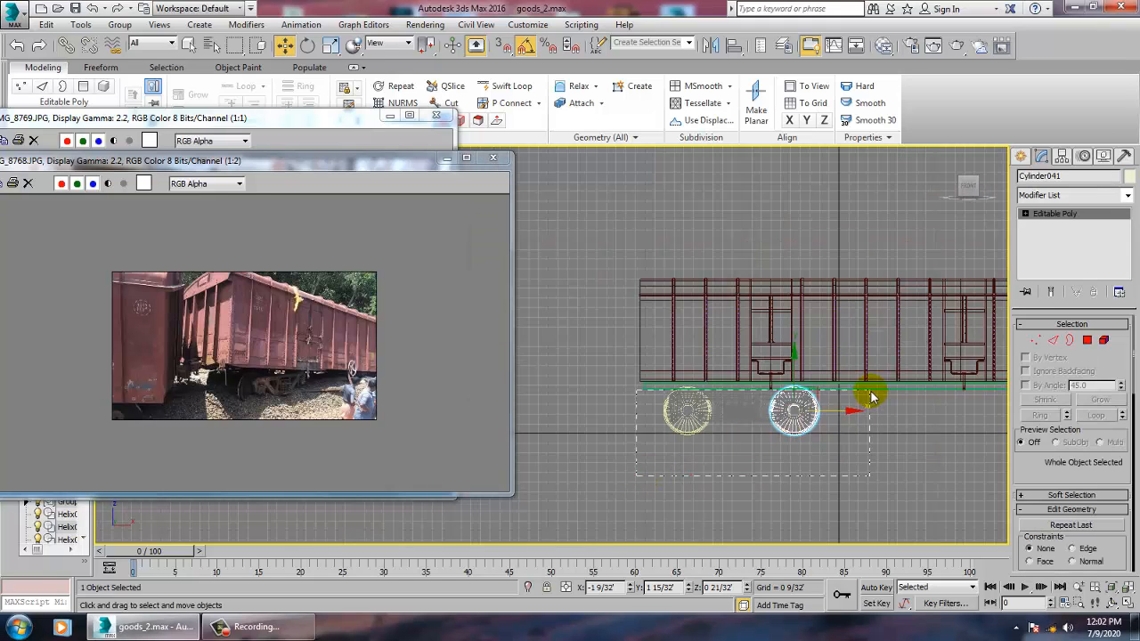
left_click_drag(870, 392, 873, 392)
middle_click_drag(865, 384, 733, 376)
scroll(733, 422, "down", 2)
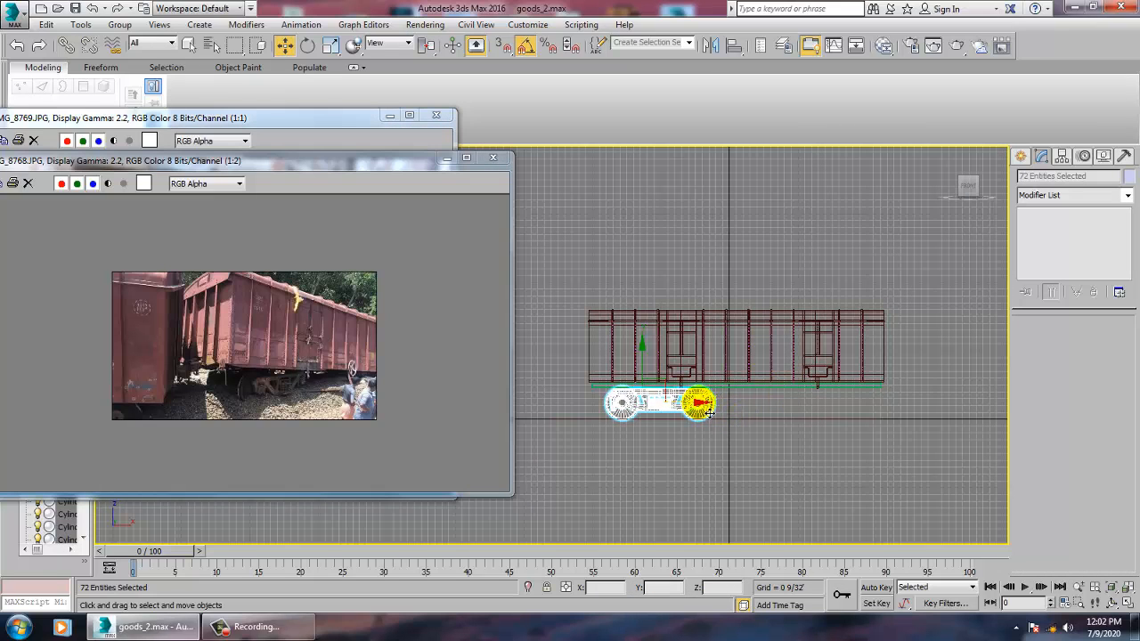
- Examine the bogie's side frame, springs and wheels up close in reference photo IMG_8769
left_click(290, 148)
scroll(294, 306, "down", 3)
scroll(290, 300, "up", 4)
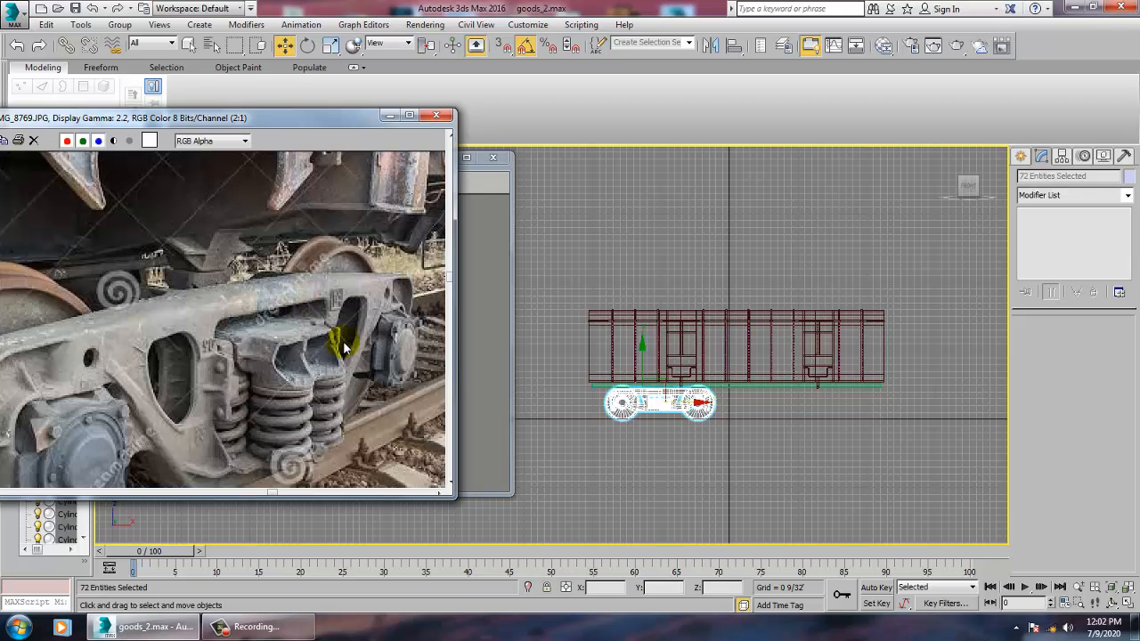
left_click(480, 352)
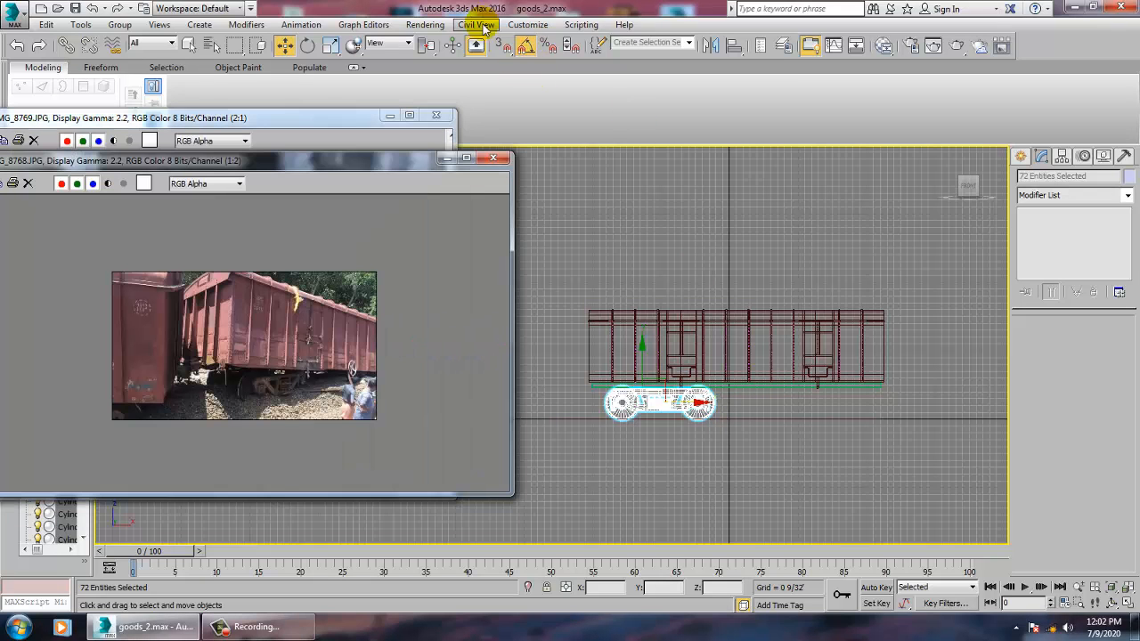
- Preview the images in the goods bogie folder, open reference photo IMG_8771 and enlarge it beside the model
left_click(425, 24)
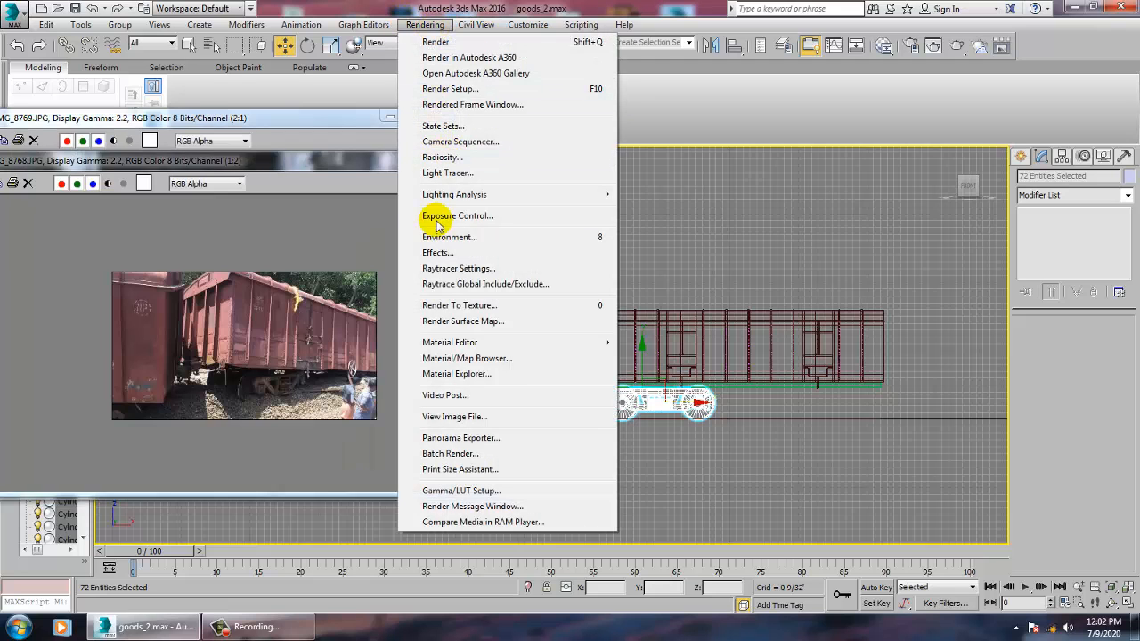
left_click(485, 418)
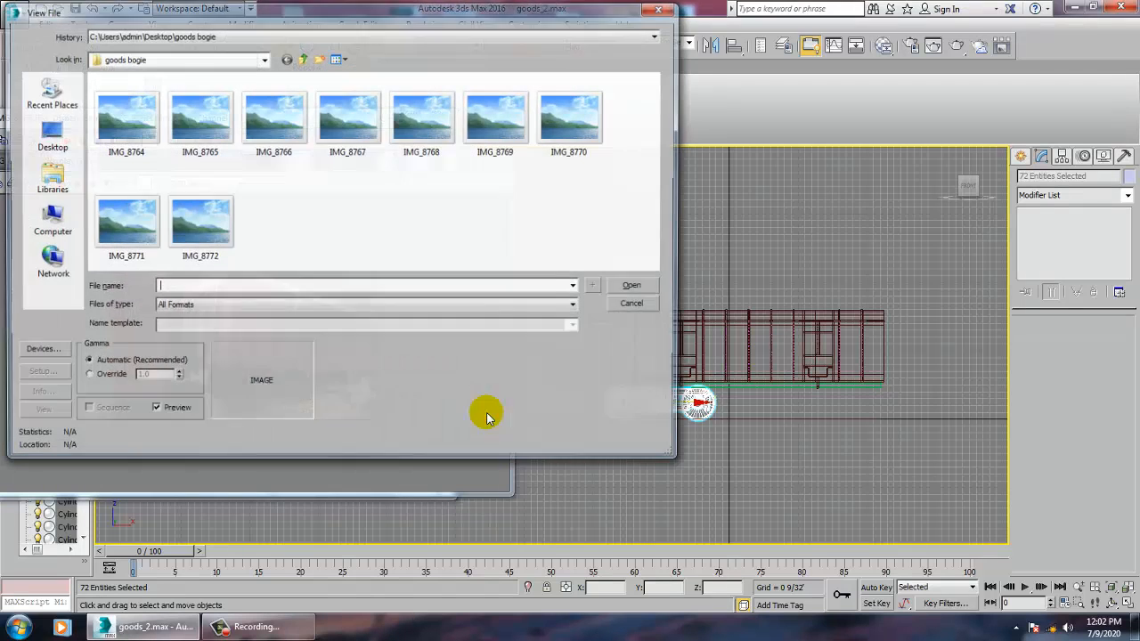
left_click(189, 228)
left_click(426, 116)
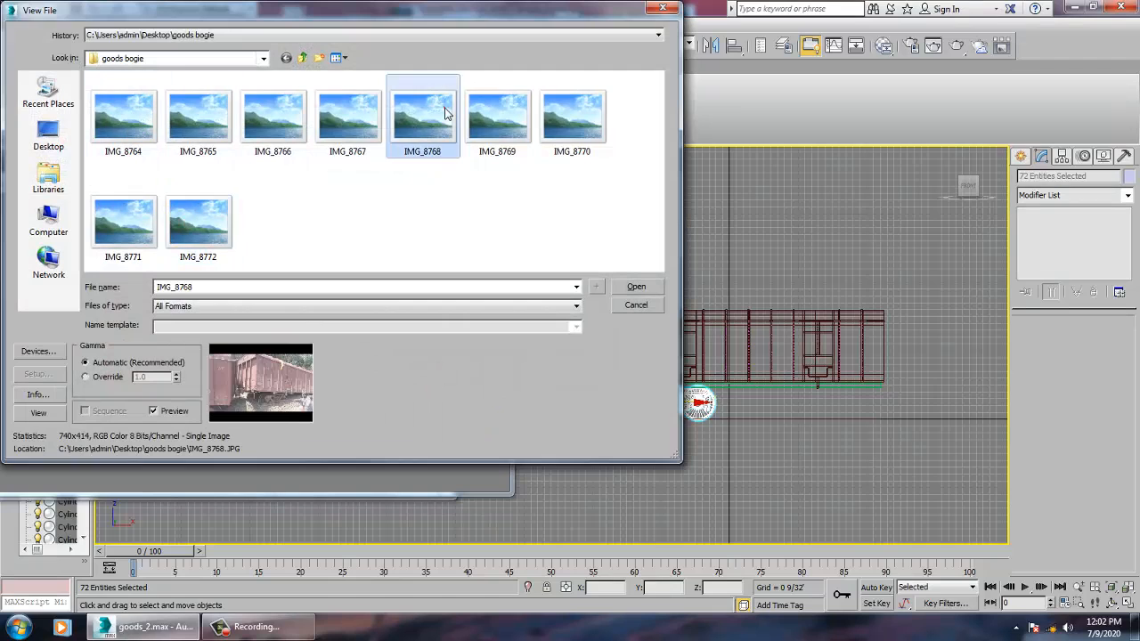
left_click(361, 122)
left_click(479, 122)
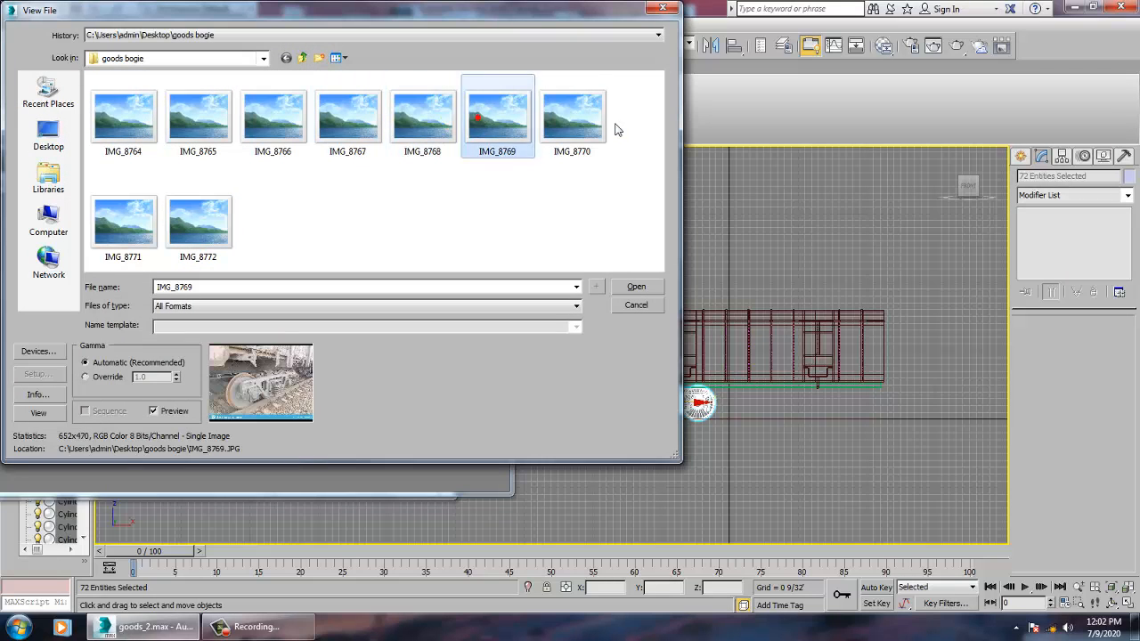
left_click(588, 132)
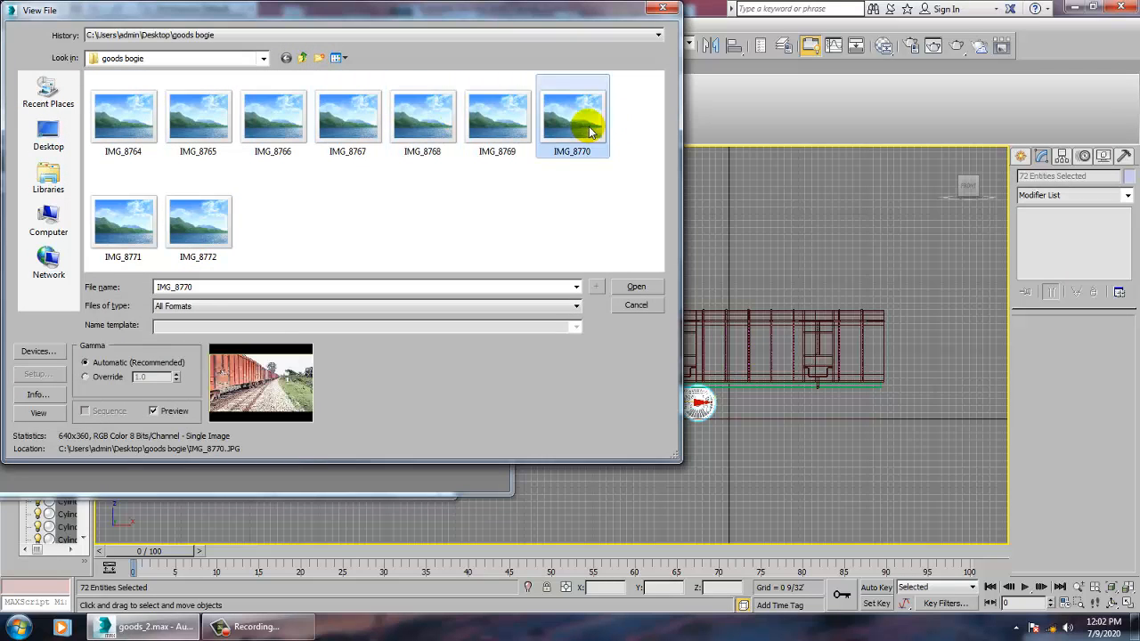
left_click(140, 218)
double_click(127, 227)
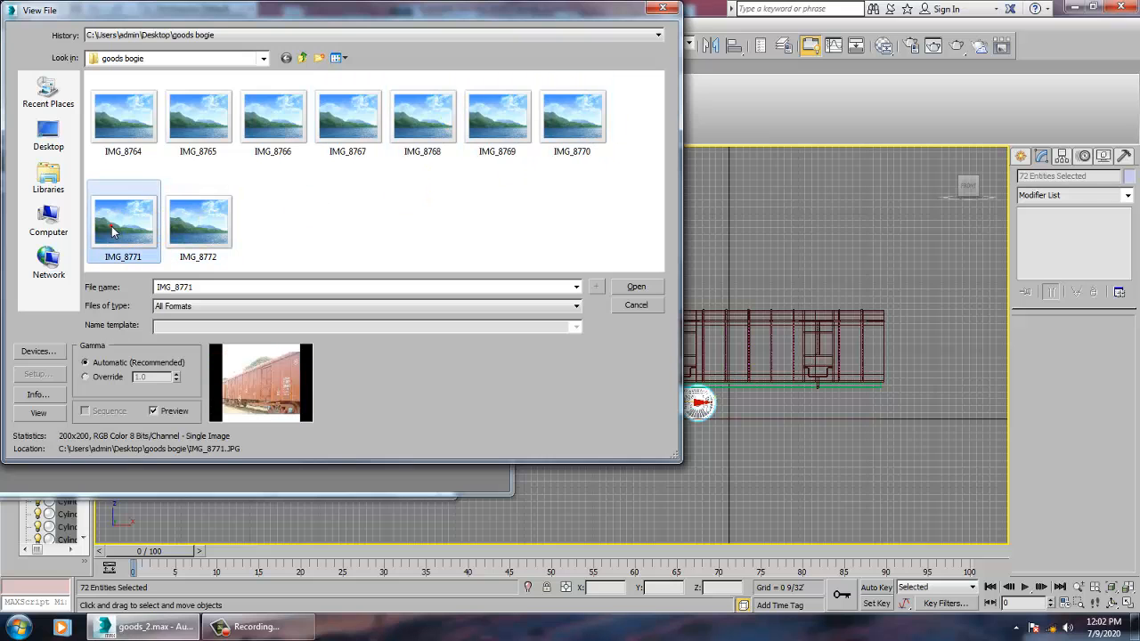
left_click_drag(858, 217, 318, 216)
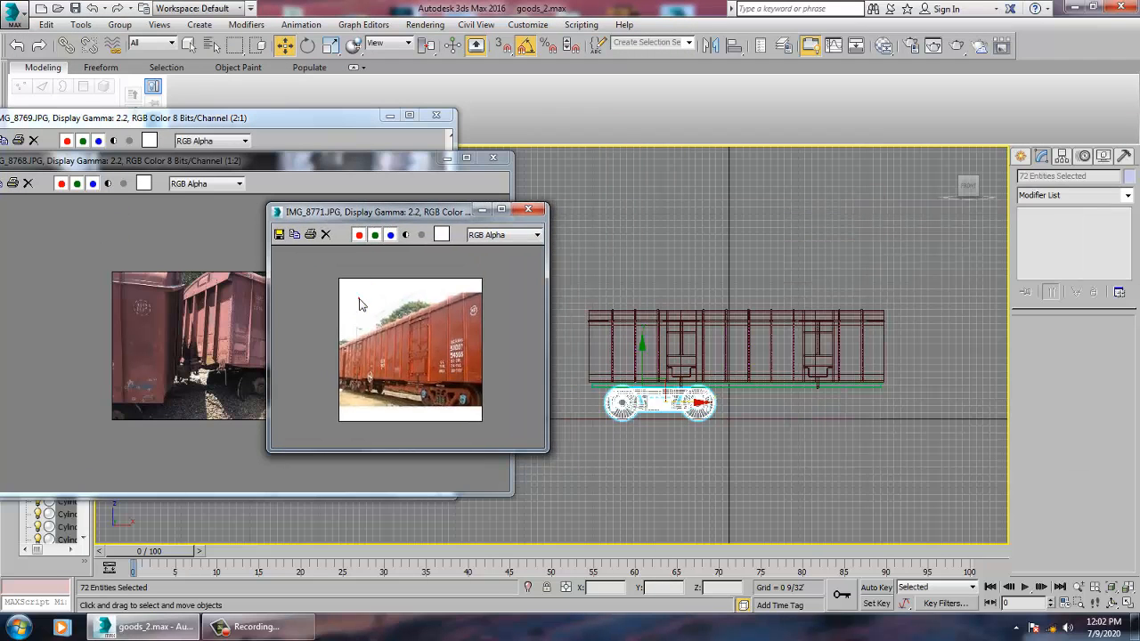
scroll(452, 409, "up", 2)
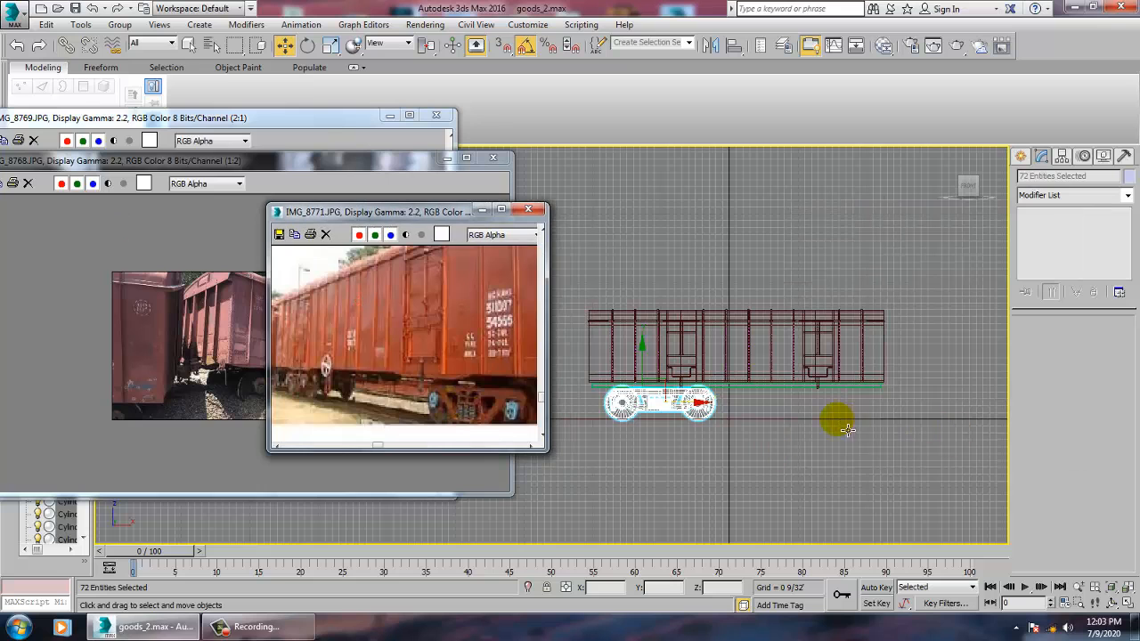
- Scale the selected bogie down uniformly and move it about 0 19/32' along X toward the nearer wagon end, just below the underframe
middle_click_drag(812, 400, 784, 402)
scroll(683, 401, "up", 2)
middle_click_drag(682, 417, 845, 426)
scroll(790, 402, "up", 2)
scroll(776, 420, "up", 2)
middle_click_drag(776, 420, 954, 433)
key("r")
left_click_drag(889, 415, 851, 394)
key("w")
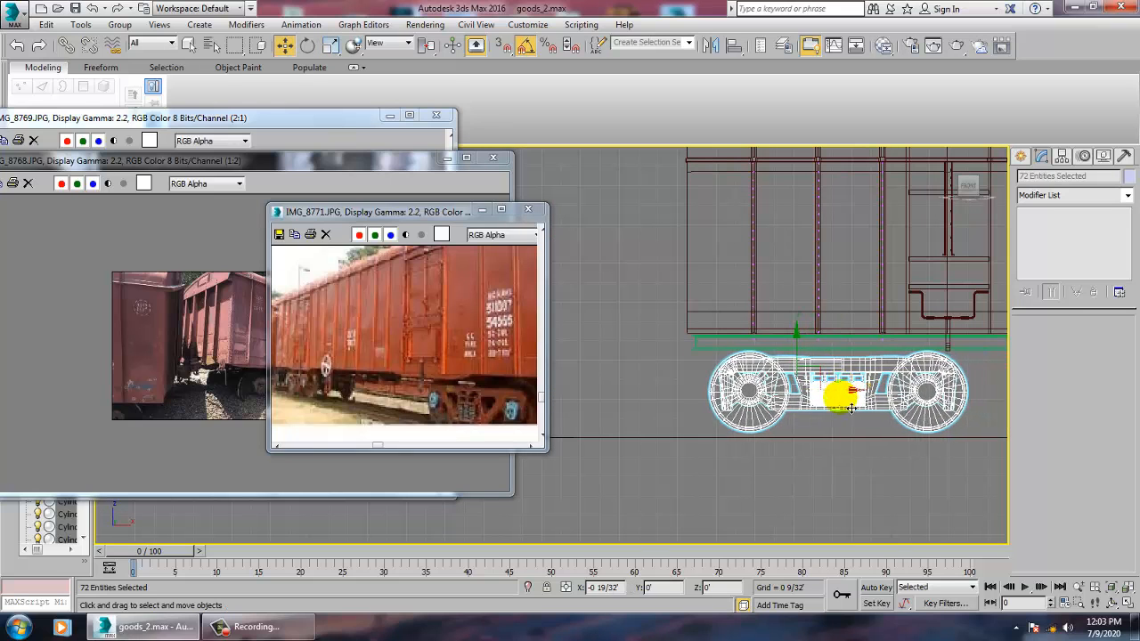
- Lengthen the wagon body by moving the vertices of its end section away from the bogie about 3 10/32' along X
key("alt+w")
right_click(824, 444)
key("alt+w")
middle_click_drag(824, 444, 835, 331, "alt")
left_click(848, 334)
key("1")
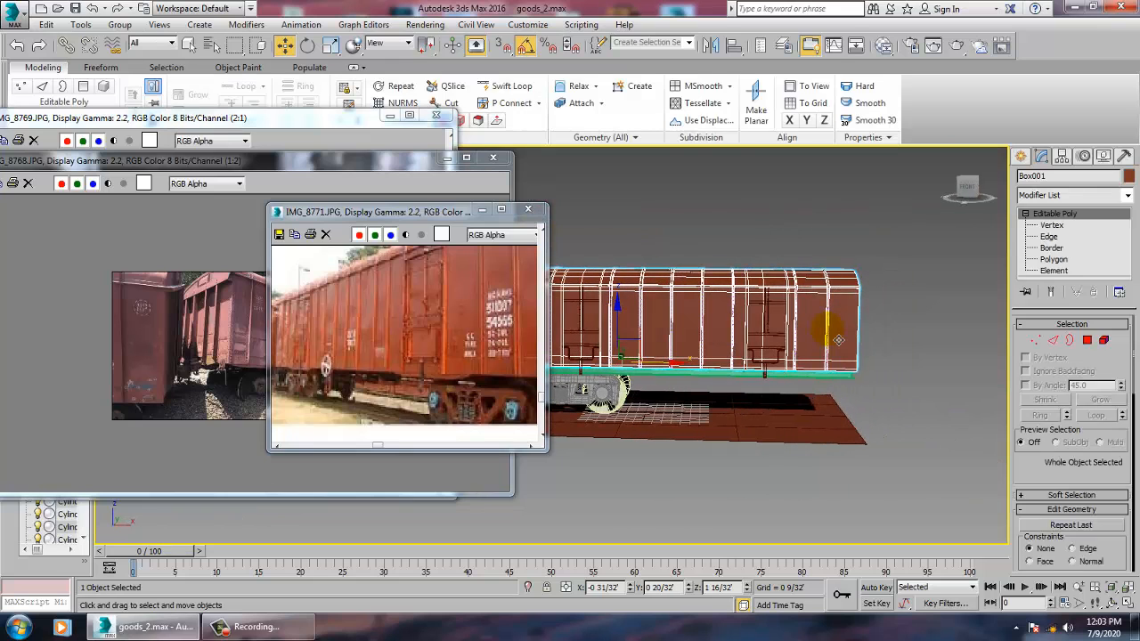
left_click_drag(925, 455, 925, 454)
left_click_drag(847, 326, 955, 341)
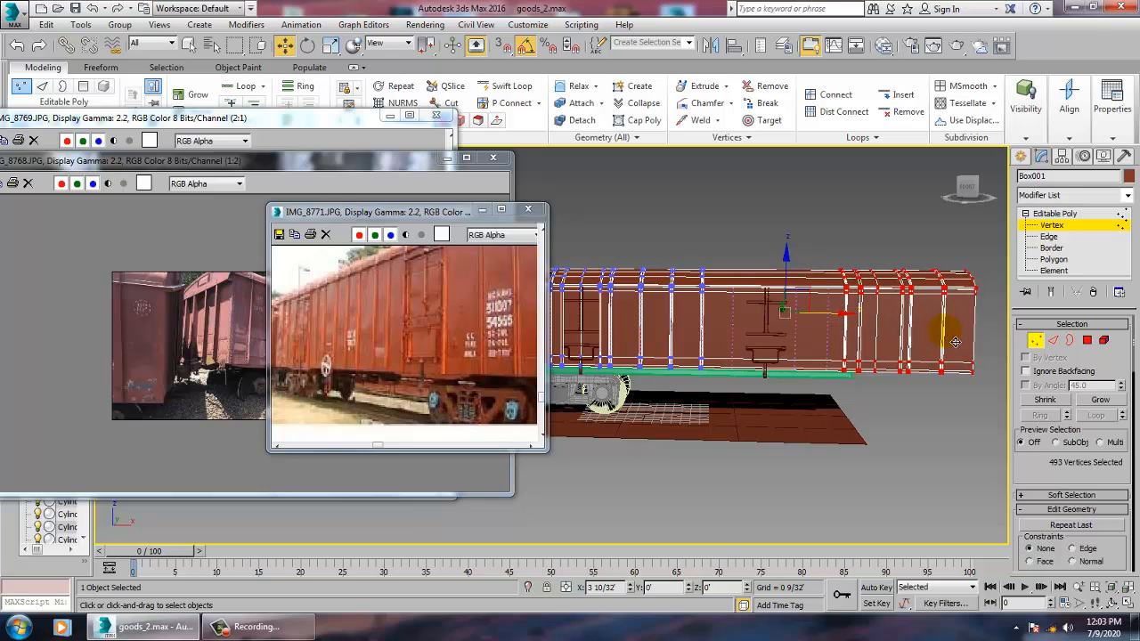
- Leave vertex editing and move the latch and bracket fittings of the farther door along X toward the extended end of the wagon
left_click(1069, 214)
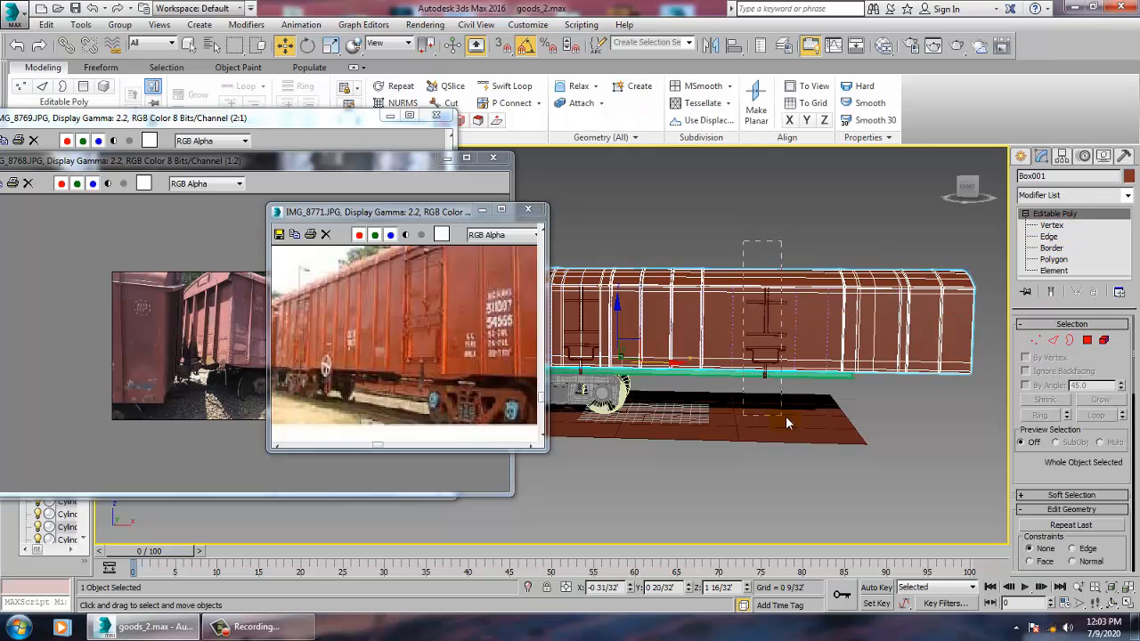
left_click_drag(786, 416, 787, 414)
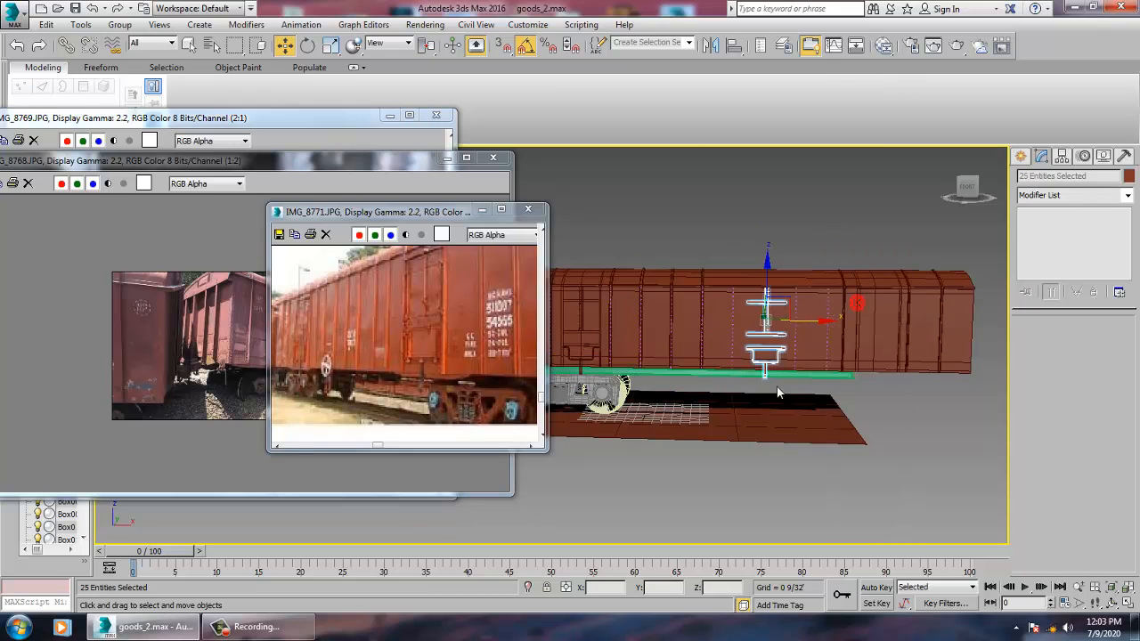
scroll(791, 394, "up", 2)
left_click_drag(781, 300, 960, 346)
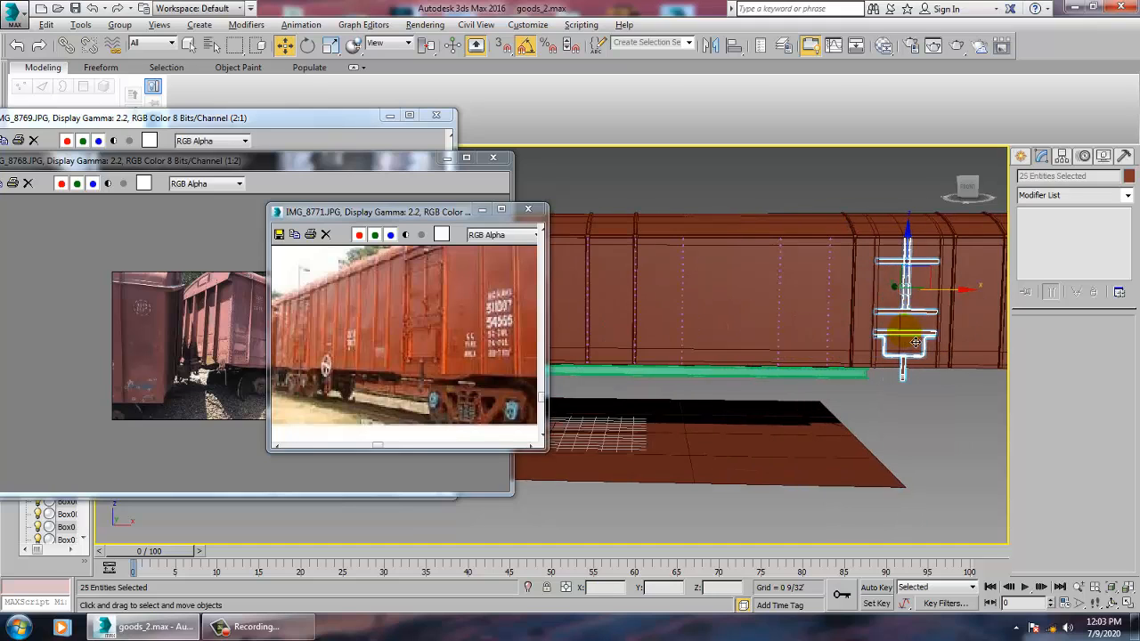
middle_click_drag(724, 310, 718, 329)
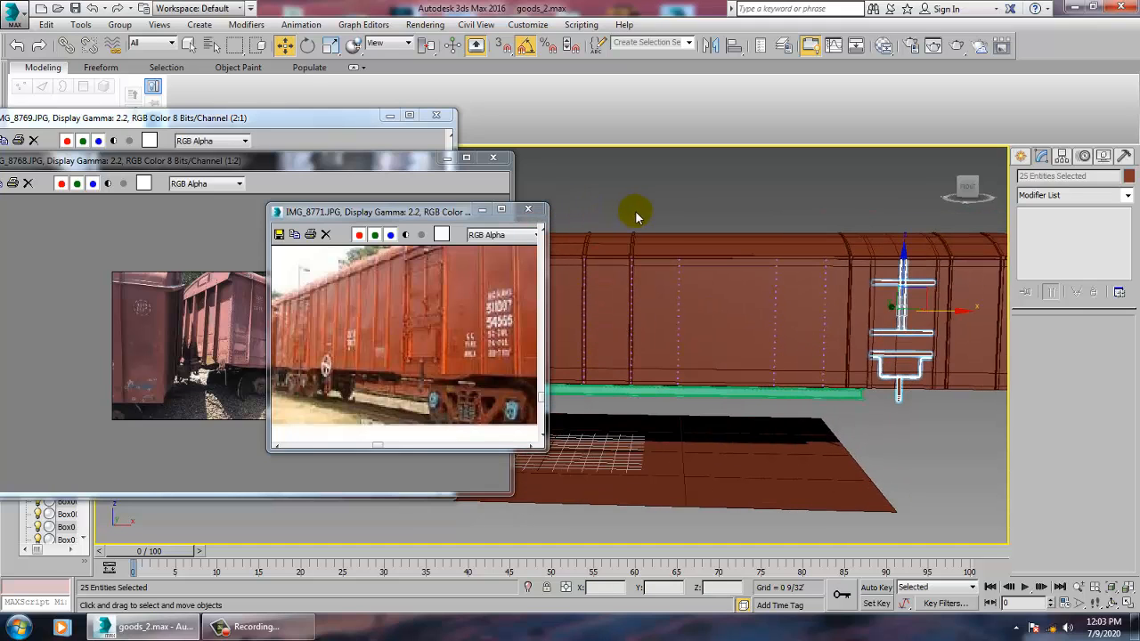
- Move the three groups of rivet lines near the farther door about 3 8/32' along X onto the shifted side ribs
left_click_drag(855, 451, 857, 450)
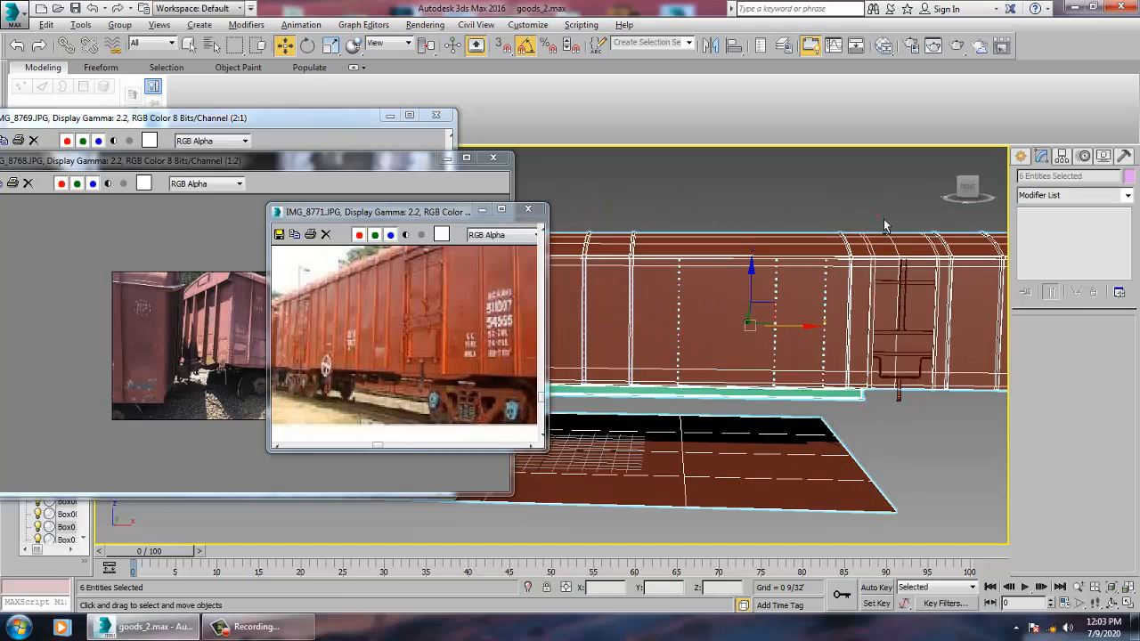
left_click_drag(842, 337, 999, 364)
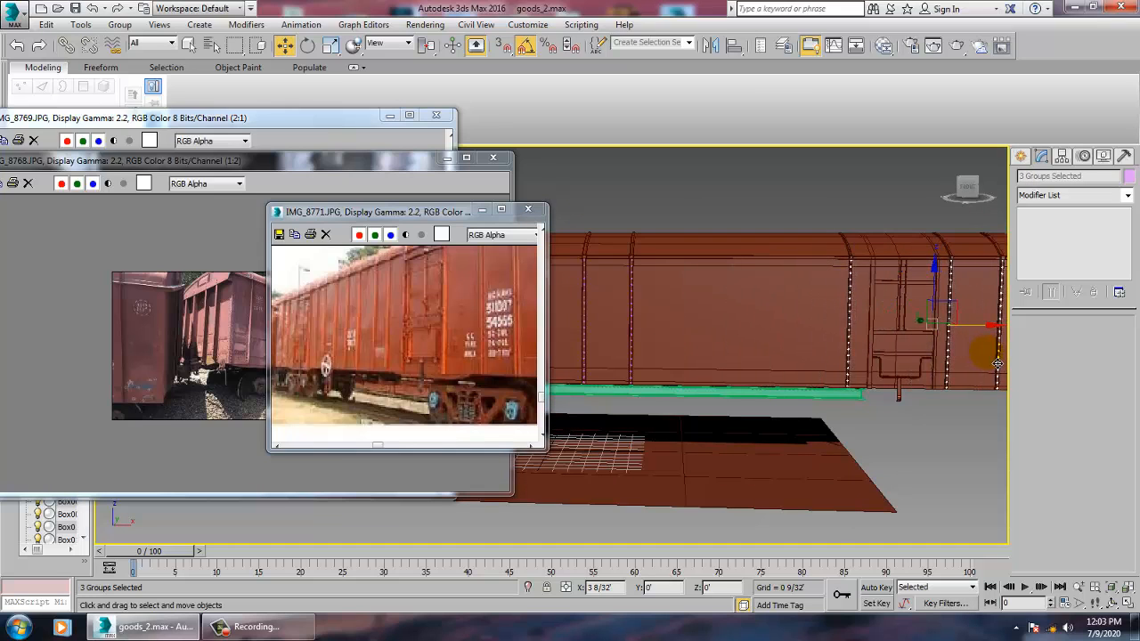
scroll(999, 363, "up", 2)
scroll(751, 402, "down", 5)
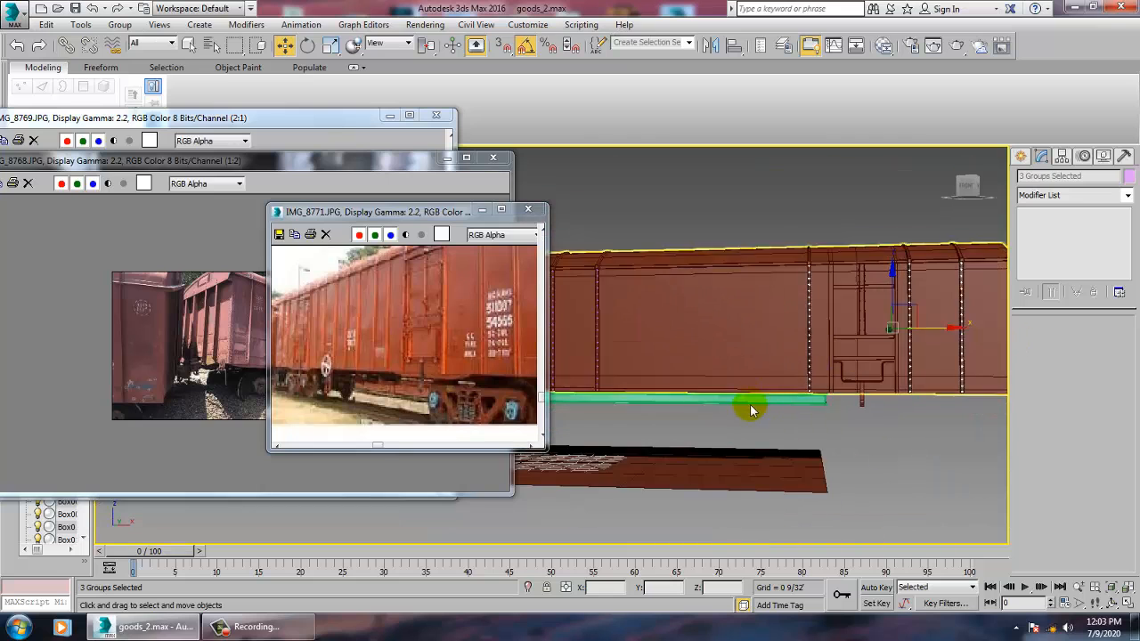
middle_click_drag(800, 456, 867, 433, "alt")
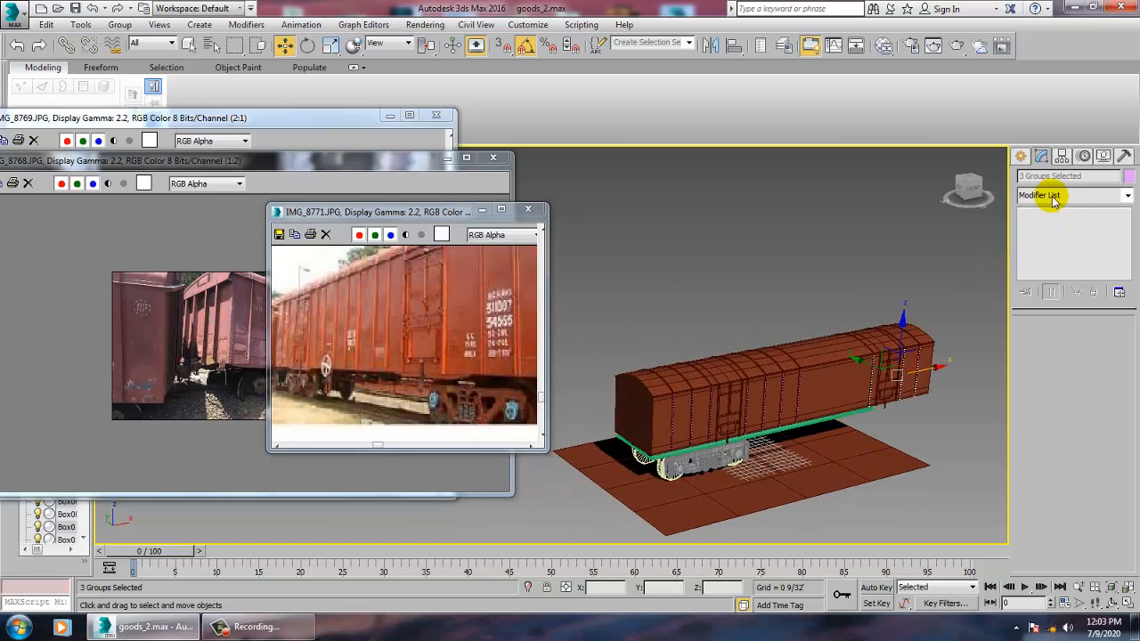
- Enlarge the ground plane and move it about 2 30/32' along X so that it lies beneath the lengthened wagon
left_click(743, 488)
middle_click_drag(743, 488, 733, 472, "alt")
key("r")
left_click_drag(732, 472, 886, 470)
key("w")
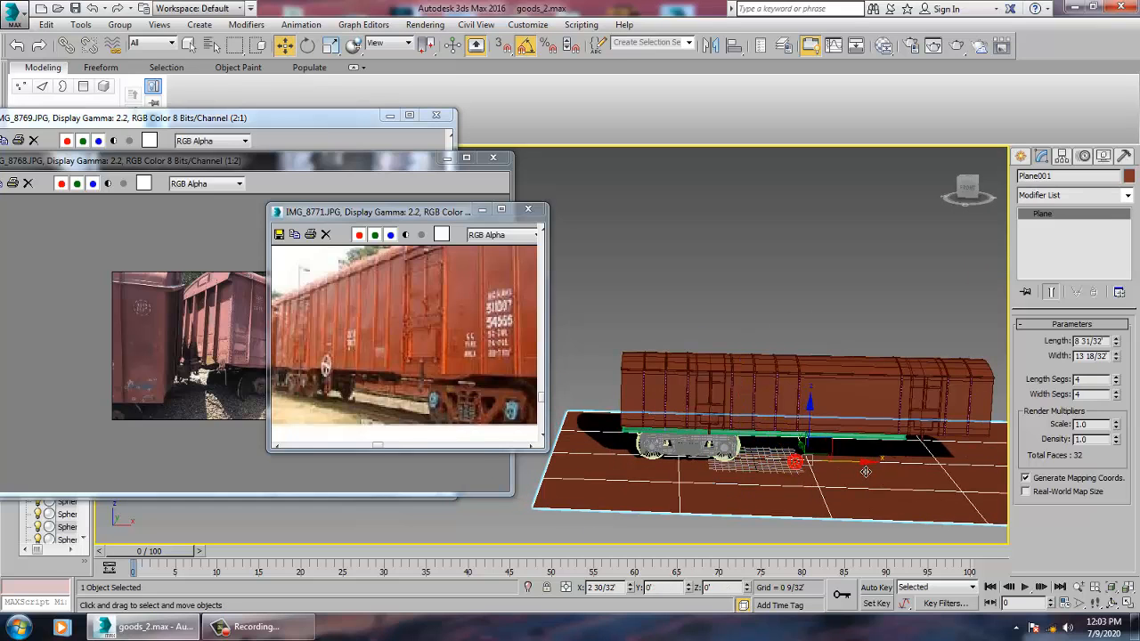
- Change the ground plane's object color to the custom grey
left_click(1128, 175)
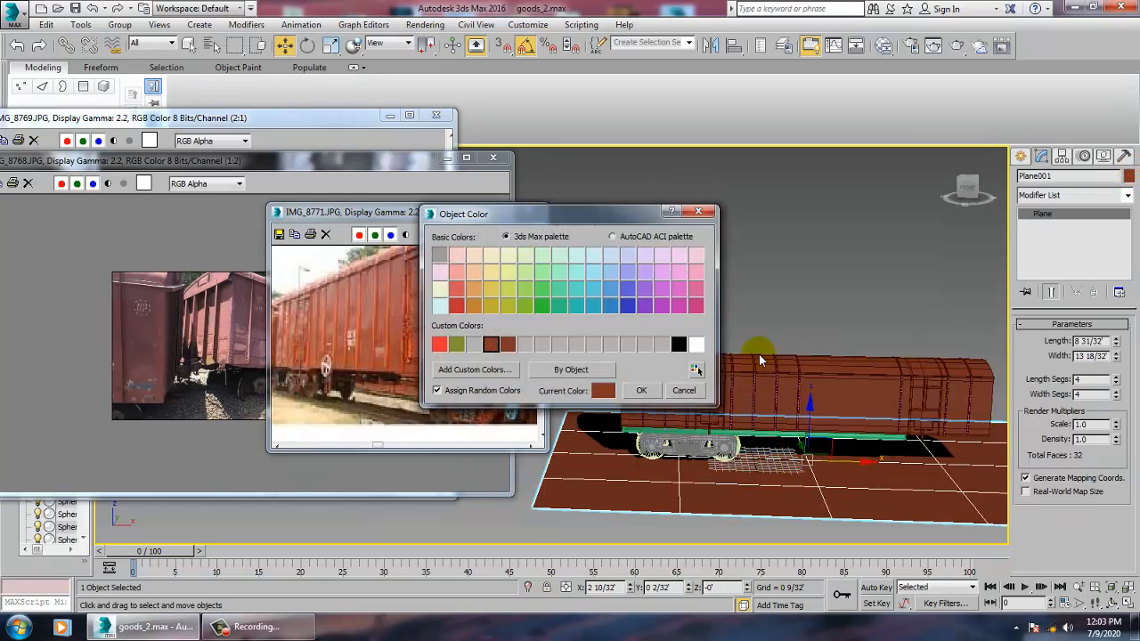
left_click(645, 345)
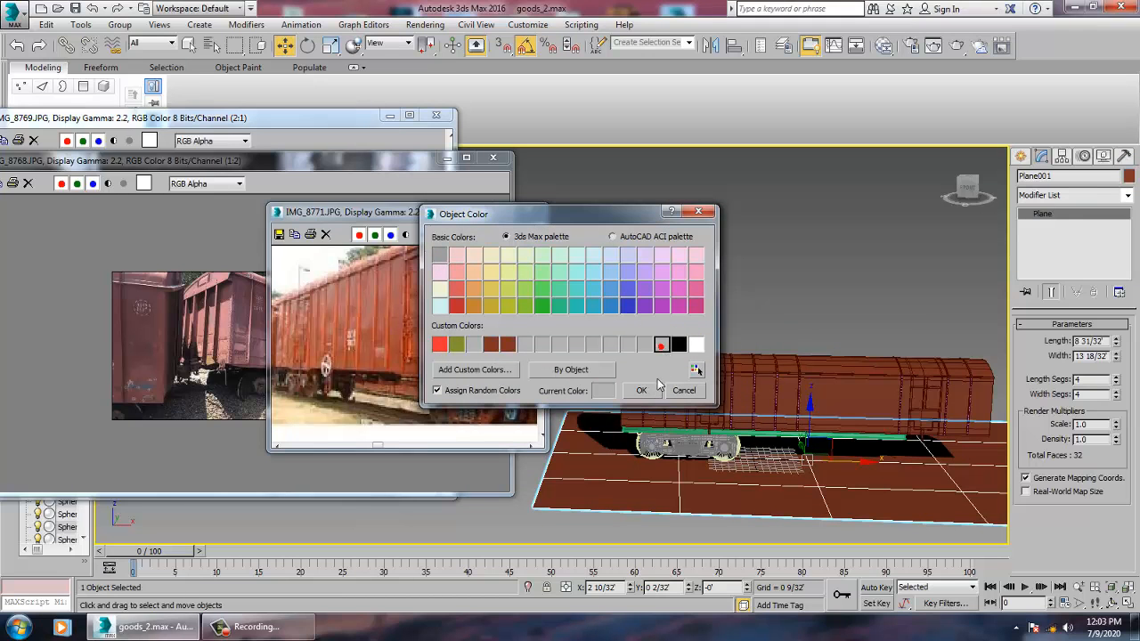
left_click(656, 388)
- Lengthen the green underframe in the front view by moving its end vertices along X to the extended end of the wagon body
key("alt+w")
key("alt+w")
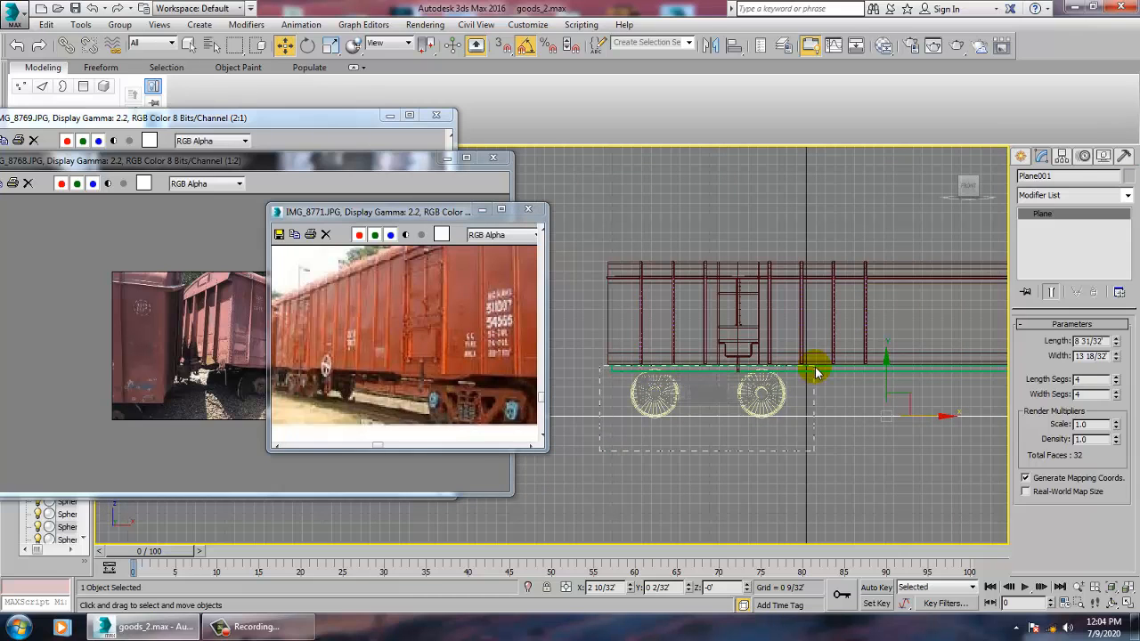
left_click_drag(816, 370, 817, 366)
left_click_drag(851, 214, 956, 551, "alt")
middle_click_drag(815, 365, 741, 376)
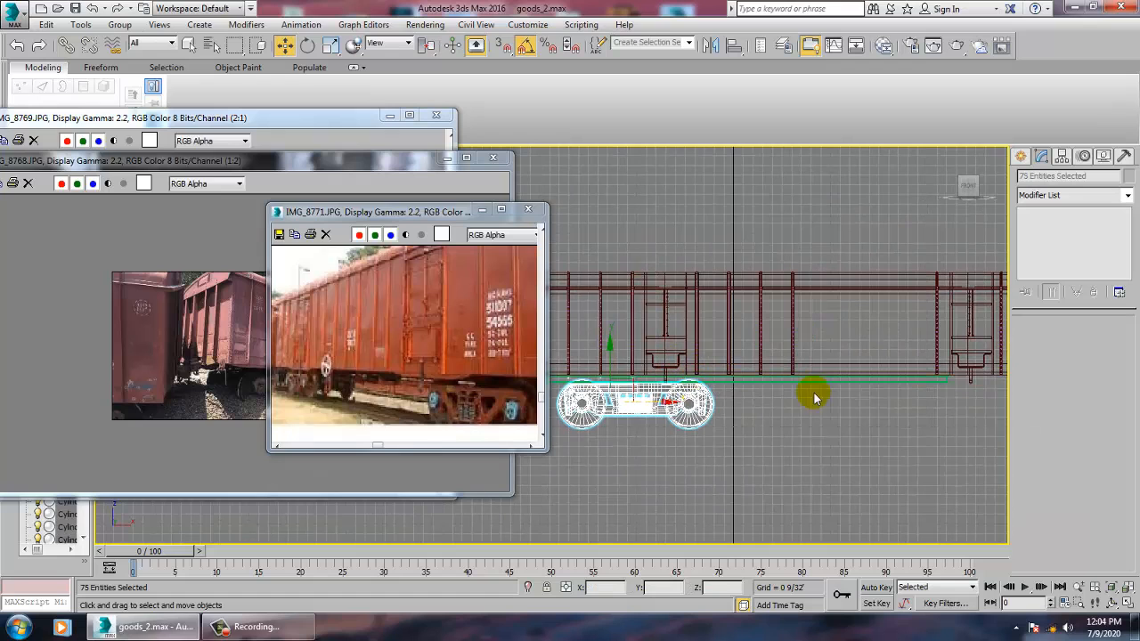
scroll(766, 396, "down", 2)
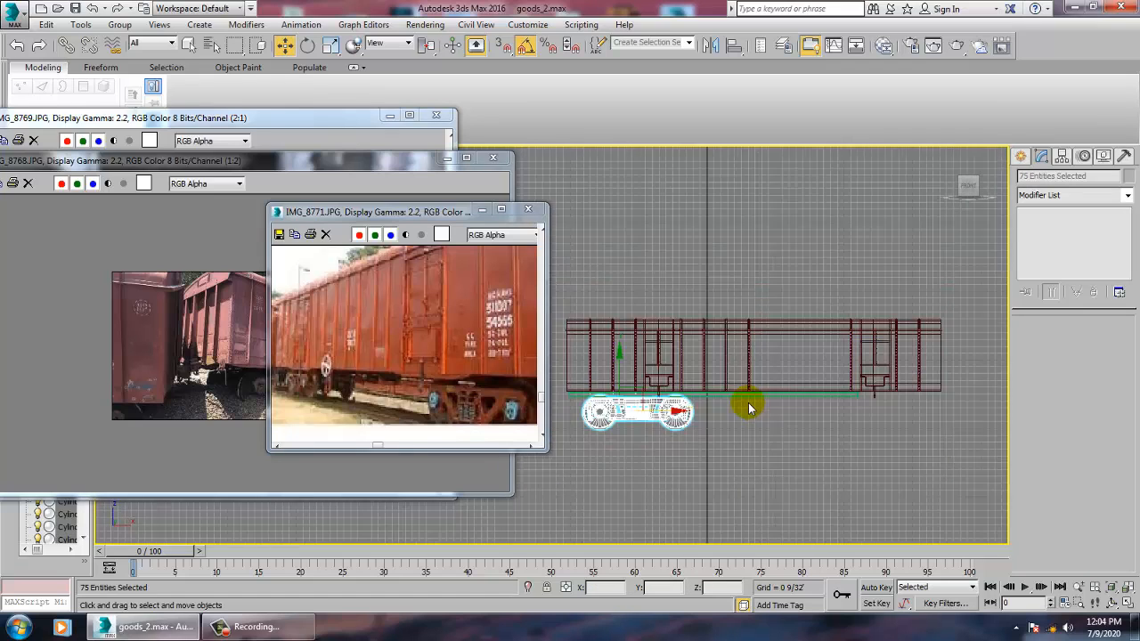
left_click(807, 429)
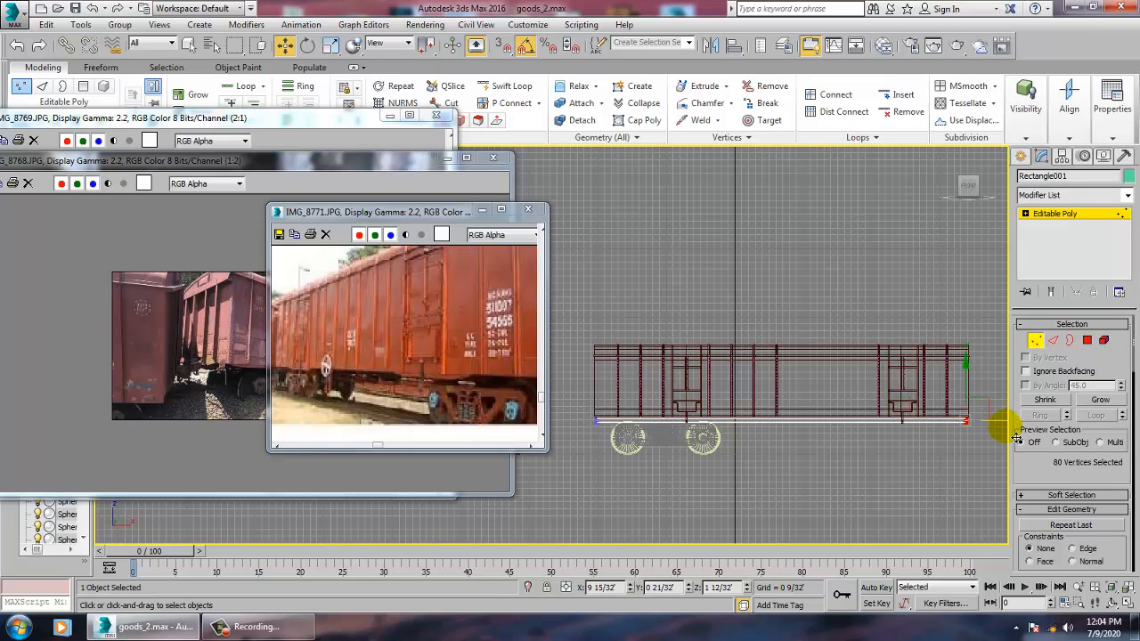
left_click(1054, 220)
- Select the complete bogie without the door fitting and make one copy about 10' along X under the other wagon end
left_click_drag(583, 483, 753, 424)
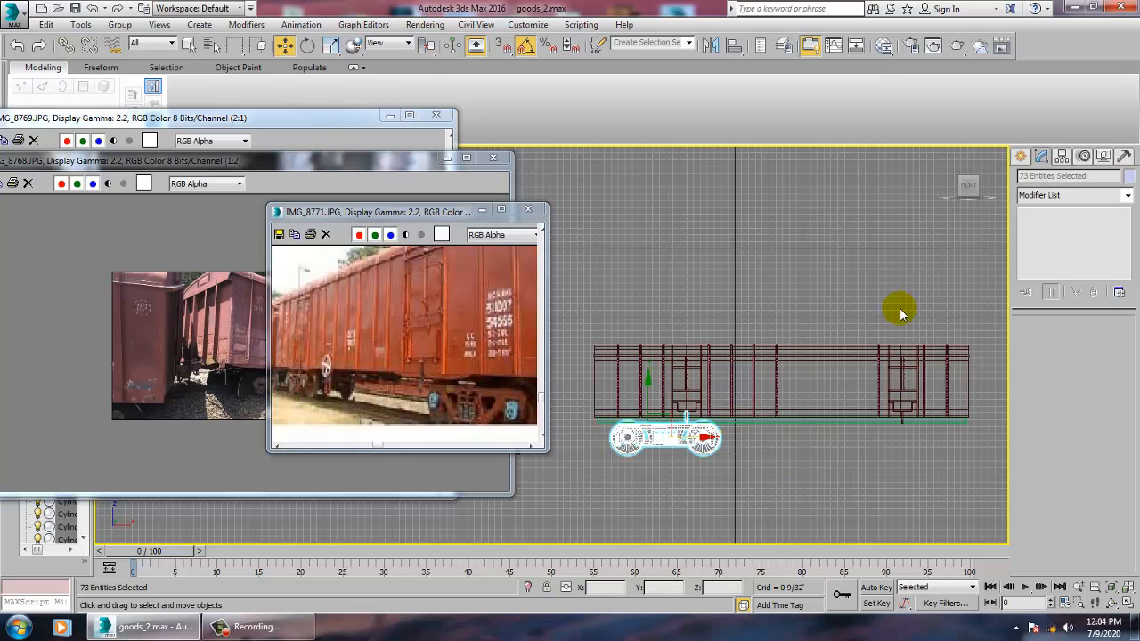
left_click(696, 447, "alt")
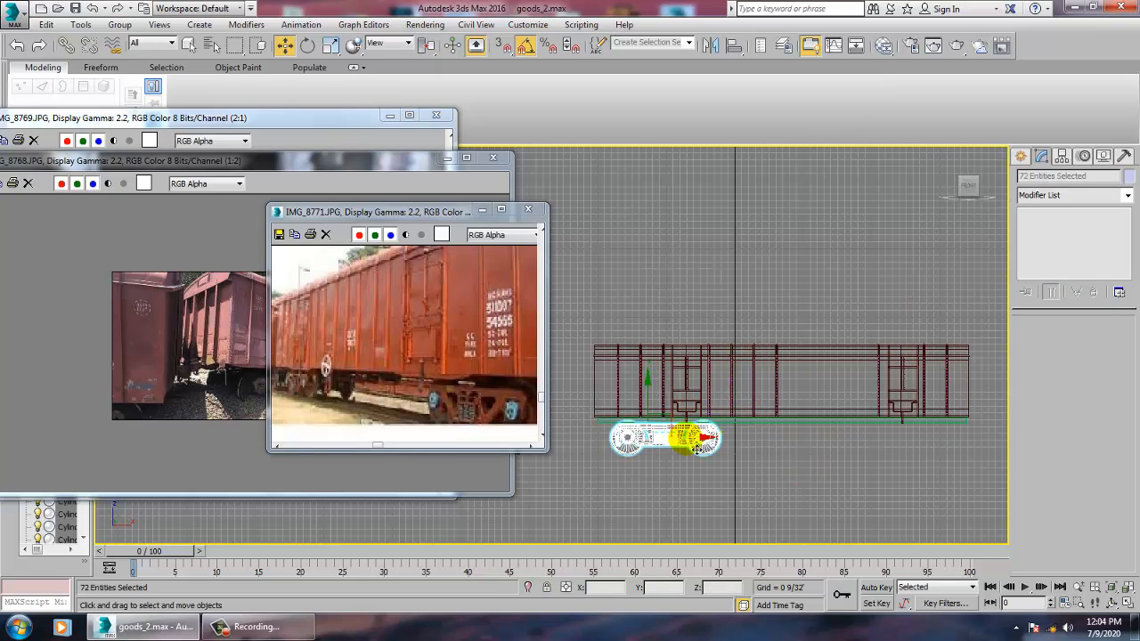
left_click_drag(706, 447, 952, 463, "shift")
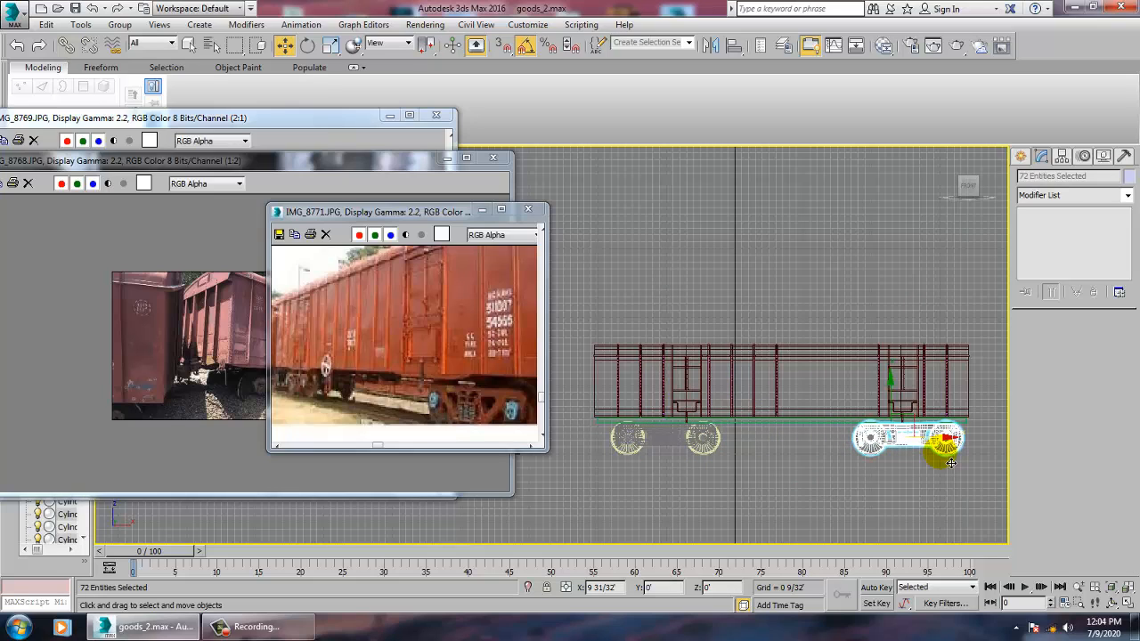
left_click_drag(951, 463, 954, 466, "shift")
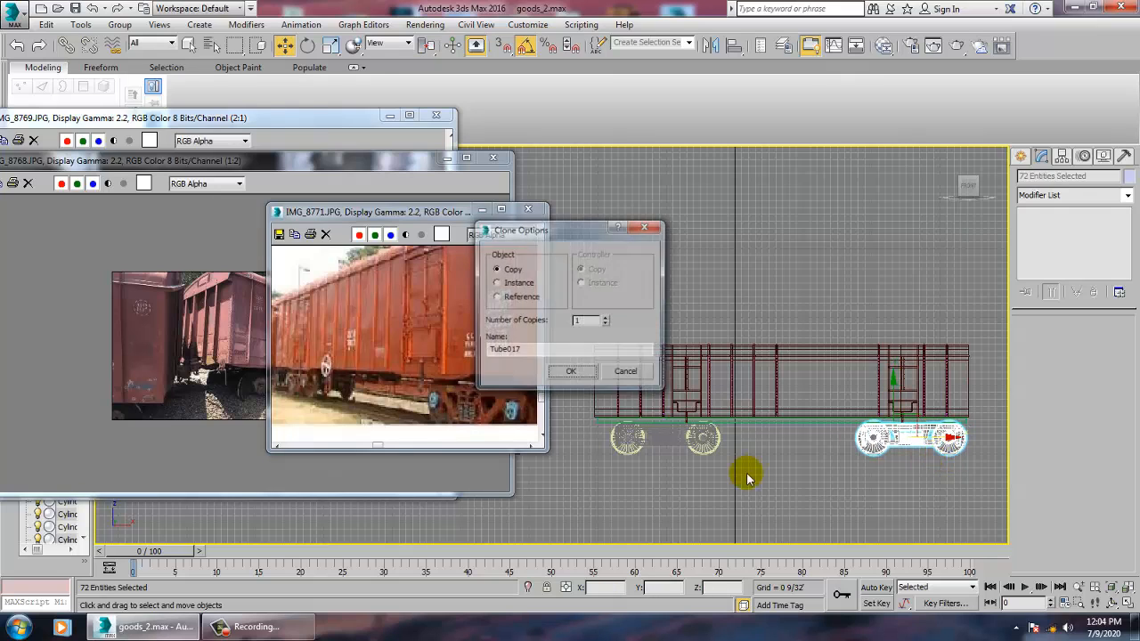
left_click(580, 374)
- Clear the selection and examine the wagon with both bogies in the perspective view, shaded without edged faces
left_click_drag(771, 433, 774, 495)
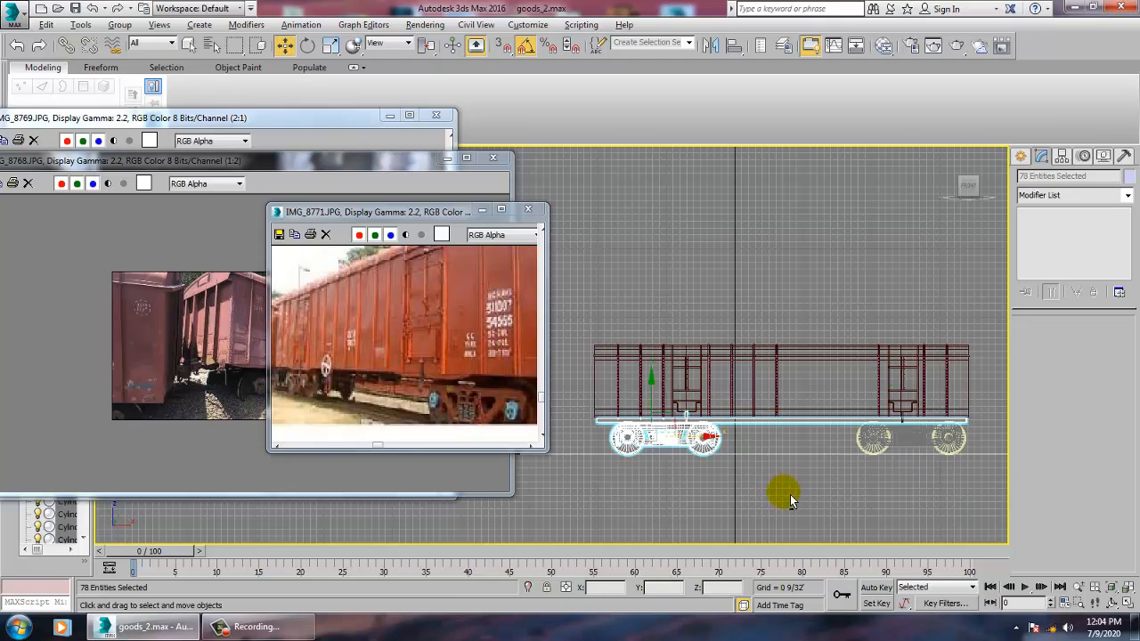
mouse_move(659, 294)
left_mouse_down()
mouse_move(723, 398)
mouse_move(710, 442)
mouse_move(690, 446)
left_mouse_up()
key("alt+w")
right_click(831, 491)
key("alt+w")
middle_click_drag(831, 484, 985, 539, "alt")
scroll(878, 465, "up", 3)
left_click(826, 253)
middle_click_drag(888, 428, 807, 367)
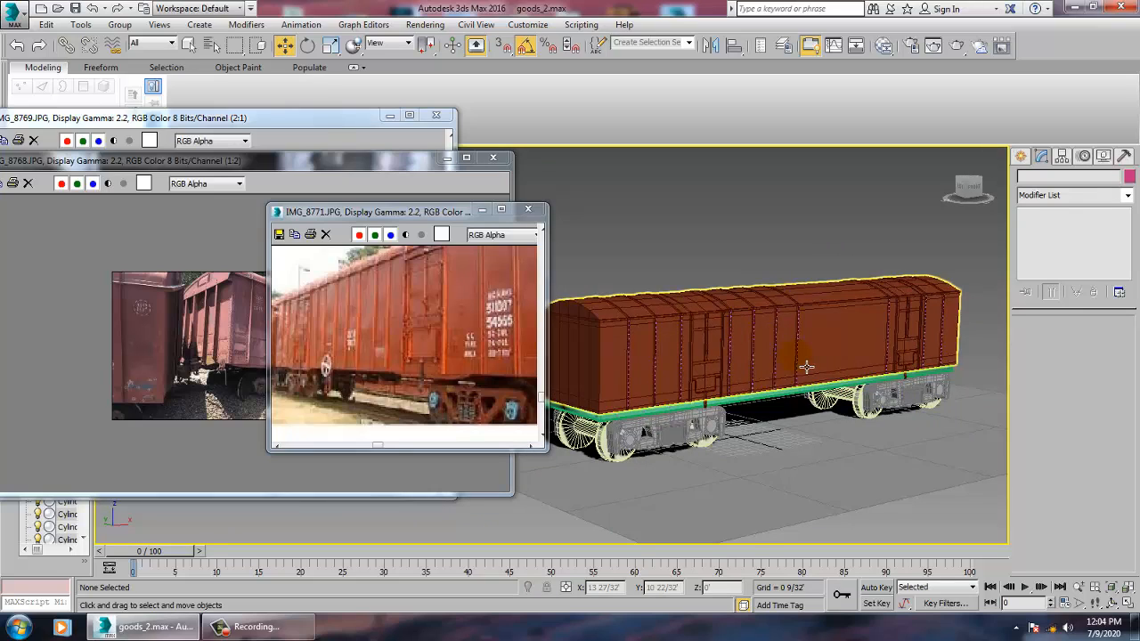
key("F4")
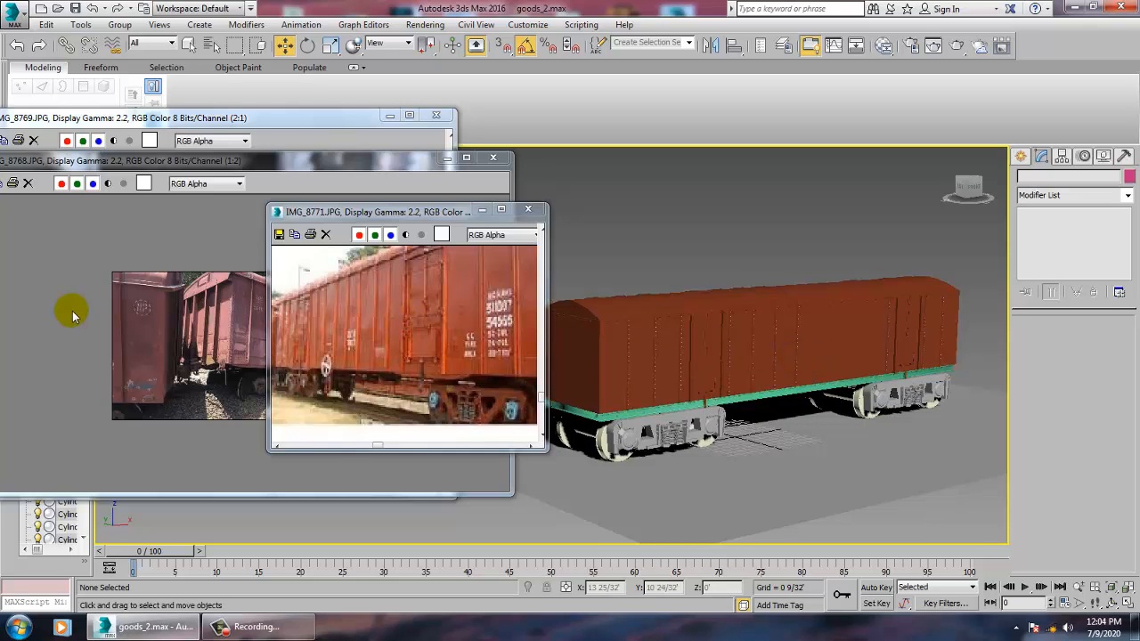
- Bring reference photo IMG_8768 forward, select the wagon body and display edged faces on its end wall for comparison
left_click(212, 358)
scroll(685, 417, "up", 8)
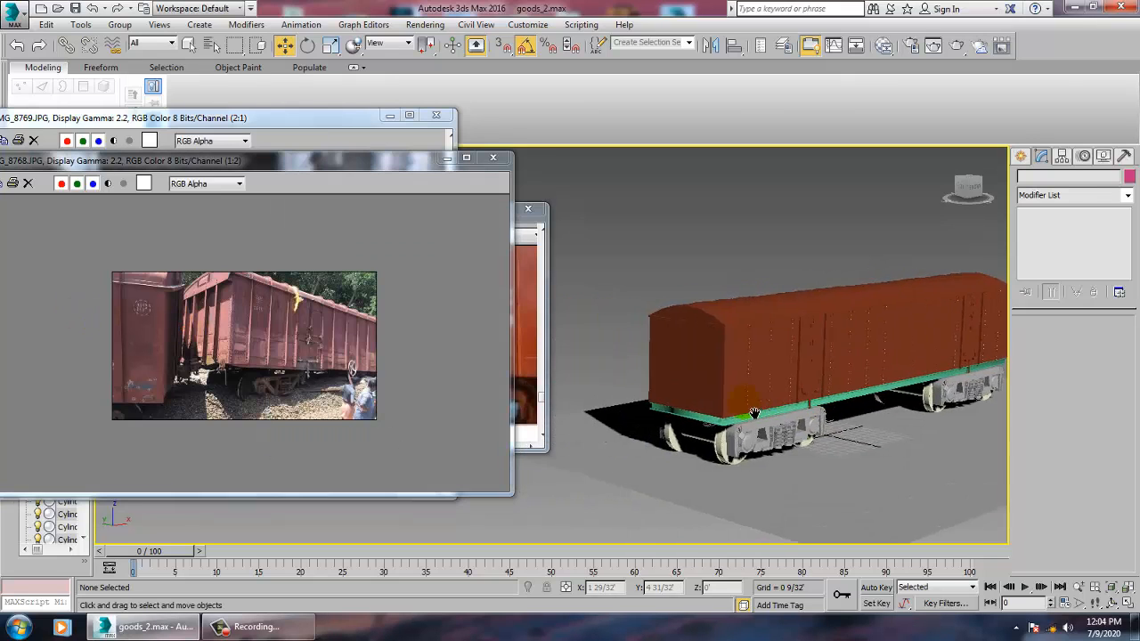
left_click(726, 333)
scroll(797, 415, "down", 5)
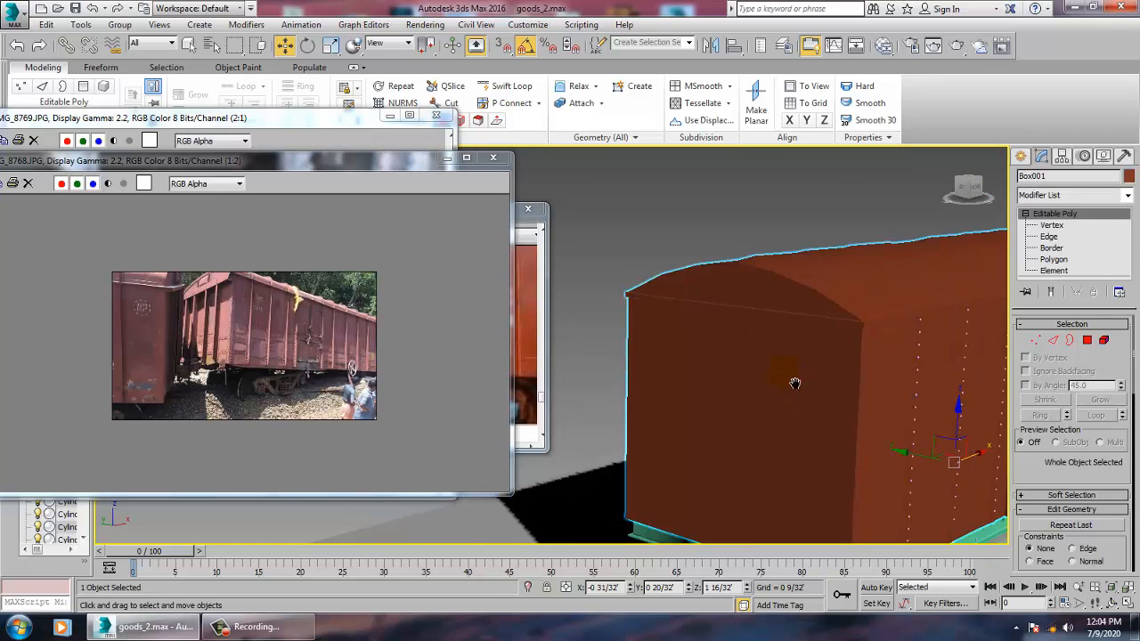
key("F4")
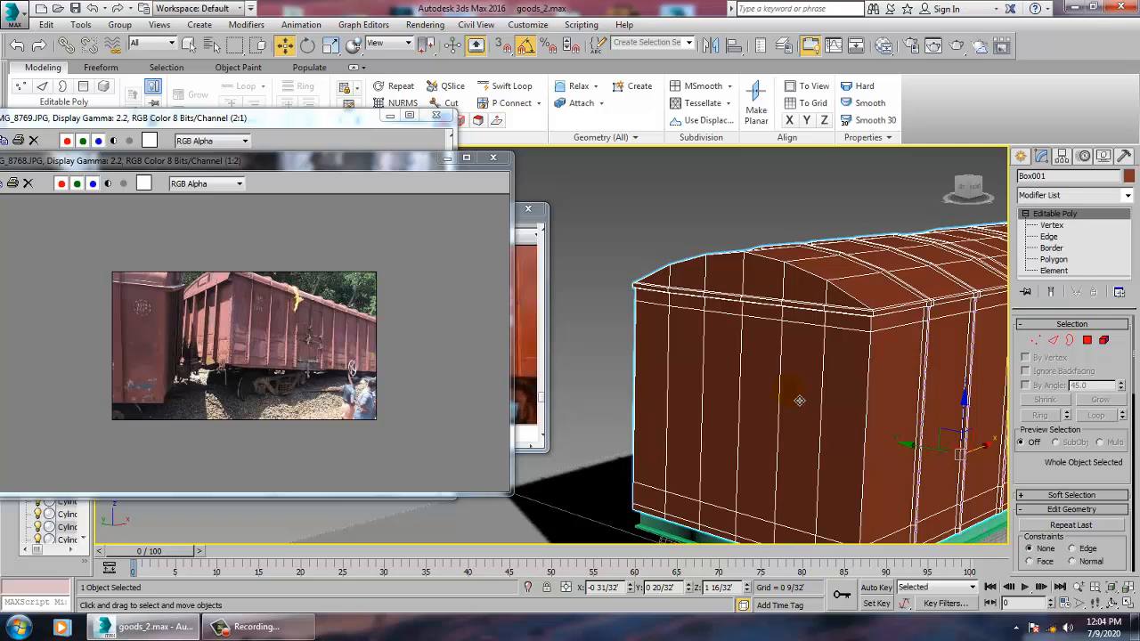
middle_click_drag(900, 378, 952, 373, "alt")
scroll(952, 374, "up", 6)
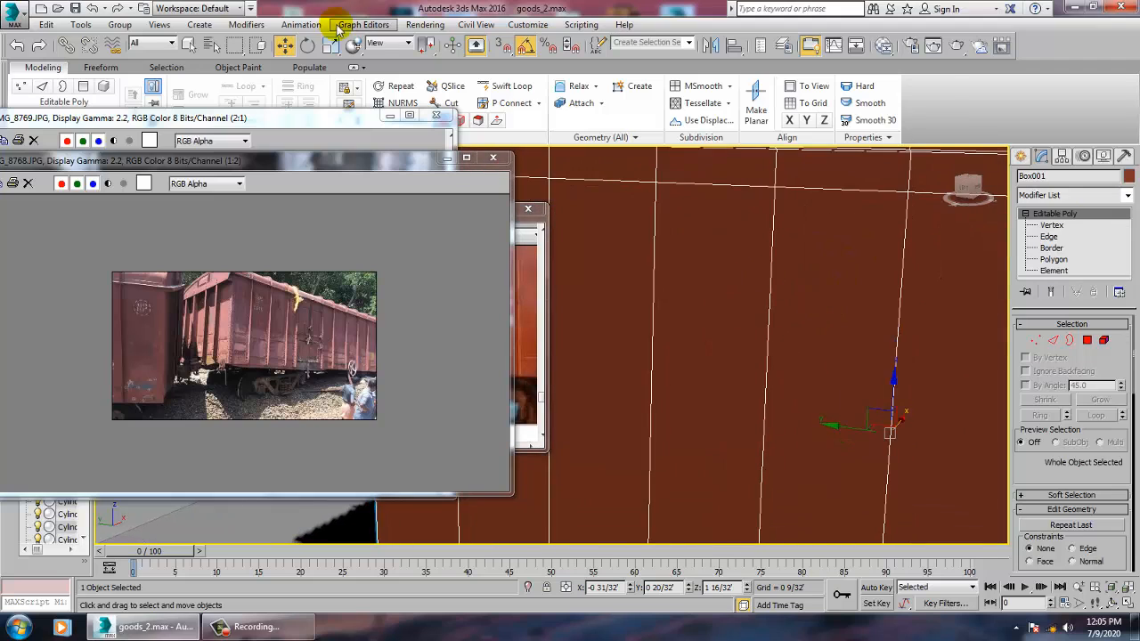
- Insert Swift Loop edges close beside the centre edge and the two vertical edges on one half of the wagon's end wall
left_click(509, 89)
key("alt+w")
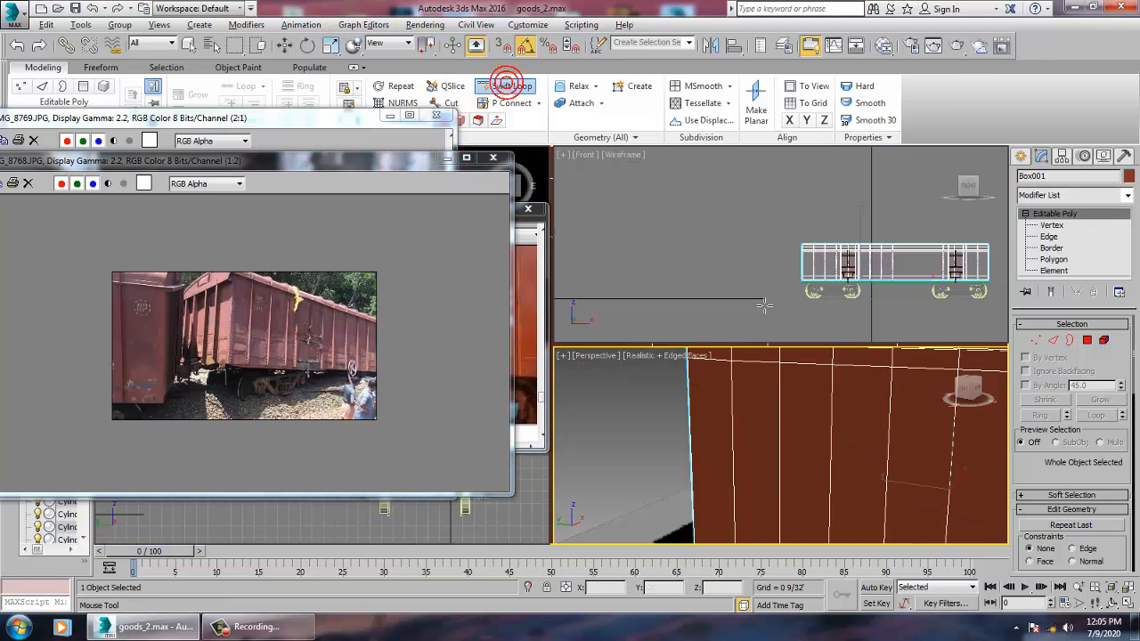
left_click(456, 537)
key("alt+w")
middle_click_drag(842, 359, 795, 473)
scroll(791, 364, "up", 2)
scroll(791, 321, "up", 3)
middle_click_drag(794, 266, 794, 291)
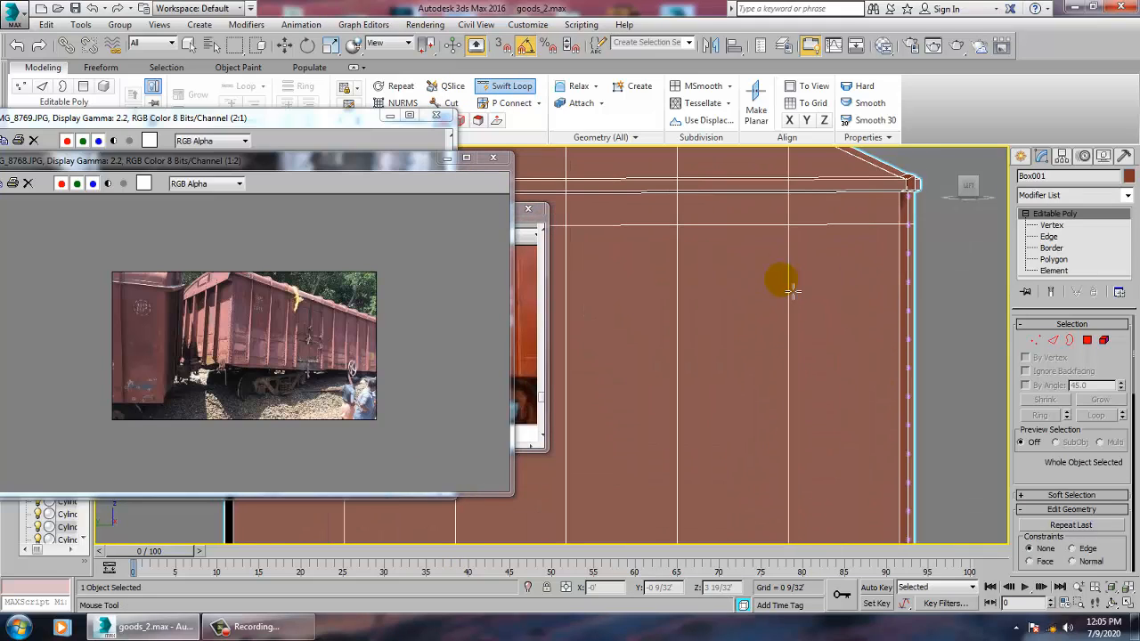
left_click(779, 184)
middle_click_drag(769, 243, 846, 337)
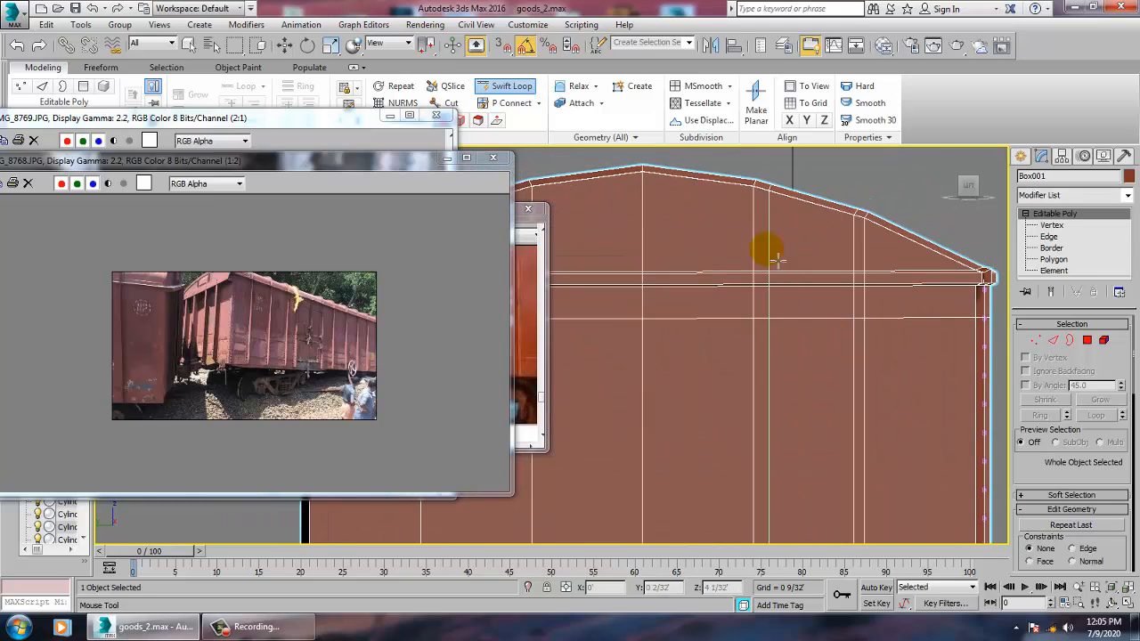
left_click(743, 190)
middle_click_drag(732, 250, 821, 270)
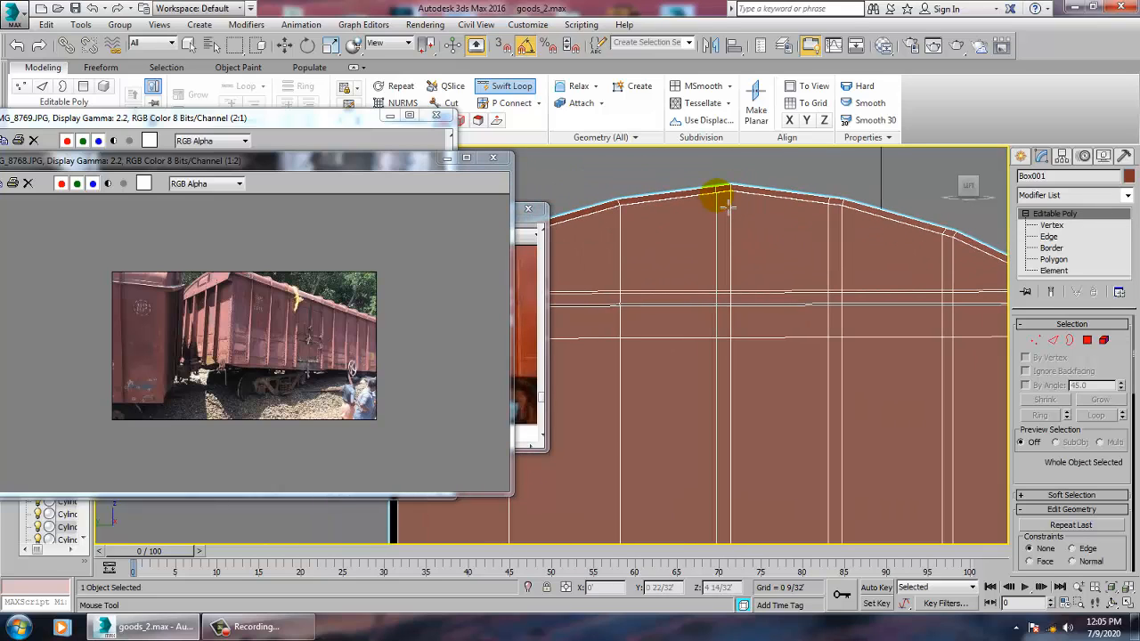
left_click(720, 198)
- Add Swift Loop edges beside the two vertical edges on the end wall's other half and just inside both outer corners
middle_click_drag(690, 279, 792, 287)
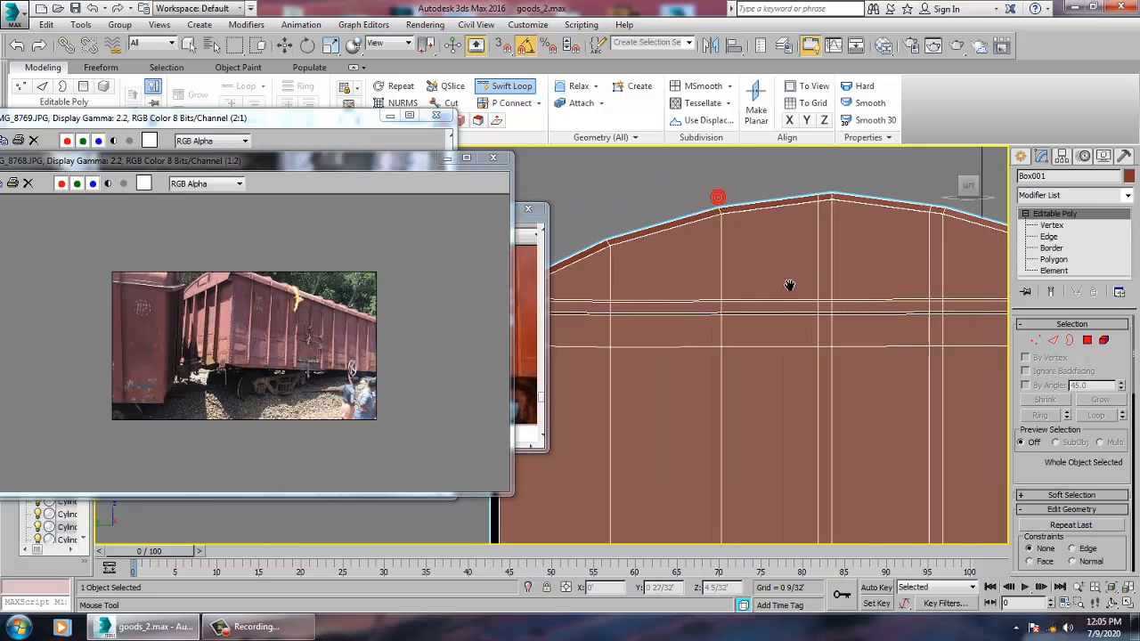
left_click(711, 222)
middle_click_drag(637, 271, 675, 276)
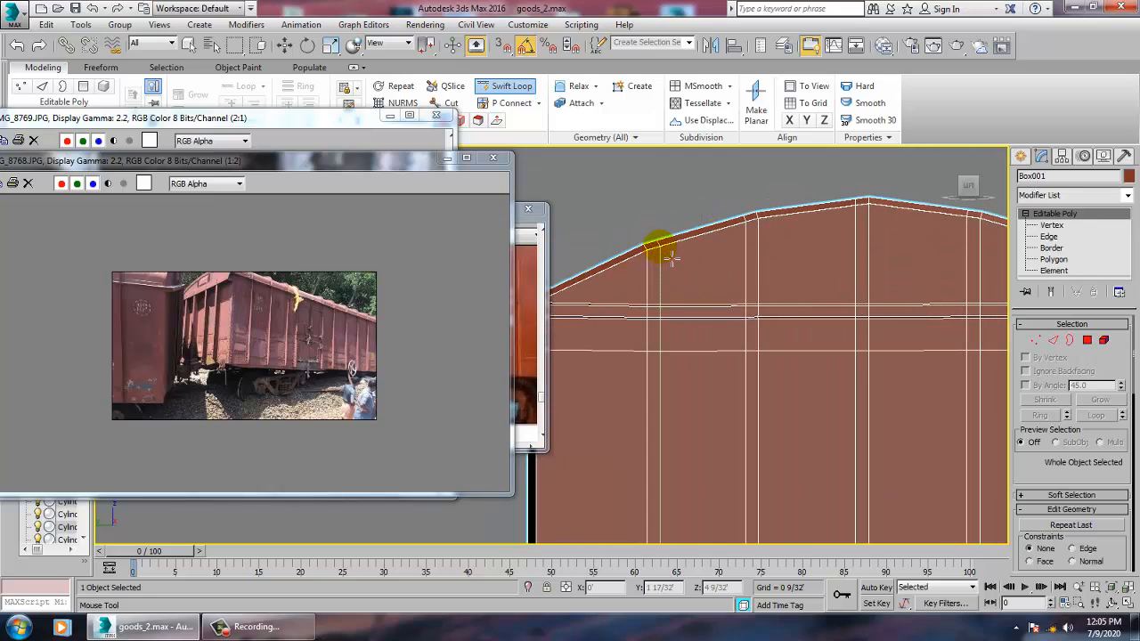
middle_click_drag(673, 260, 813, 247)
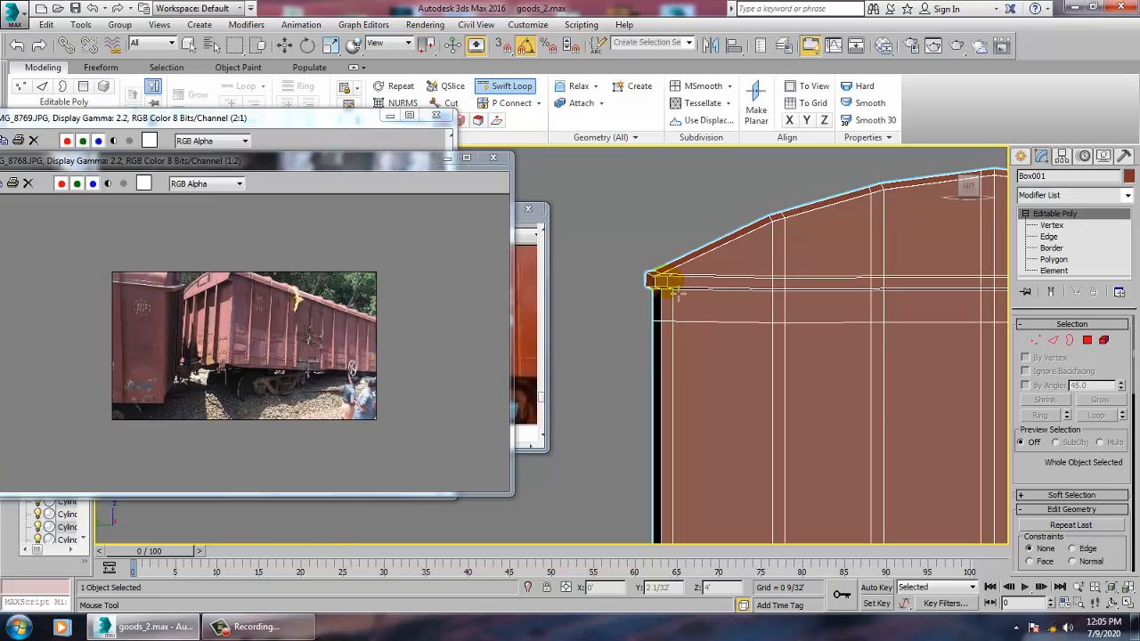
middle_click_drag(677, 294, 484, 293)
middle_click_drag(896, 267, 680, 313)
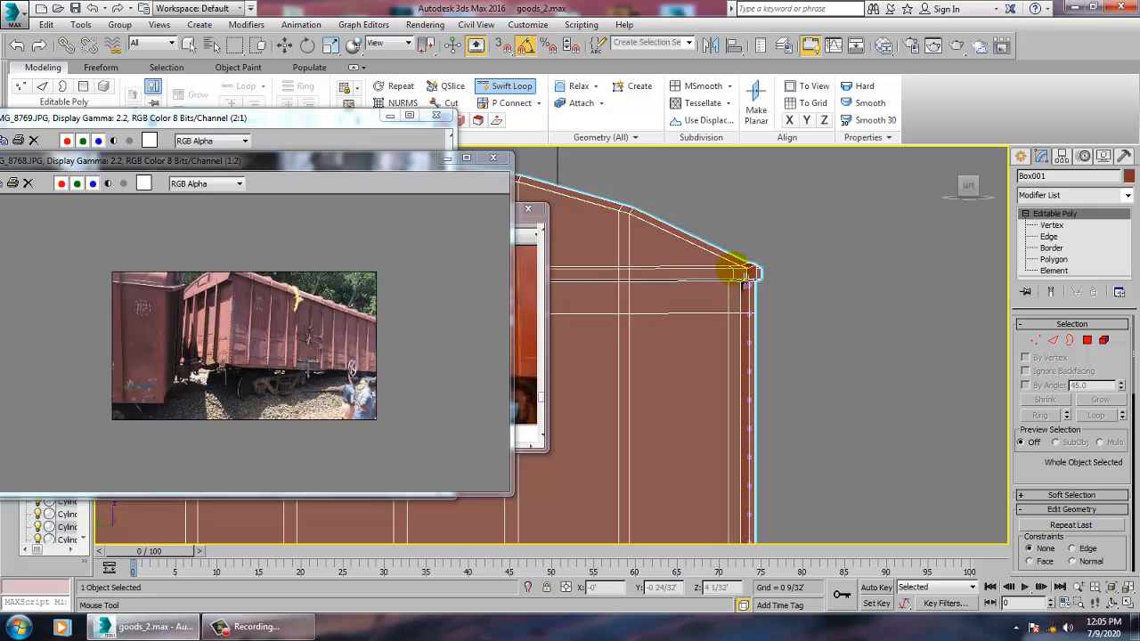
middle_click_drag(822, 315, 789, 303)
right_click(846, 321)
scroll(846, 321, "down", 3)
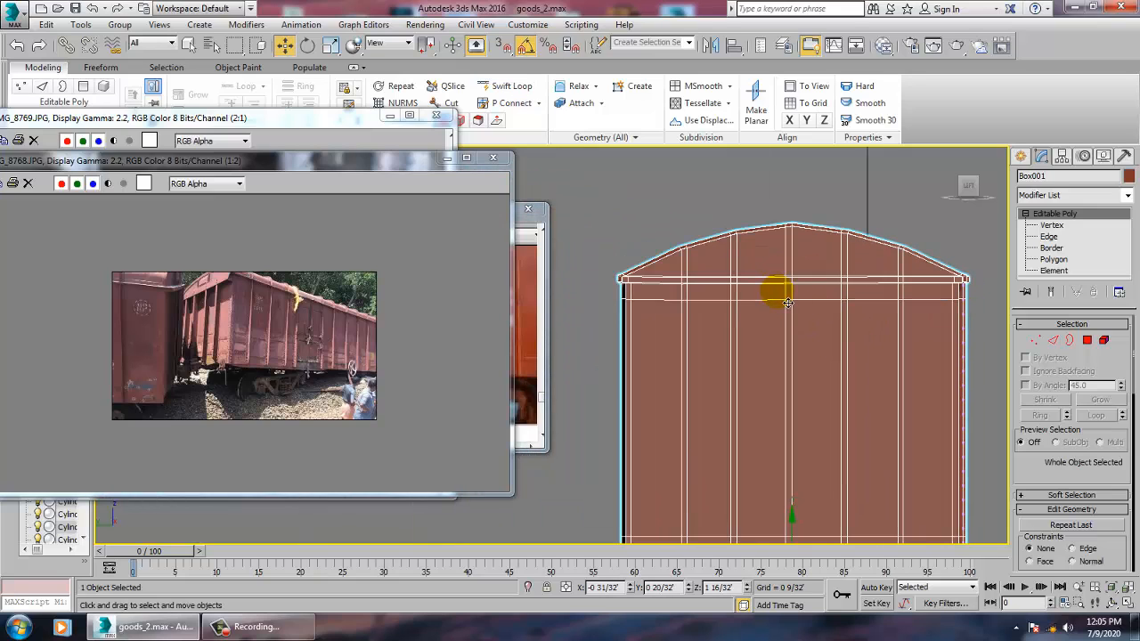
- Select the polygons of one half of the wagon's arched gable above the end wall, starting at the outer corner
left_click(1054, 260)
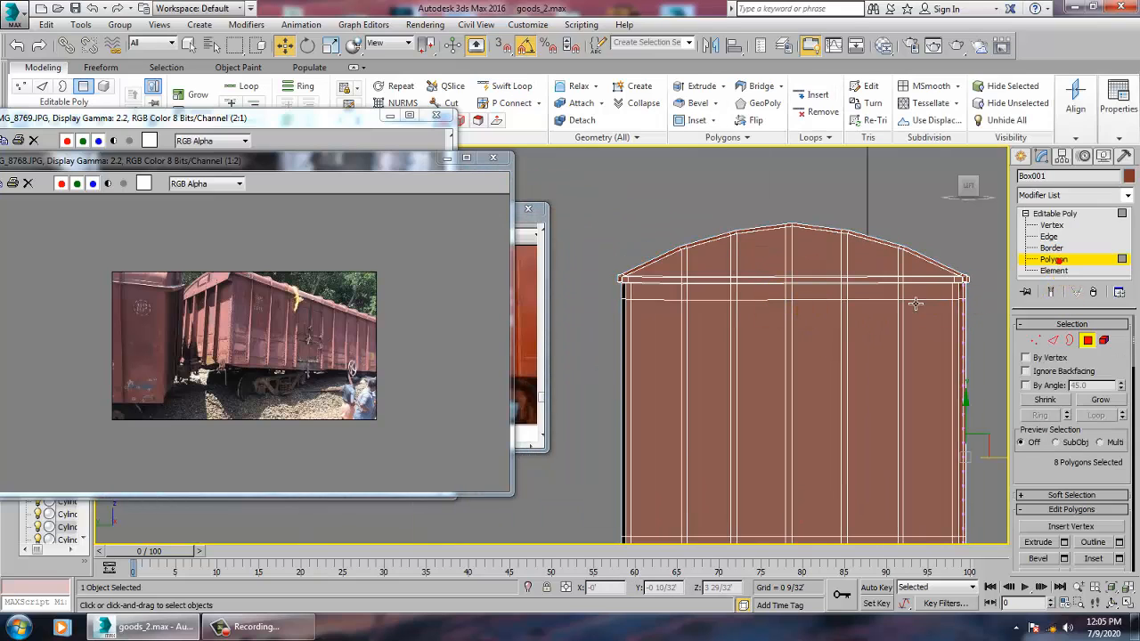
left_click(927, 276)
left_click(869, 262, "ctrl")
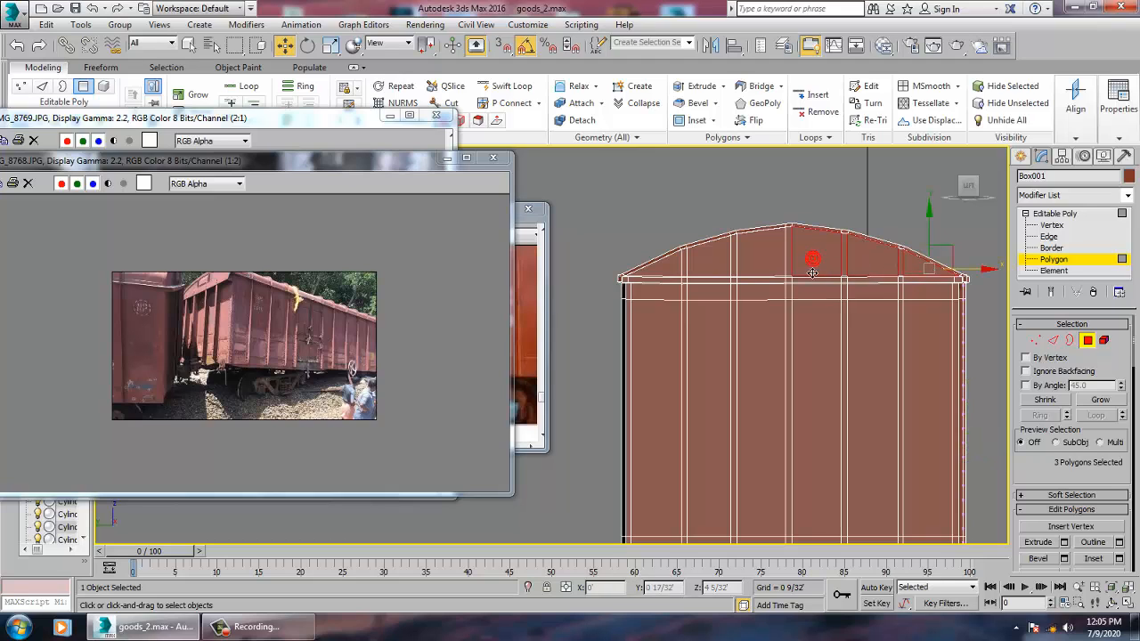
left_click(901, 270, "ctrl")
key("alt+w")
middle_click(883, 433)
key("alt+w")
key("z")
scroll(871, 407, "down", 5)
middle_click_drag(870, 407, 906, 415, "alt")
left_click(782, 395, "ctrl")
middle_click_drag(782, 395, 694, 402, "alt")
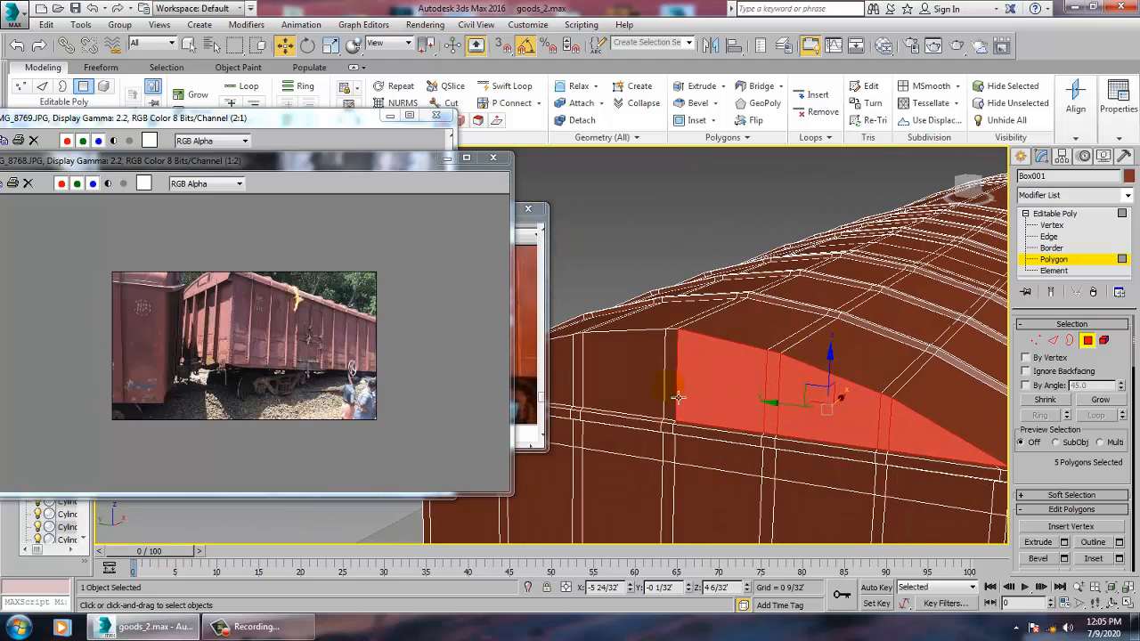
- Add the centre strip and the other half's polygons to the gable selection, covering the whole arched area
left_click(672, 393, "ctrl")
left_click(638, 397, "ctrl")
middle_click_drag(627, 390, 862, 418, "alt")
left_click(856, 417, "ctrl")
left_click(781, 422, "ctrl")
scroll(781, 422, "down", 6)
scroll(802, 392, "up", 4)
middle_click_drag(784, 383, 877, 418, "alt")
scroll(873, 392, "down", 2)
scroll(869, 405, "up", 5)
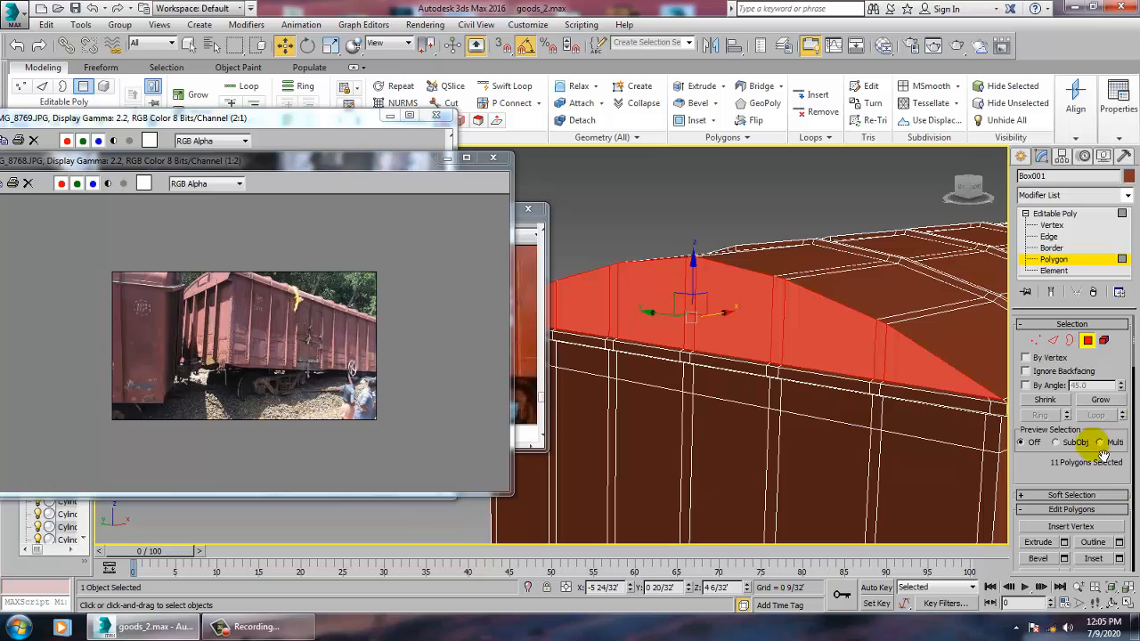
left_click(1064, 543)
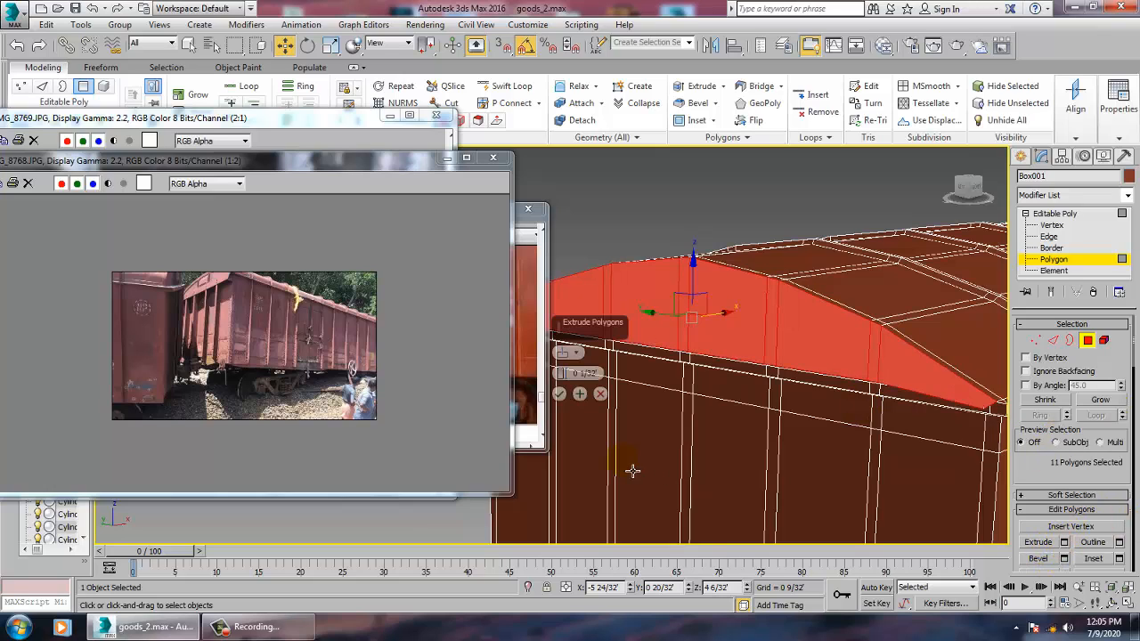
left_click(561, 375)
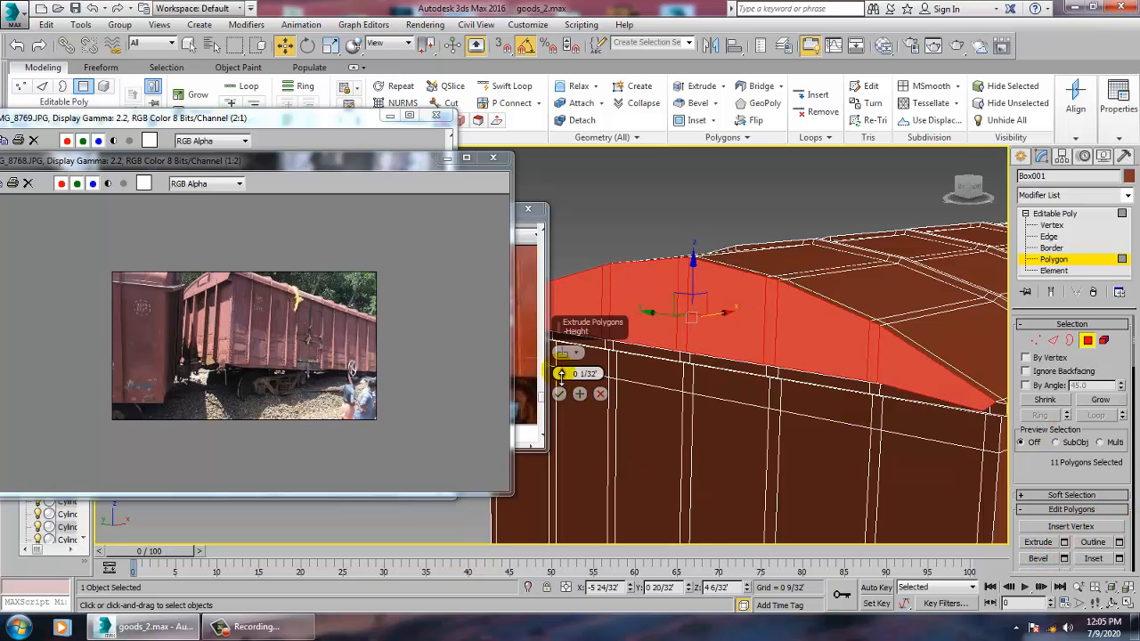
left_click(601, 395)
scroll(606, 396, "down", 8)
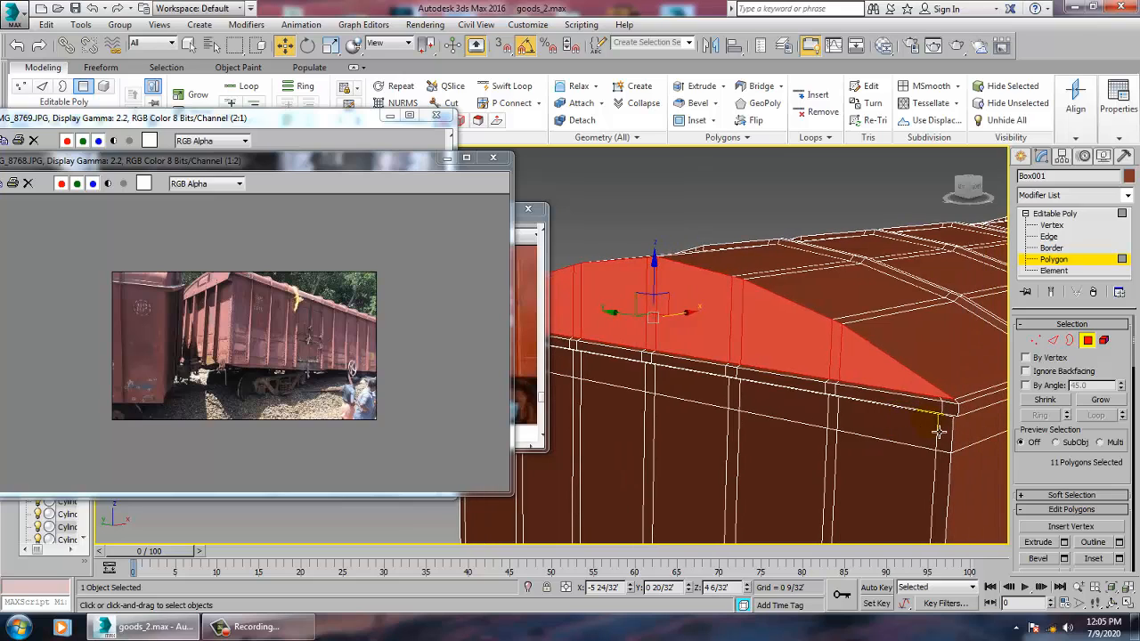
- Extrude the selected gable polygons slightly outward from the end wall
scroll(827, 404, "up", 8)
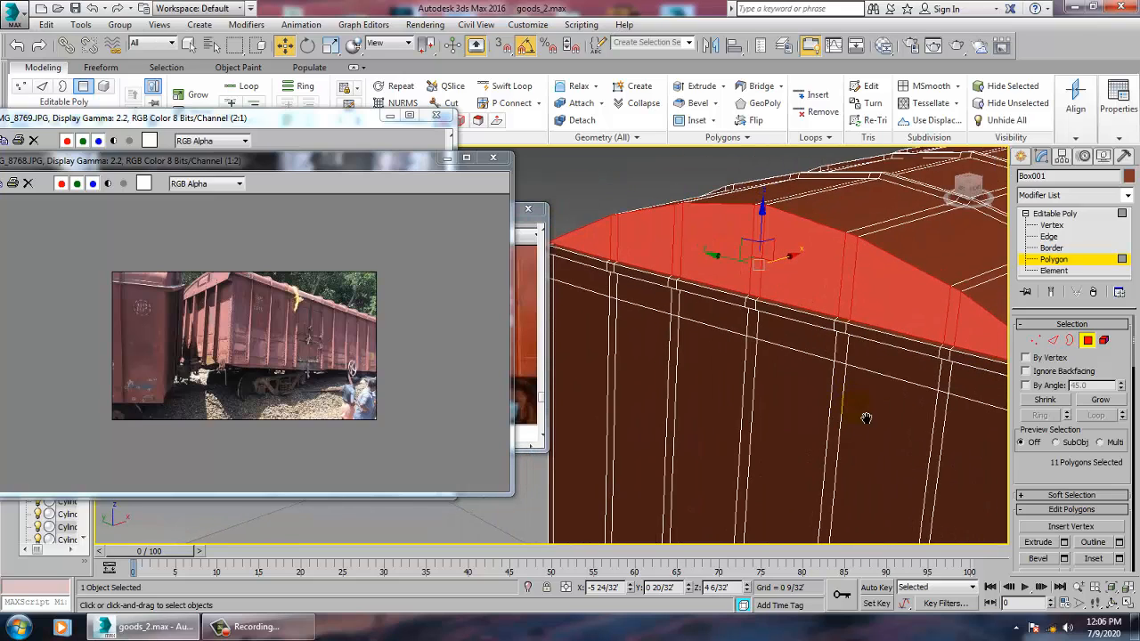
left_click(1063, 542)
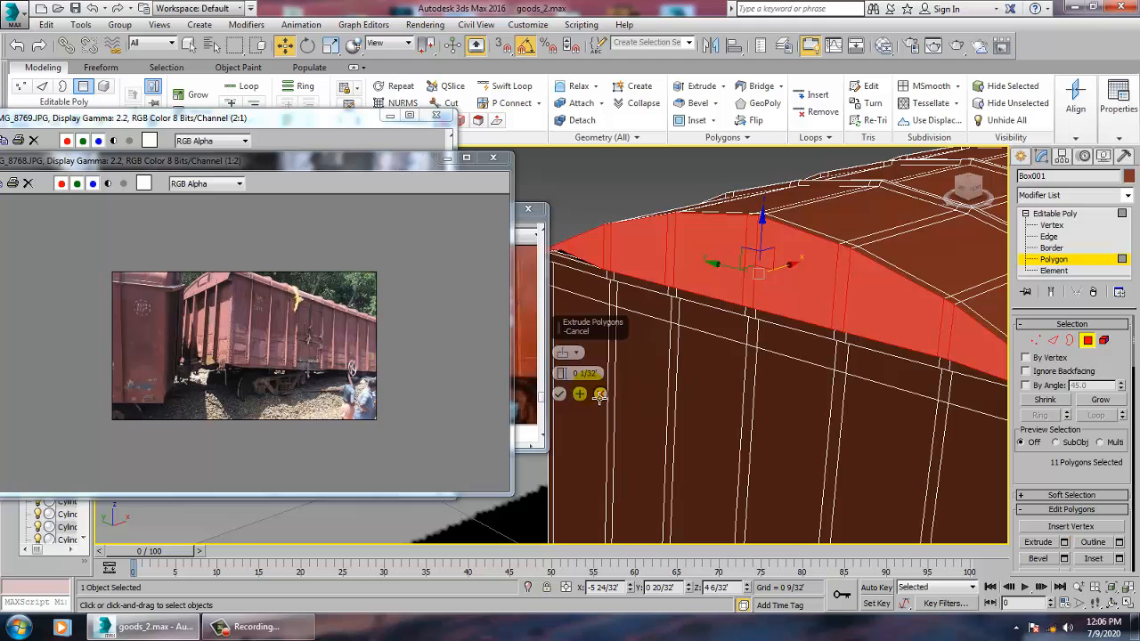
left_click_drag(565, 382, 572, 379)
left_click(560, 395)
mouse_move(758, 267)
middle_mouse_down("alt")
mouse_move(947, 300)
mouse_move(767, 276)
middle_mouse_up("alt")
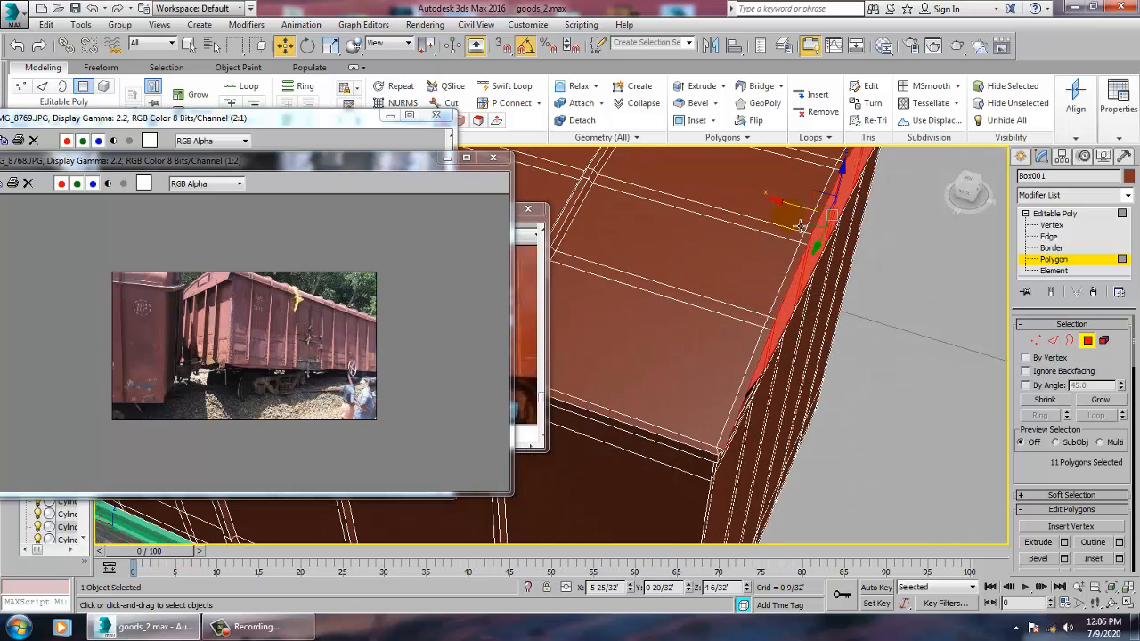
- Shift the extruded gable faces slightly outward and flatten them by scaling along the X axis
left_click_drag(793, 214, 806, 215)
key("r")
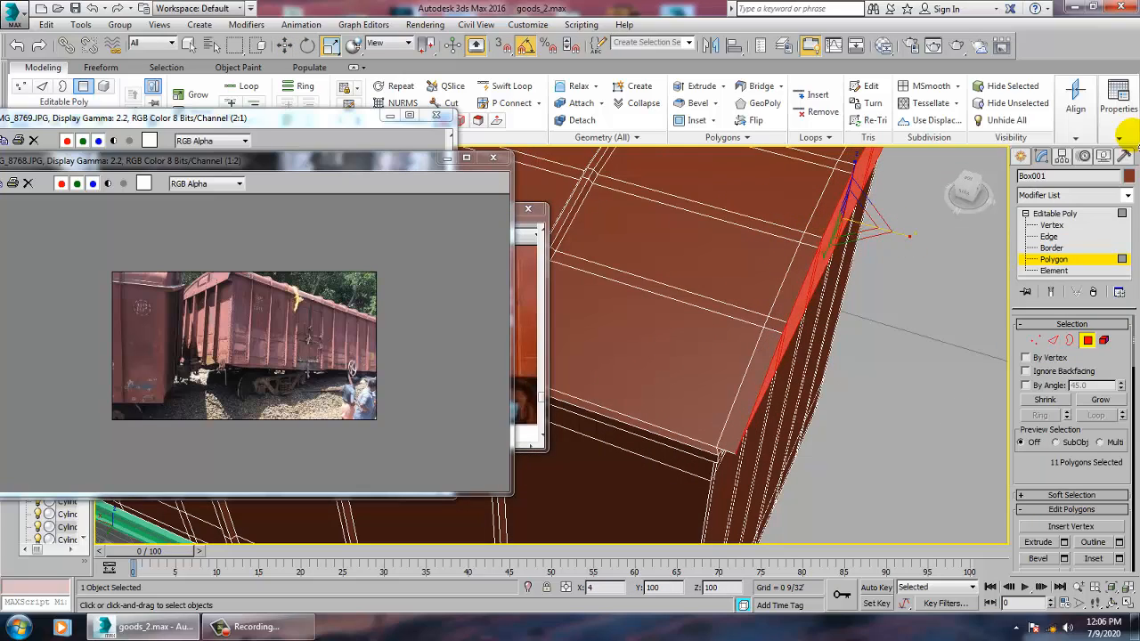
middle_click_drag(872, 213, 885, 250, "alt")
scroll(780, 239, "down", 5)
scroll(865, 306, "up", 6)
scroll(815, 338, "down", 2)
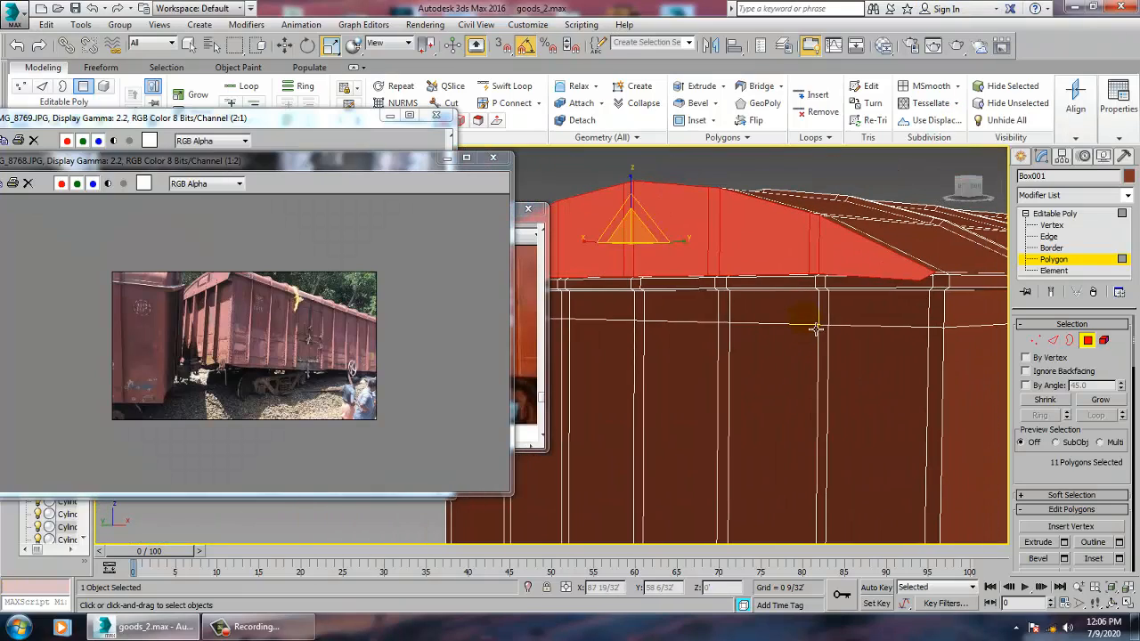
- Select all polygons of the narrow full-height strip nearest the side-wall corner on the end wall
left_click(839, 324)
left_click(837, 347, "ctrl")
scroll(842, 352, "down", 6)
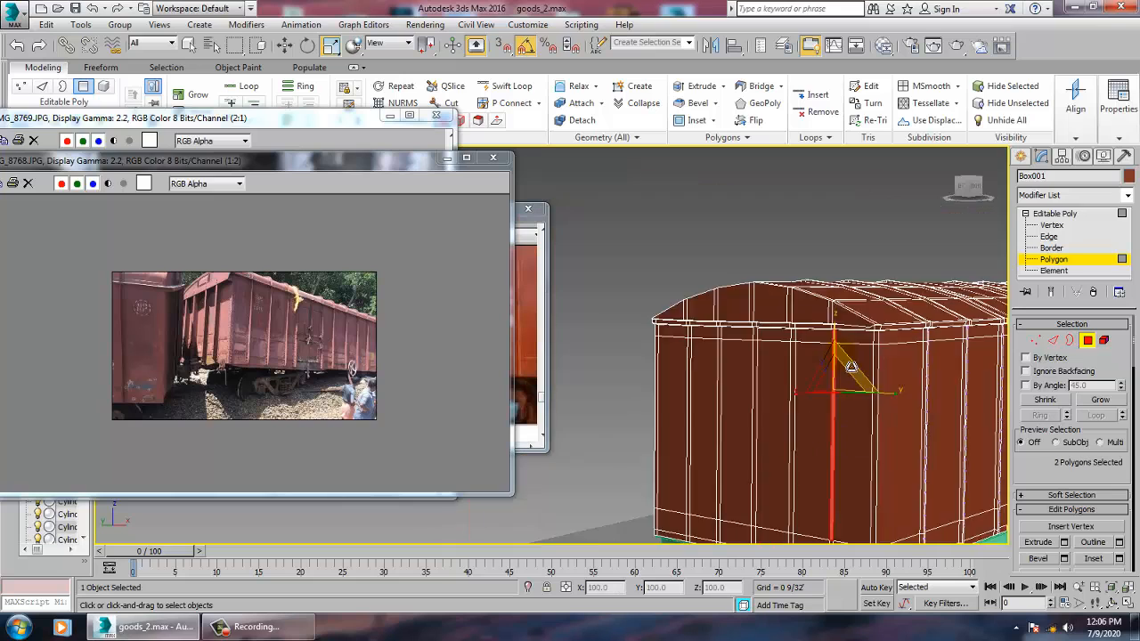
scroll(850, 321, "up", 6)
left_click(799, 501, "ctrl")
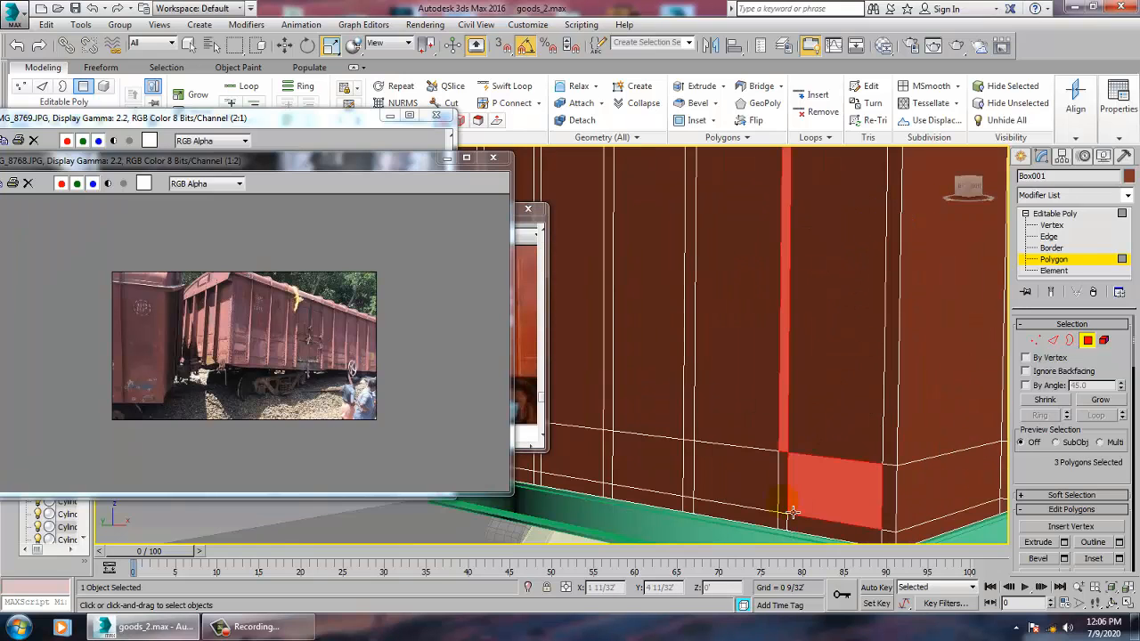
key("ctrl+z")
left_click(790, 513, "ctrl")
left_click(788, 531, "ctrl")
middle_click_drag(801, 337, 866, 411)
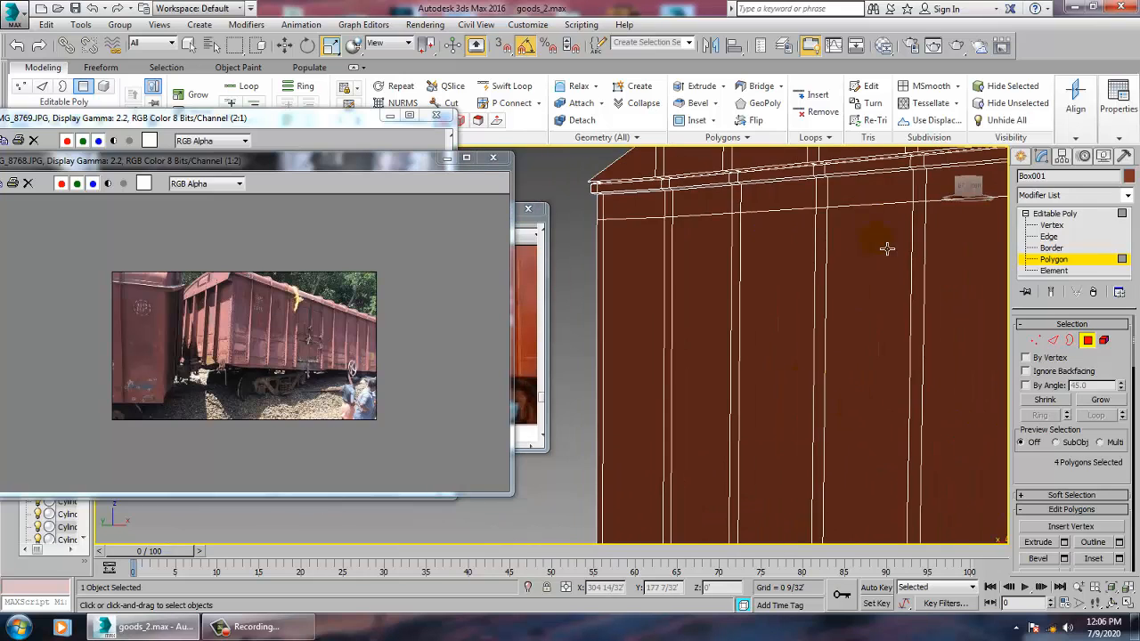
- Add the polygons of the adjacent second narrow vertical strip to the selection, down to the underframe
left_click(931, 226, "ctrl")
scroll(922, 312, "down", 4)
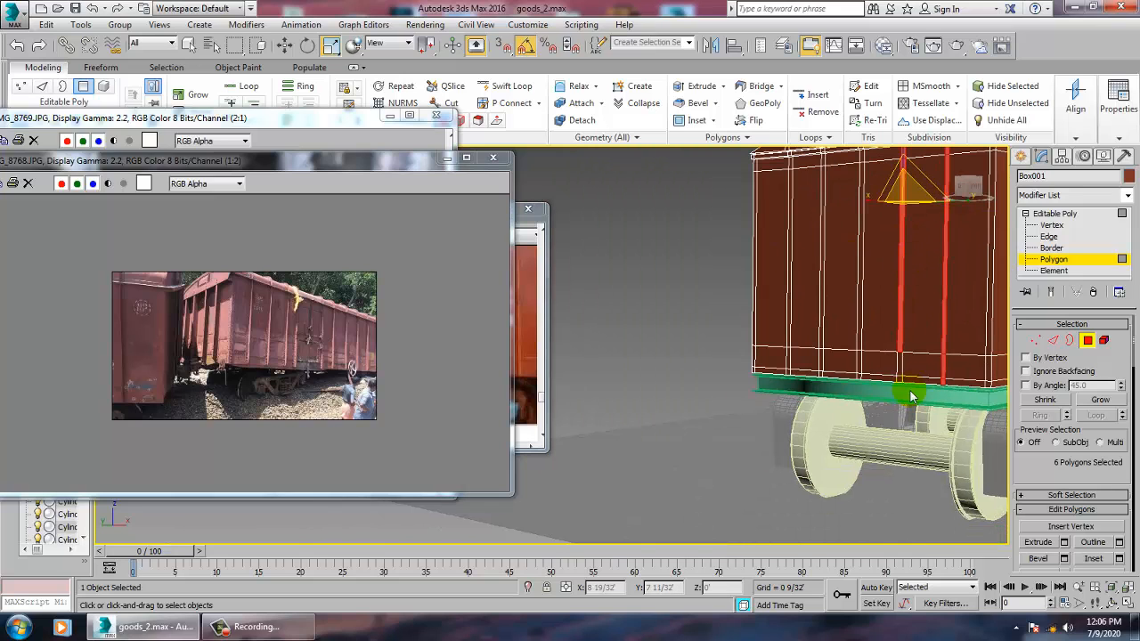
left_click(911, 376, "ctrl")
scroll(911, 377, "up", 5)
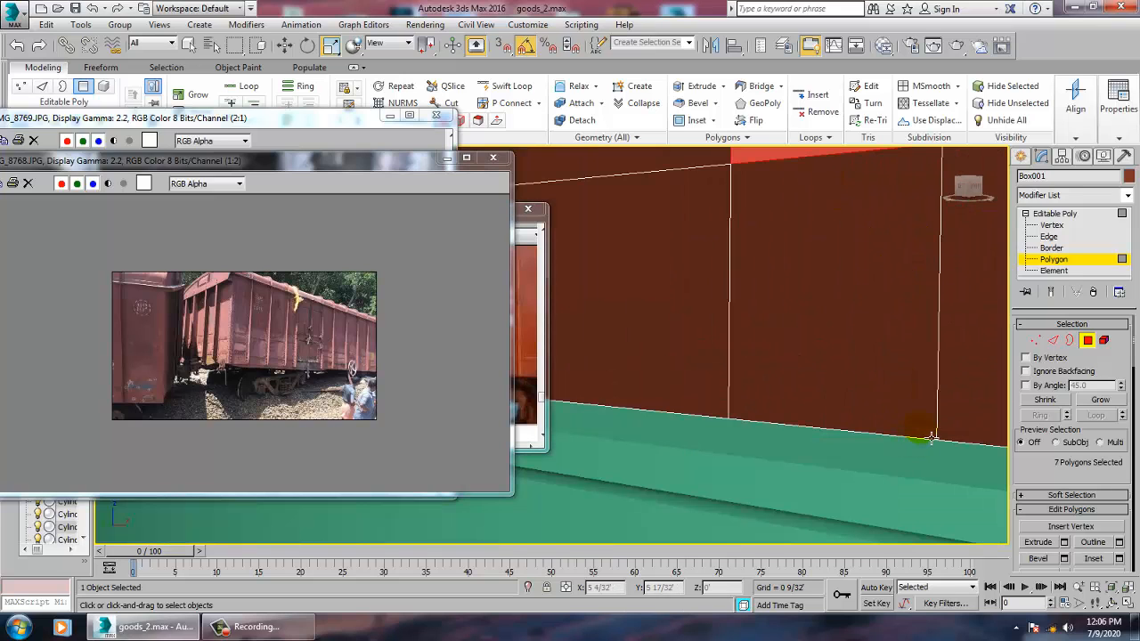
scroll(943, 417, "down", 4)
scroll(815, 360, "up", 5)
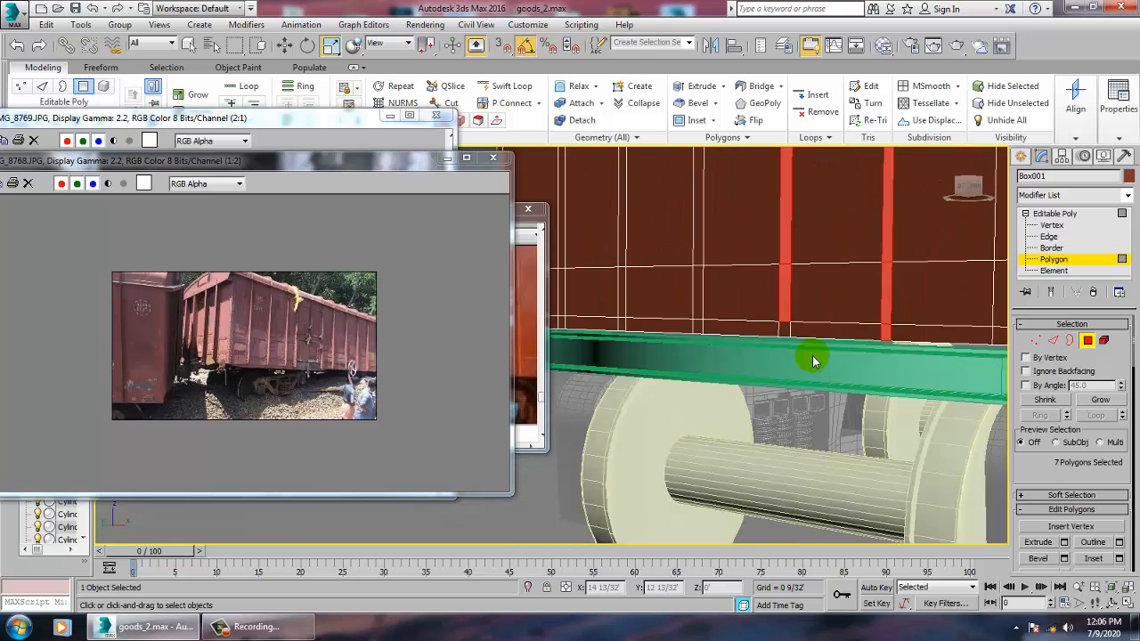
- Add the centre strip and the two remaining narrow vertical strips of the end wall to the selection
left_click(706, 267, "ctrl")
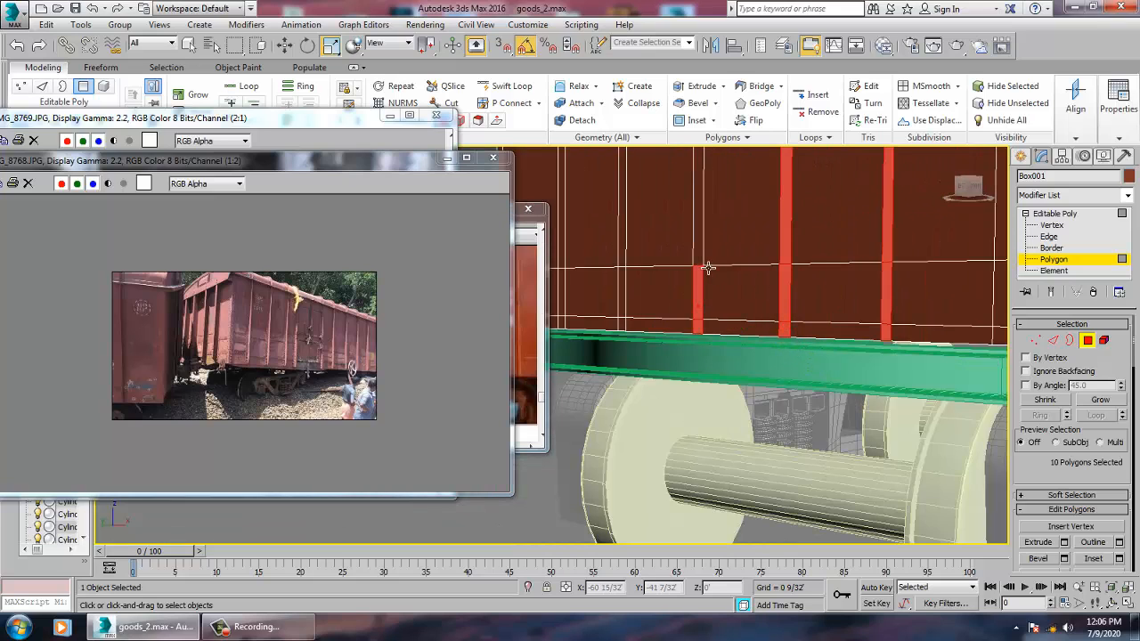
middle_click_drag(754, 220, 816, 459)
key("w")
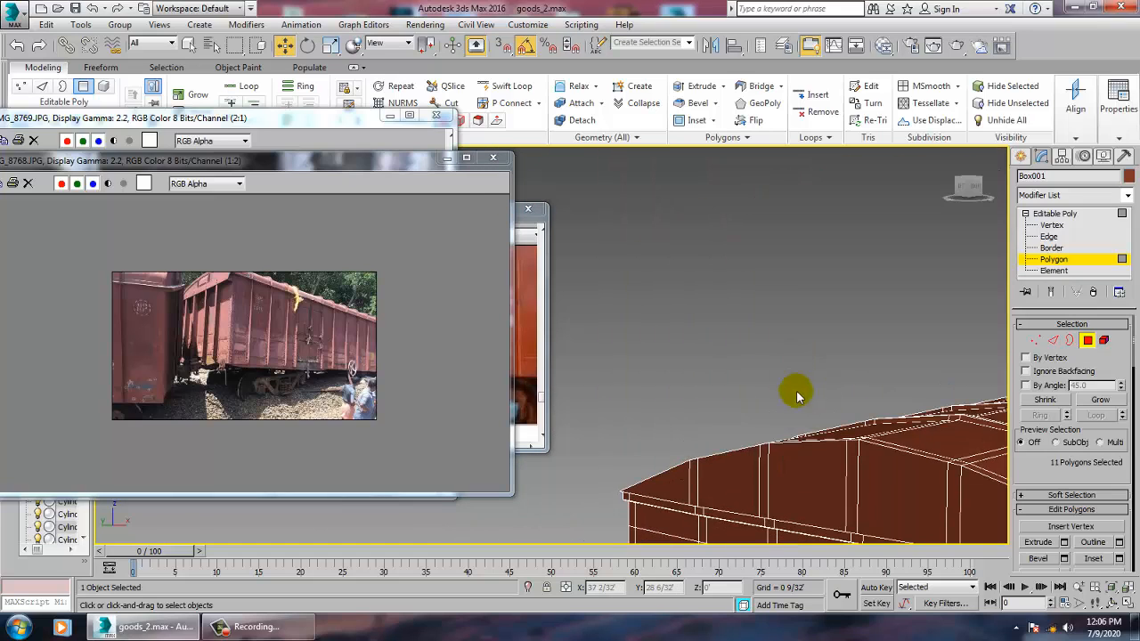
middle_click_drag(796, 397, 792, 289)
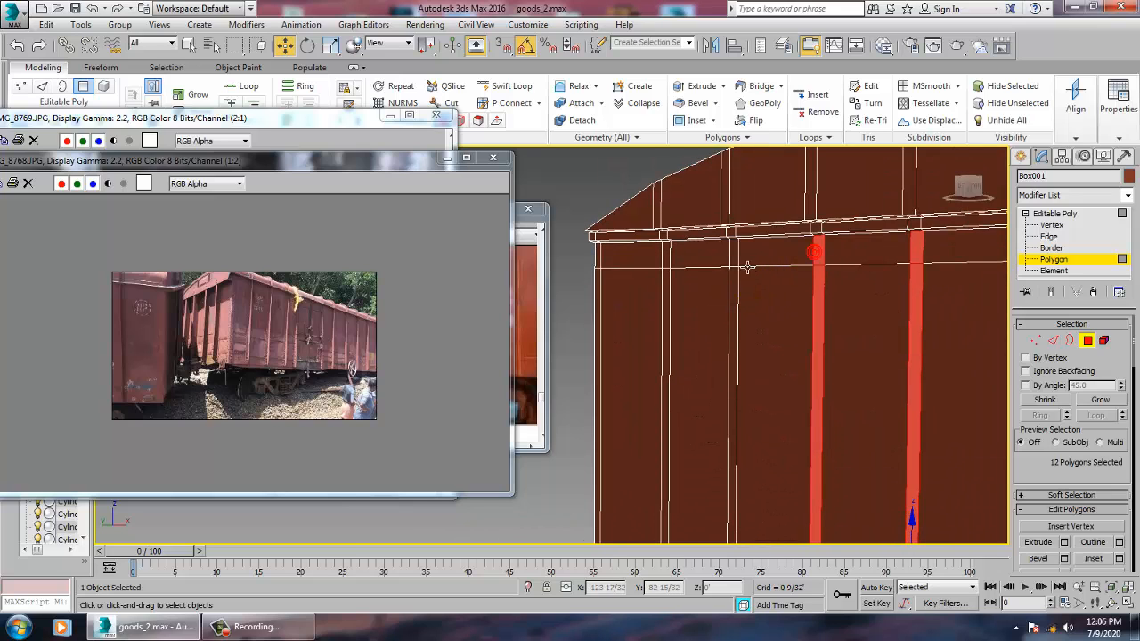
left_click(747, 299, "ctrl")
scroll(807, 305, "down", 4)
scroll(803, 409, "up", 5)
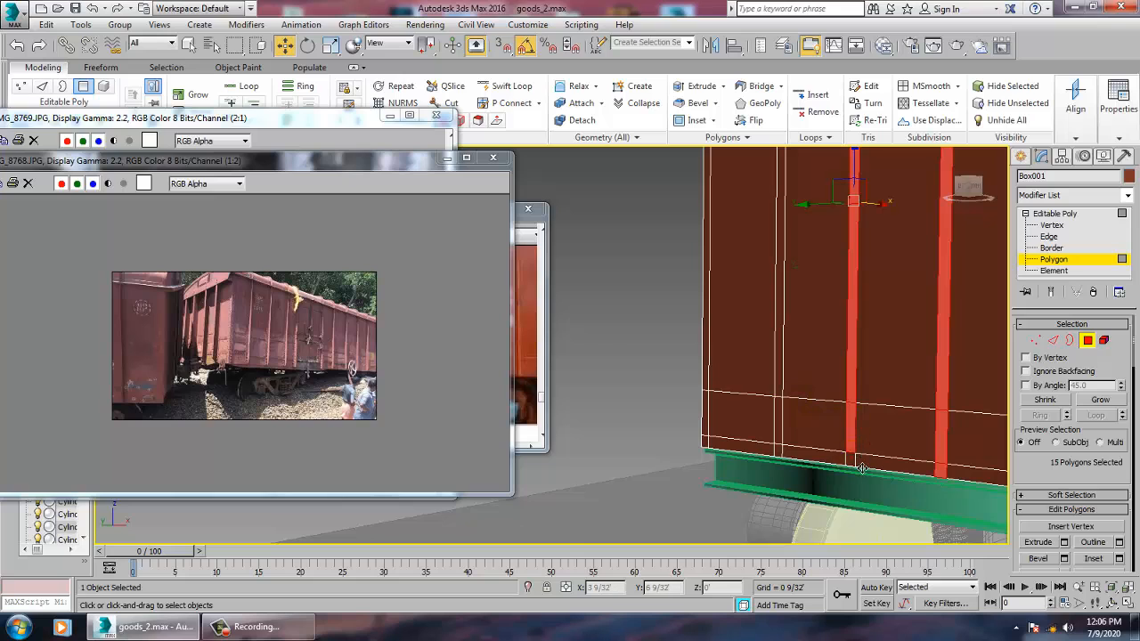
left_click(784, 370, "ctrl")
middle_click_drag(789, 376, 772, 361)
scroll(769, 346, "down", 5)
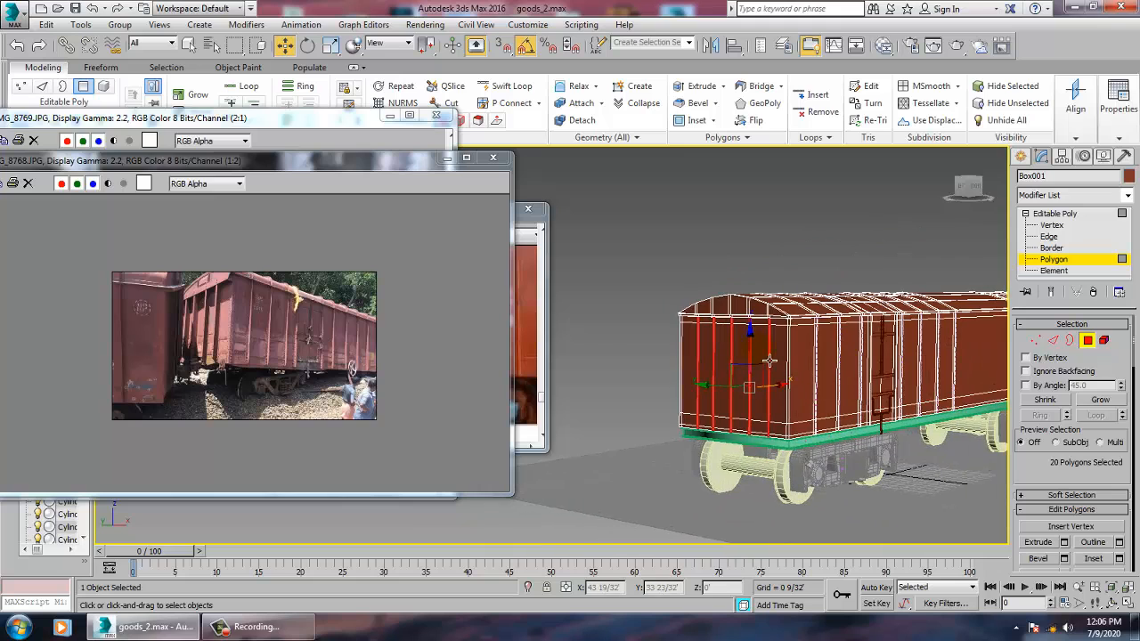
- Try extruding the five selected vertical strips on the end wall, check them against the roof rim and undo the extrusion
left_click(1064, 543)
scroll(663, 401, "up", 5)
middle_click_drag(669, 382, 736, 443)
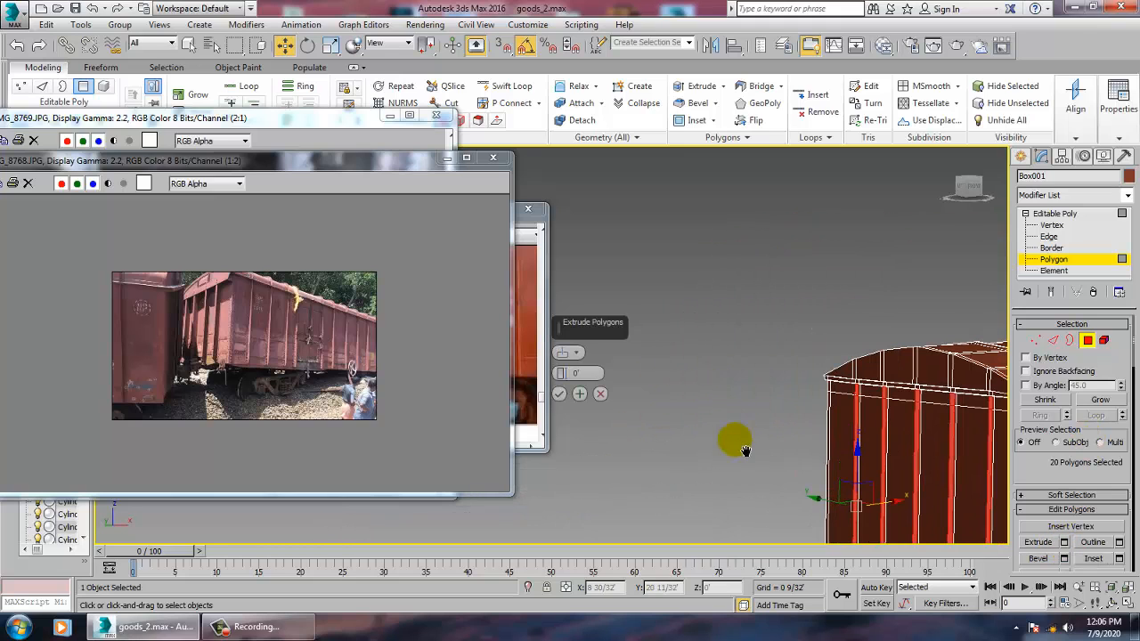
left_click_drag(559, 376, 559, 363)
left_click(568, 400)
scroll(758, 394, "up", 6)
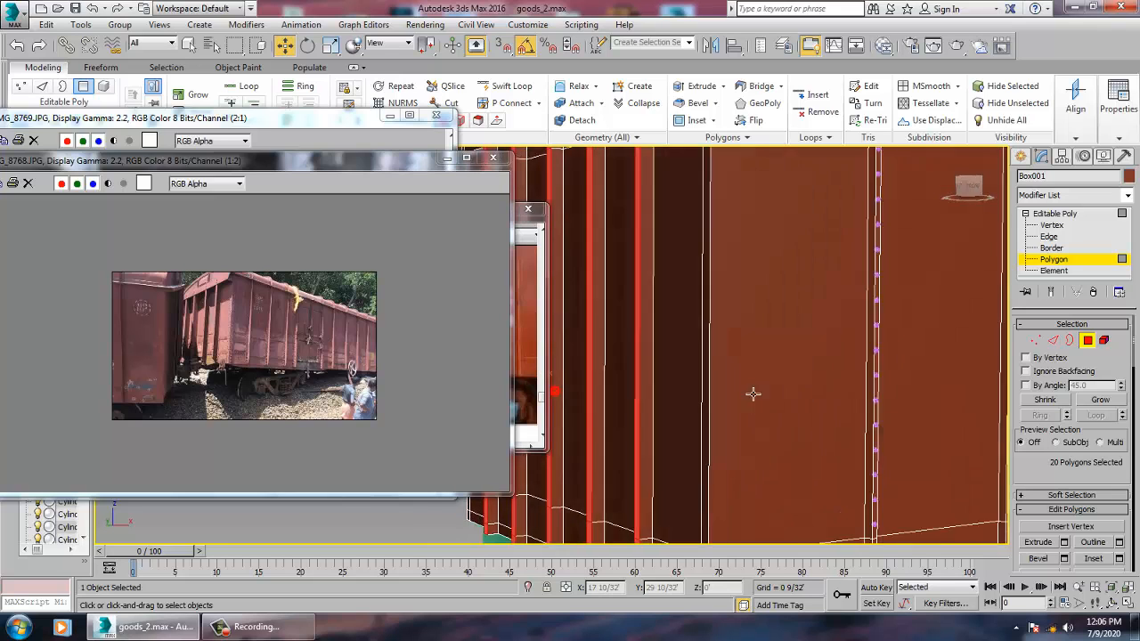
middle_click_drag(723, 399, 720, 404, "alt")
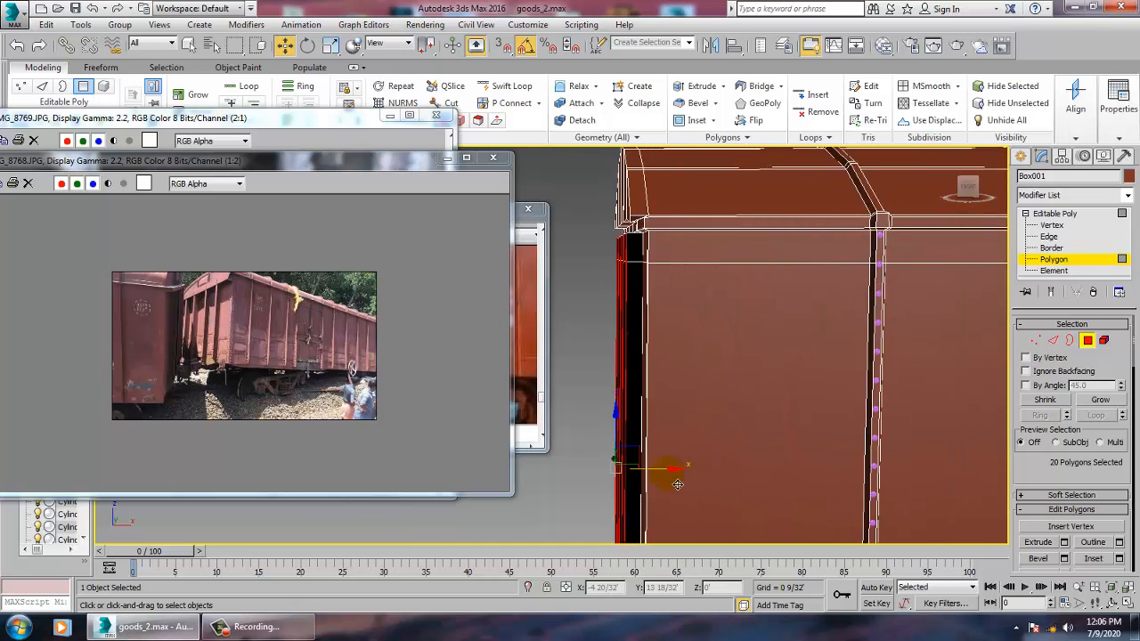
middle_click_drag(753, 348, 772, 313, "alt")
scroll(772, 308, "up", 4)
key("ctrl+z")
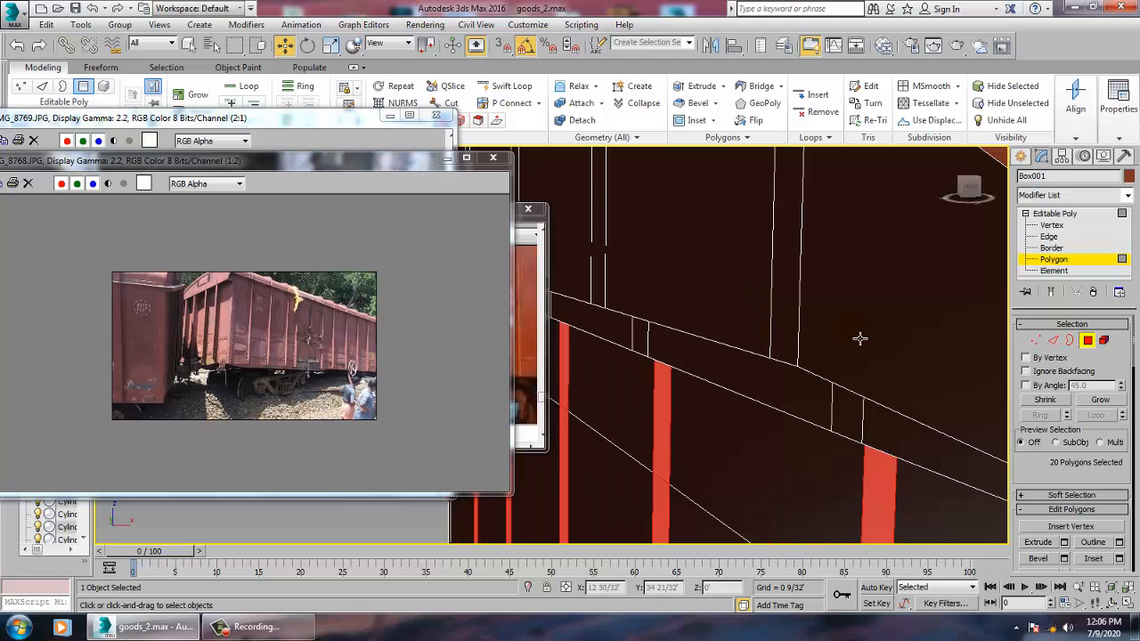
- Extrude the five selected end-wall strips outward to form raised vertical ribs below the roof rim
middle_click_drag(914, 400, 930, 361, "alt")
left_click(1065, 542)
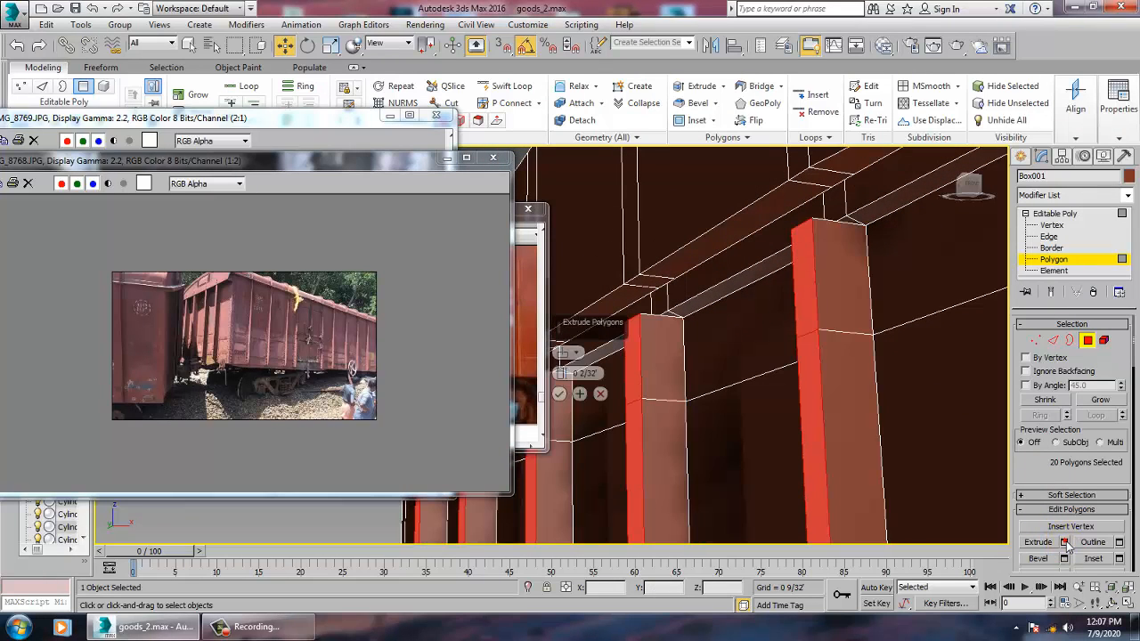
mouse_move(562, 375)
left_mouse_down()
mouse_move(564, 408)
mouse_move(564, 393)
left_mouse_up()
left_click(564, 399)
- In the front view, move the outer faces of the end-wall ribs slightly outward along the X axis
middle_click_drag(694, 348, 772, 331, "alt")
key("alt+w")
middle_click_drag(816, 253, 851, 290)
key("alt+w")
key("z")
scroll(850, 291, "up", 3)
middle_click_drag(712, 277, 815, 396)
mouse_move(741, 330)
middle_mouse_down()
mouse_move(907, 432)
mouse_move(797, 407)
mouse_move(720, 416)
mouse_move(693, 438)
mouse_move(707, 452)
mouse_move(703, 400)
mouse_move(723, 334)
middle_mouse_up()
key("1")
scroll(704, 400, "up", 2)
scroll(723, 333, "down", 4)
middle_click_drag(726, 389, 722, 288)
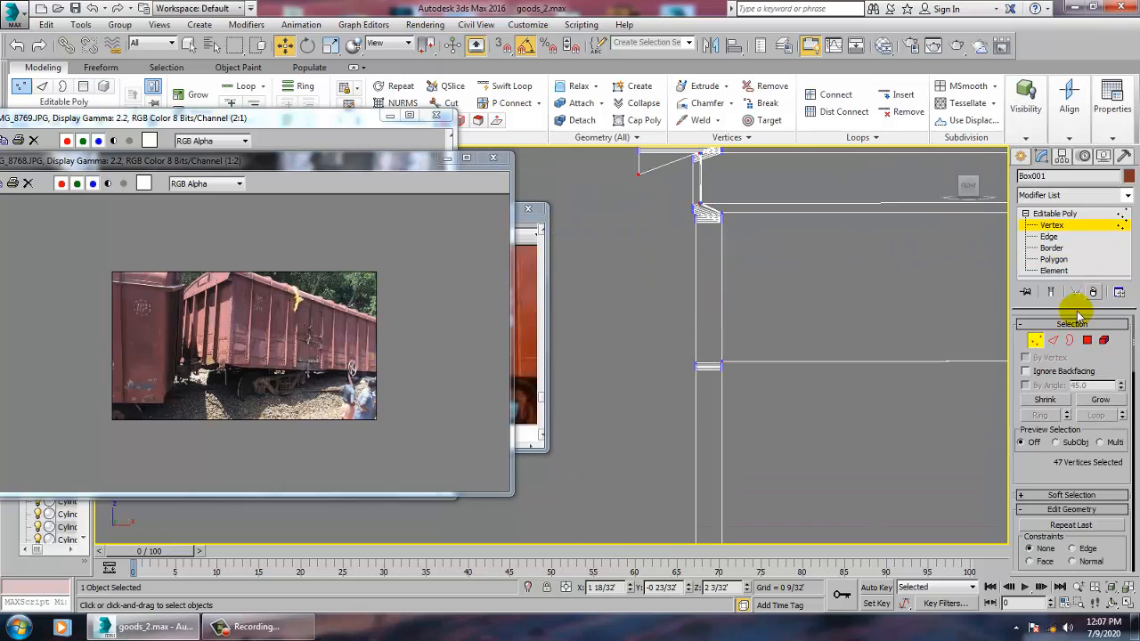
left_click(1054, 260)
scroll(754, 454, "down", 2)
scroll(755, 454, "down", 3)
left_click_drag(791, 449, 787, 449)
key("alt+w")
middle_click(904, 478)
key("alt+w")
- Clear the polygon selection and examine the whole wagon with its ribbed end wall in perspective, shaded without edged faces
scroll(907, 463, "up", 2)
scroll(891, 436, "down", 5)
scroll(795, 365, "up", 2)
left_click(747, 222)
scroll(802, 357, "down", 4)
middle_click_drag(934, 446, 893, 418, "alt")
key("F4")
scroll(934, 437, "down", 2)
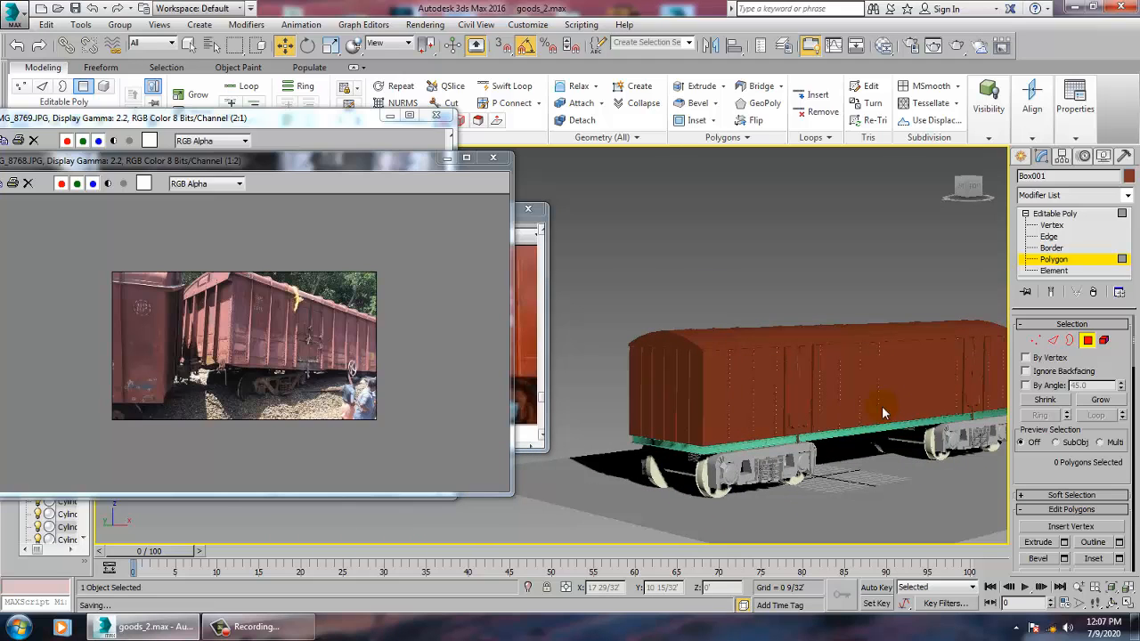
middle_click_drag(912, 436, 838, 424, "alt")
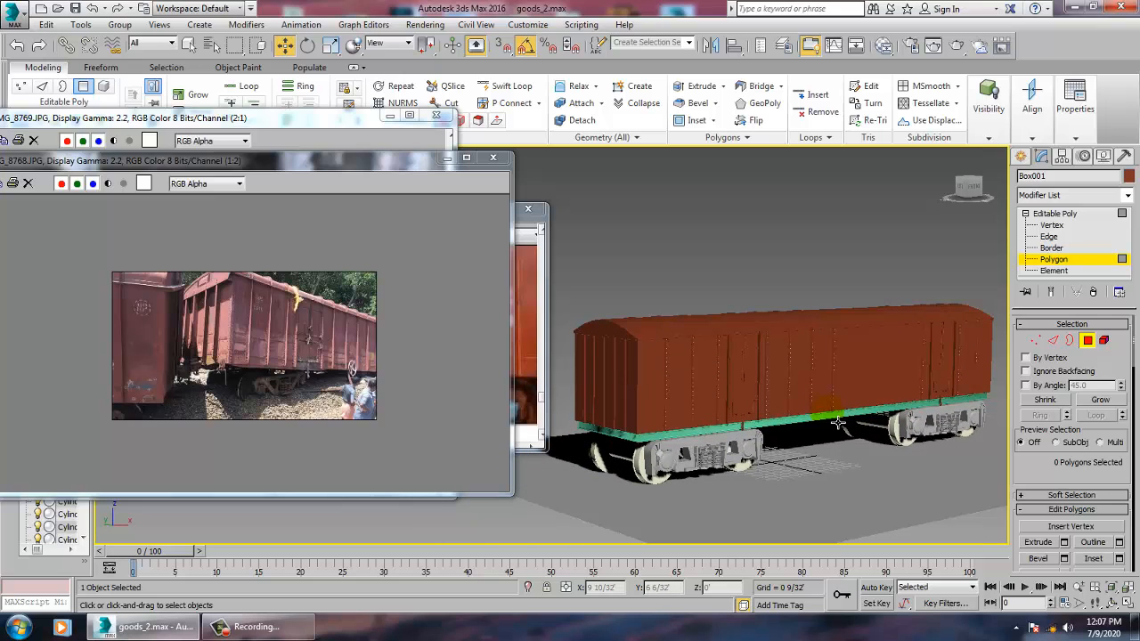